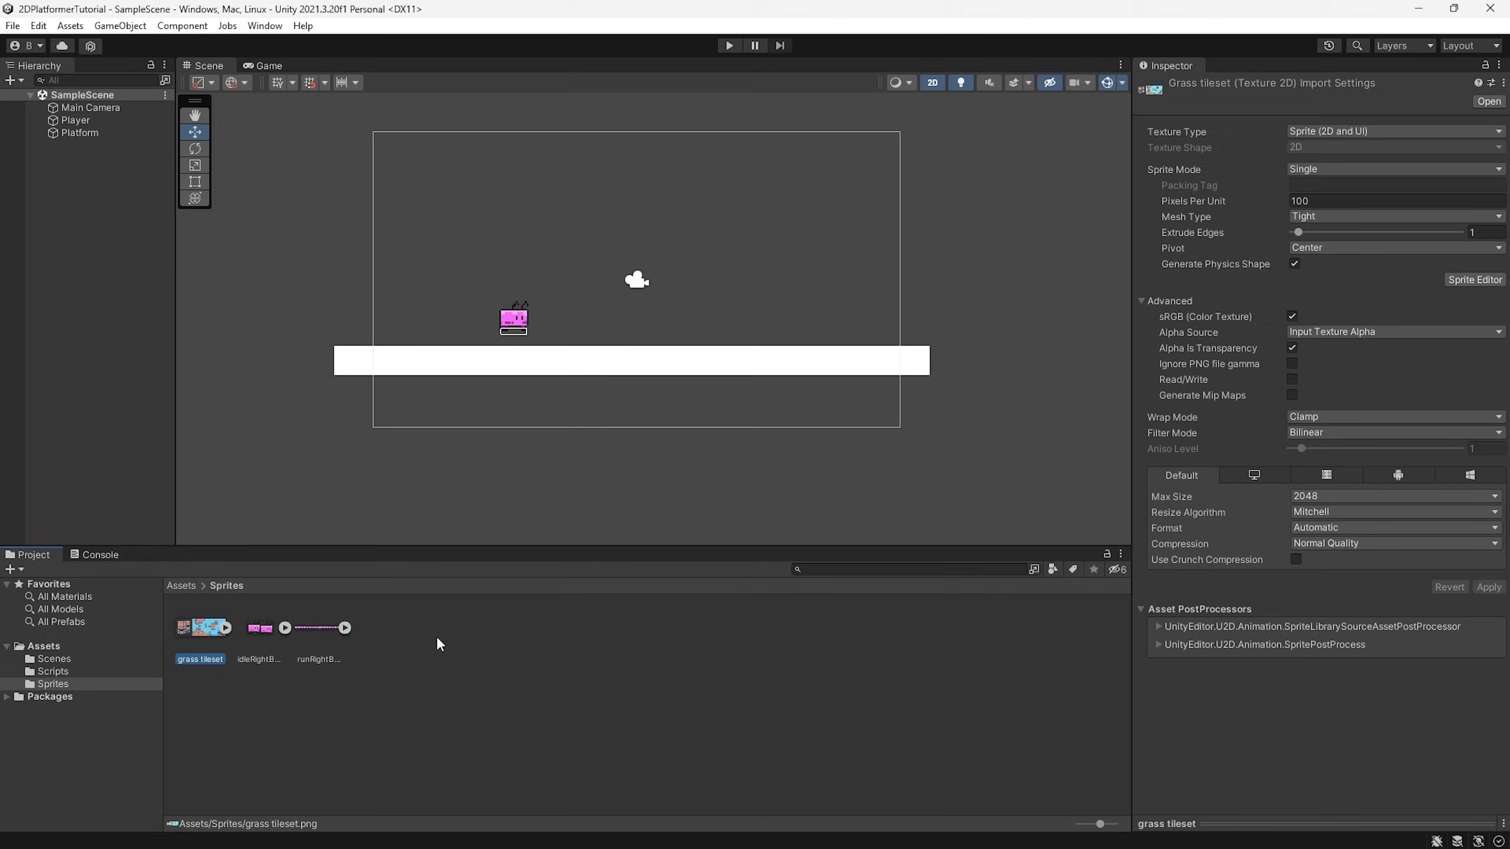
Step: Select the grass tileset and set Sprite Mode to Multiple with physics shape generation
left_click(438, 640)
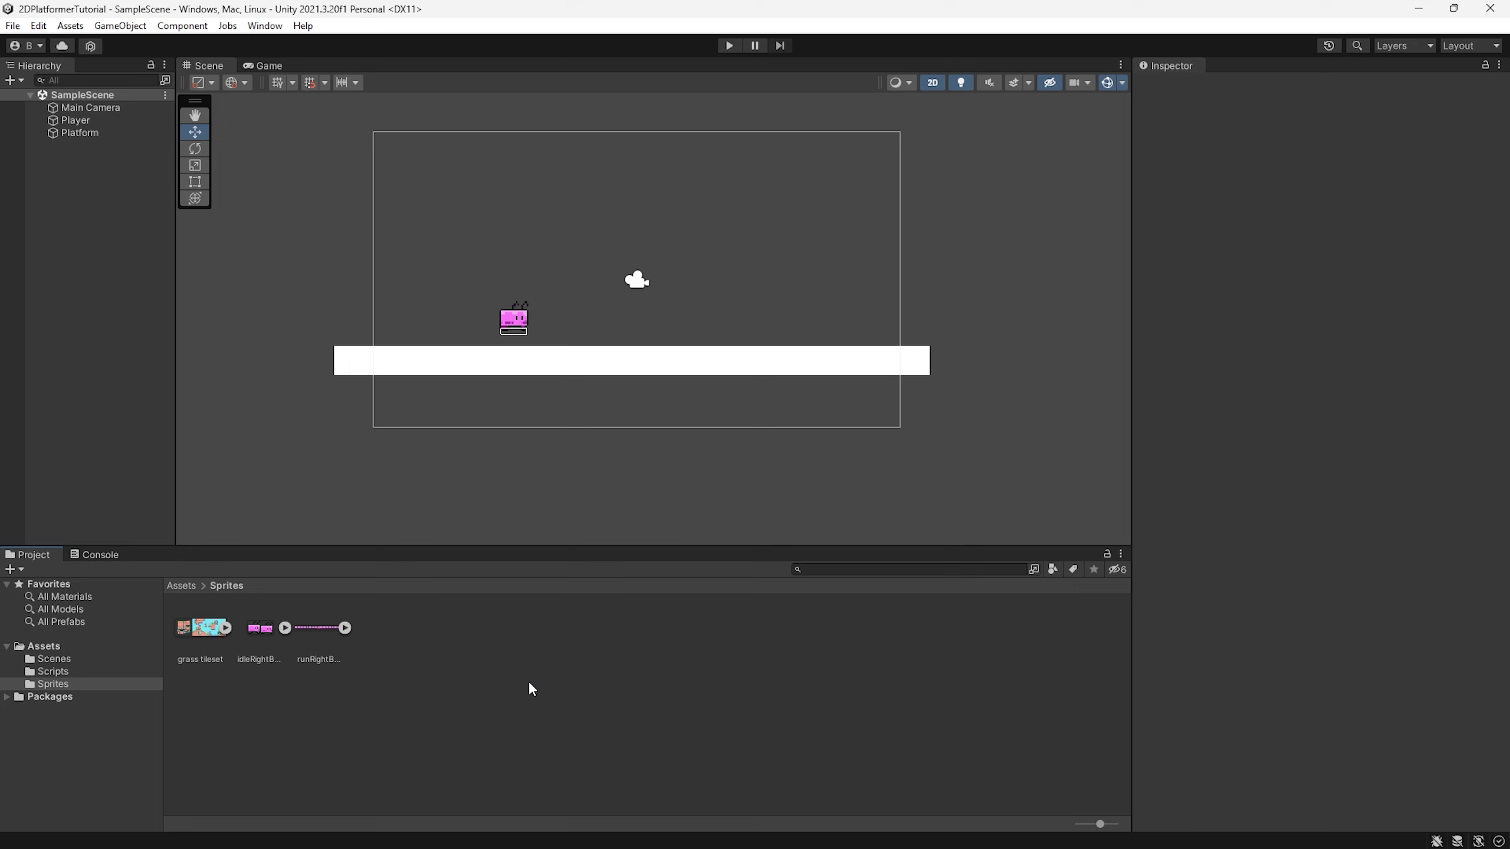
left_click(200, 628)
left_click_drag(1132, 393, 927, 396)
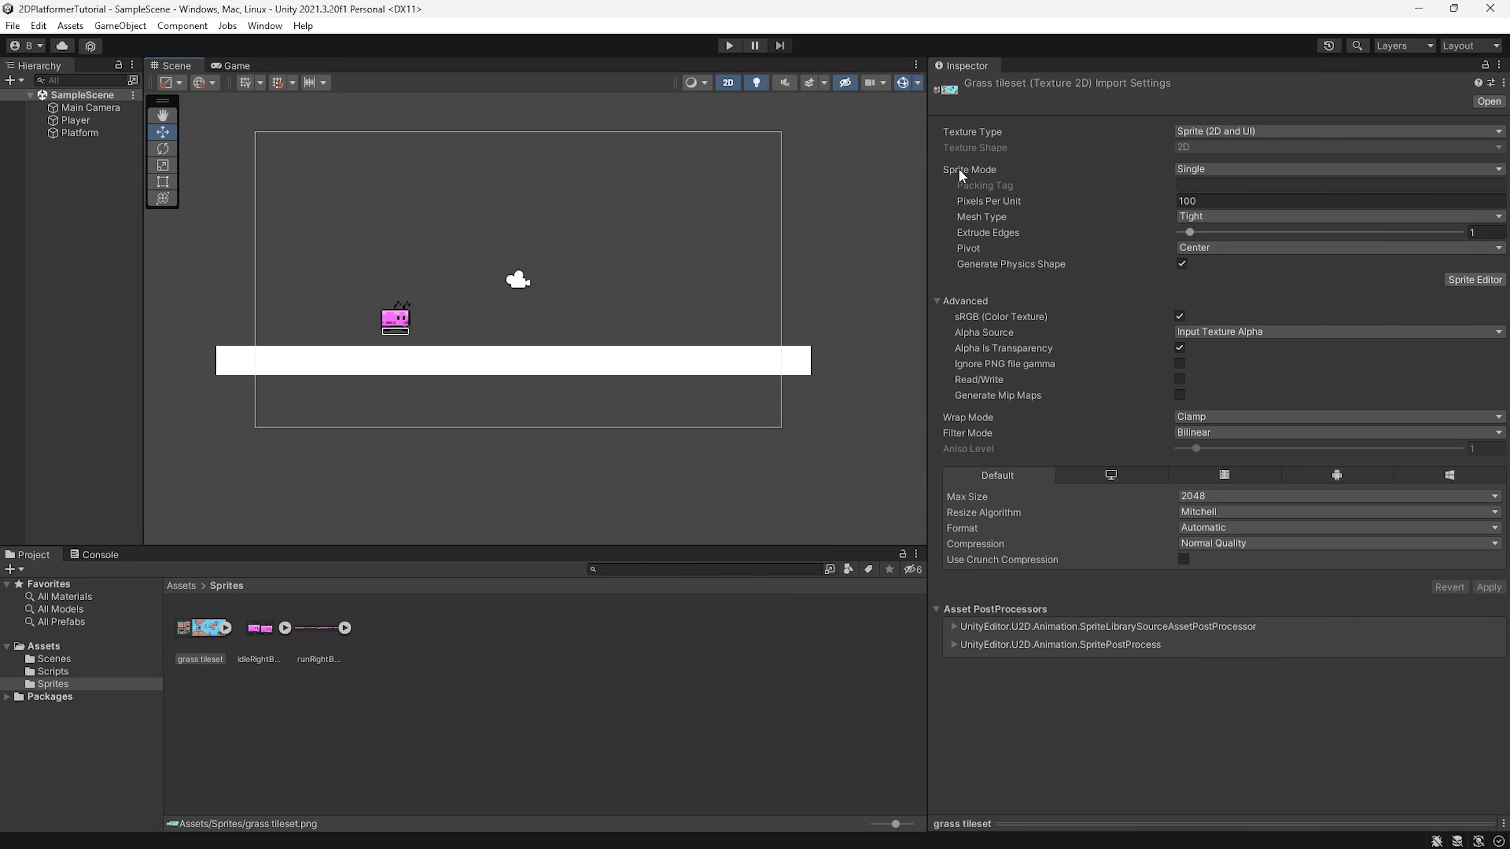
left_click(1216, 172)
left_click(1223, 208)
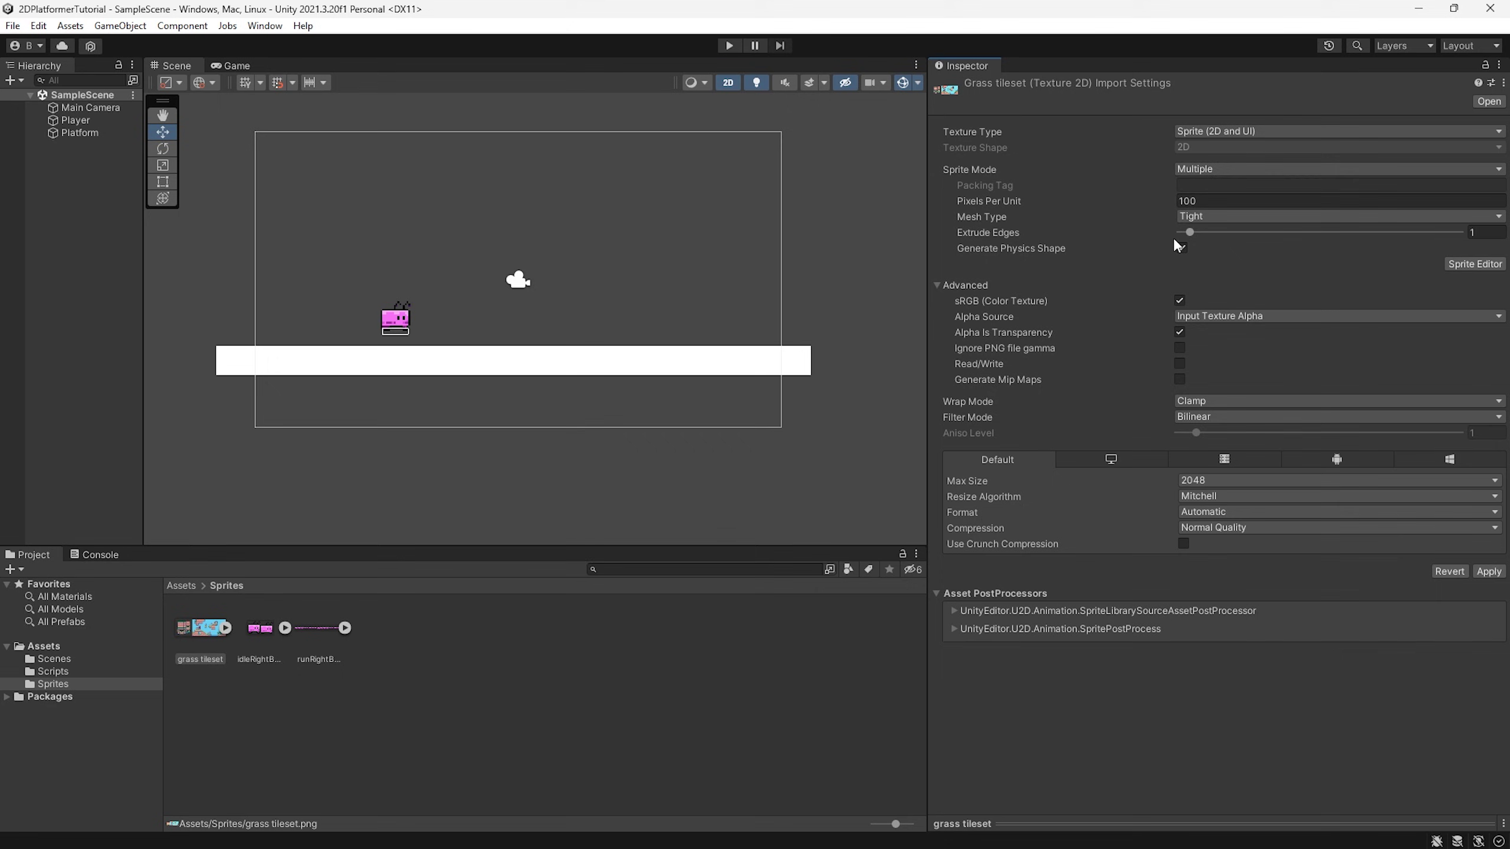
left_click(1181, 248)
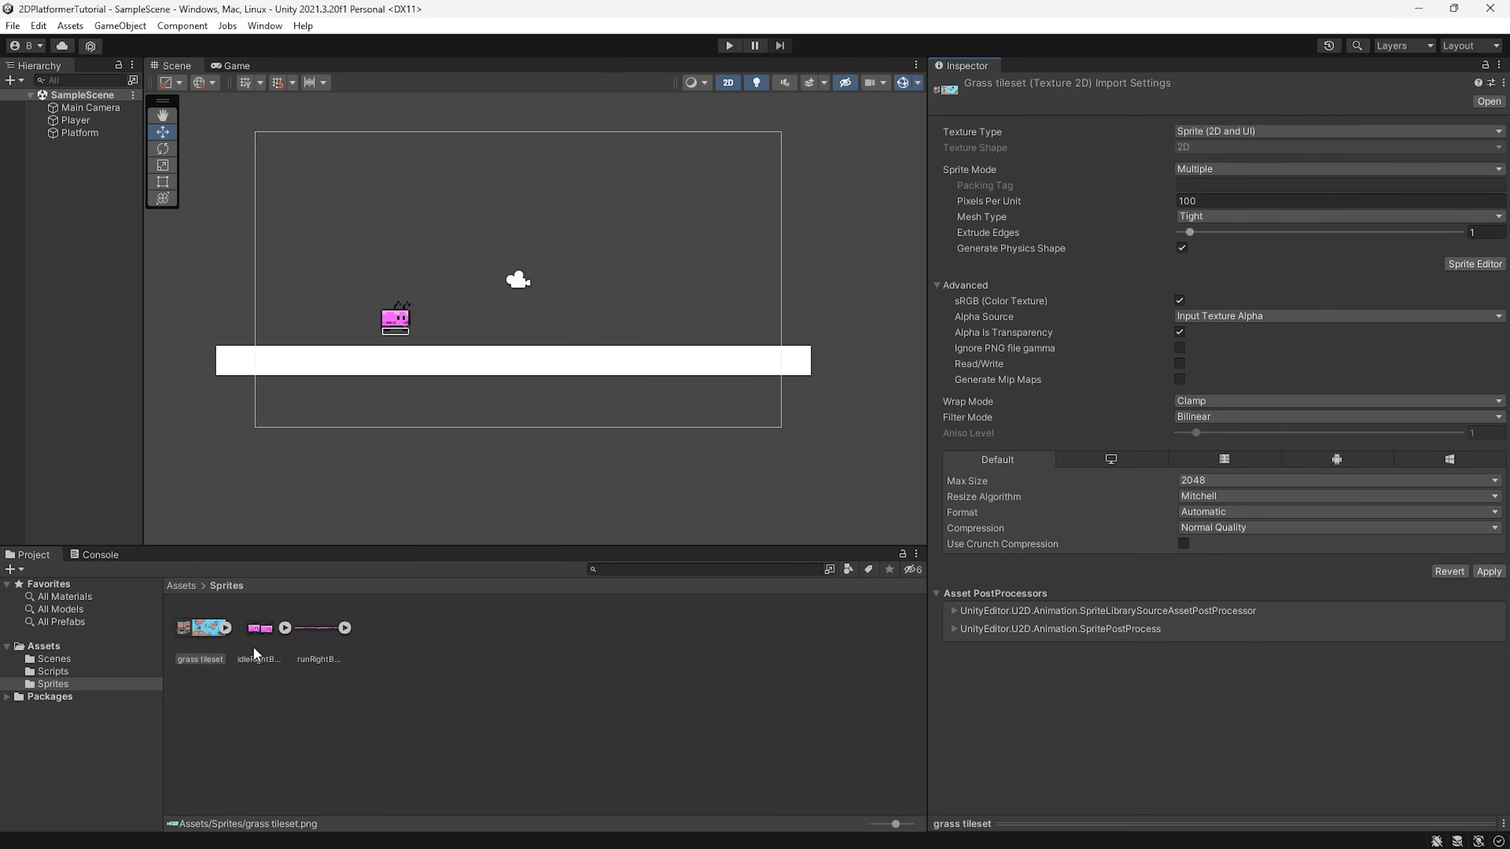
Step: Set 16 pixels per unit, Point filtering and no compression, apply, and open the Sprite Editor
left_click(1213, 200)
type("16")
left_click(1212, 419)
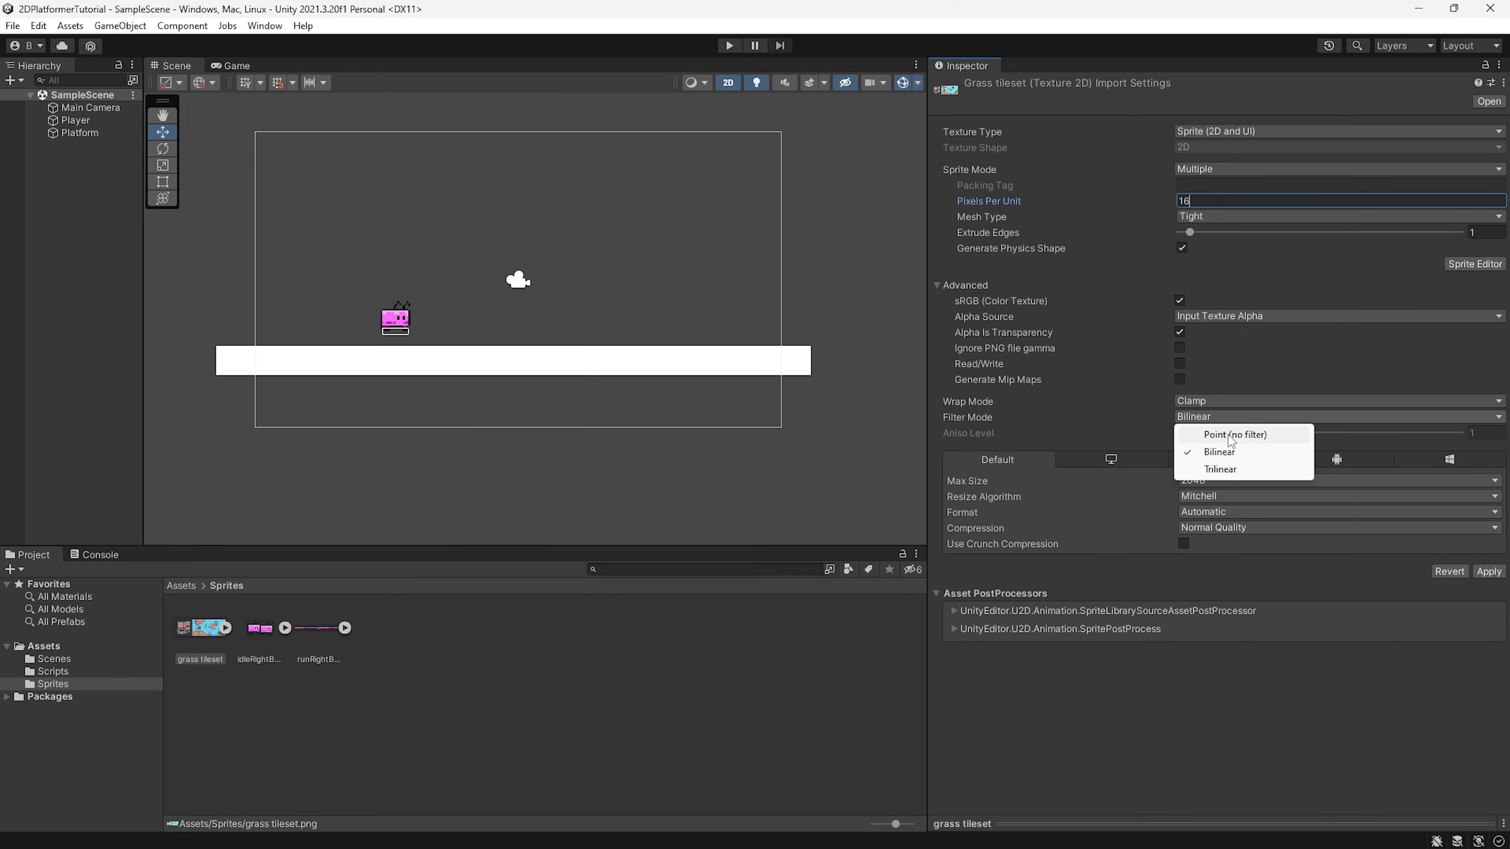
left_click(1229, 435)
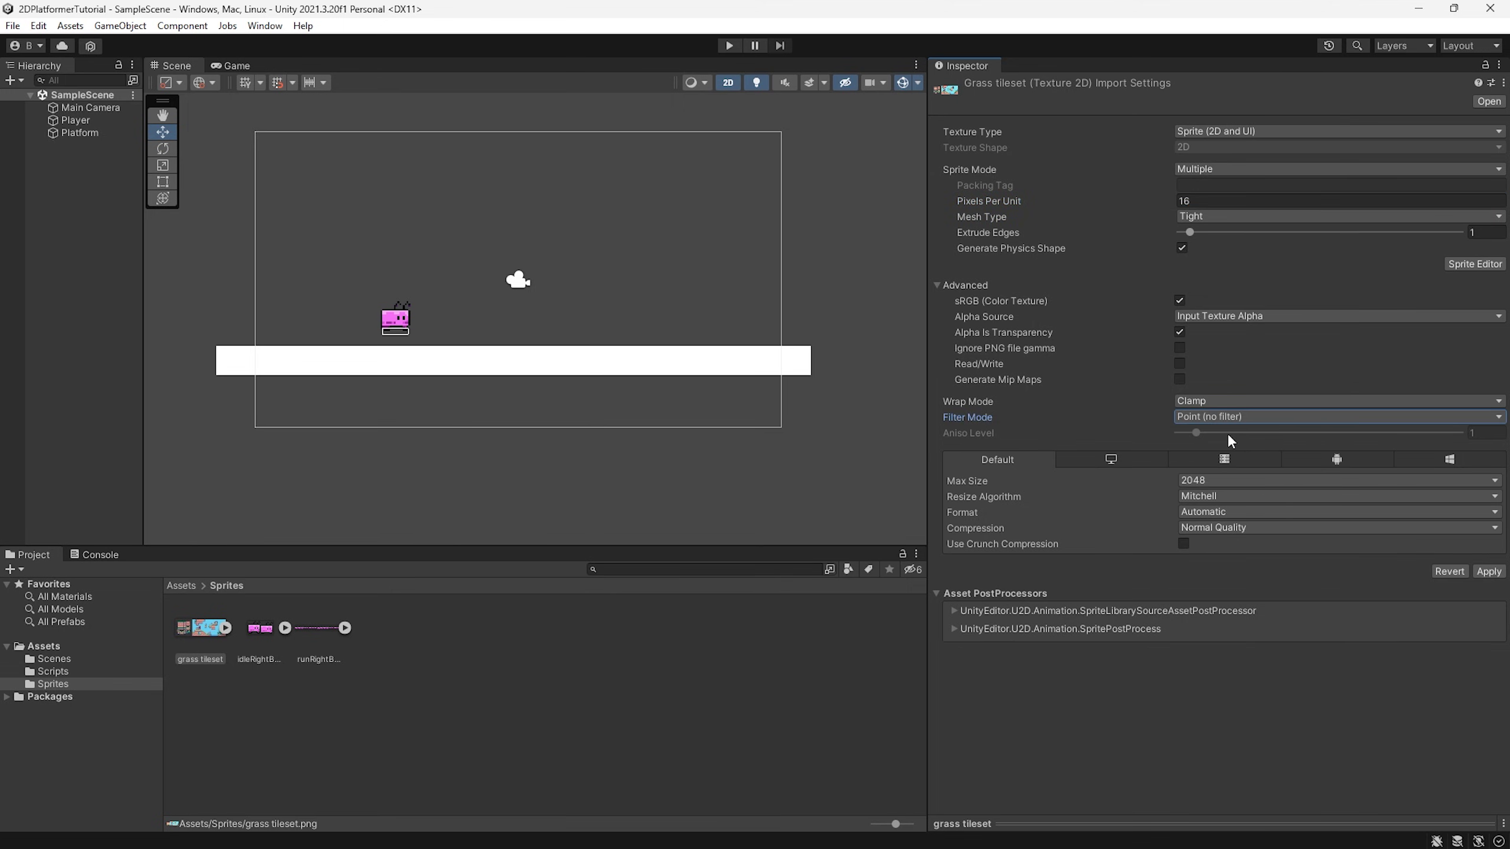
left_click(1260, 524)
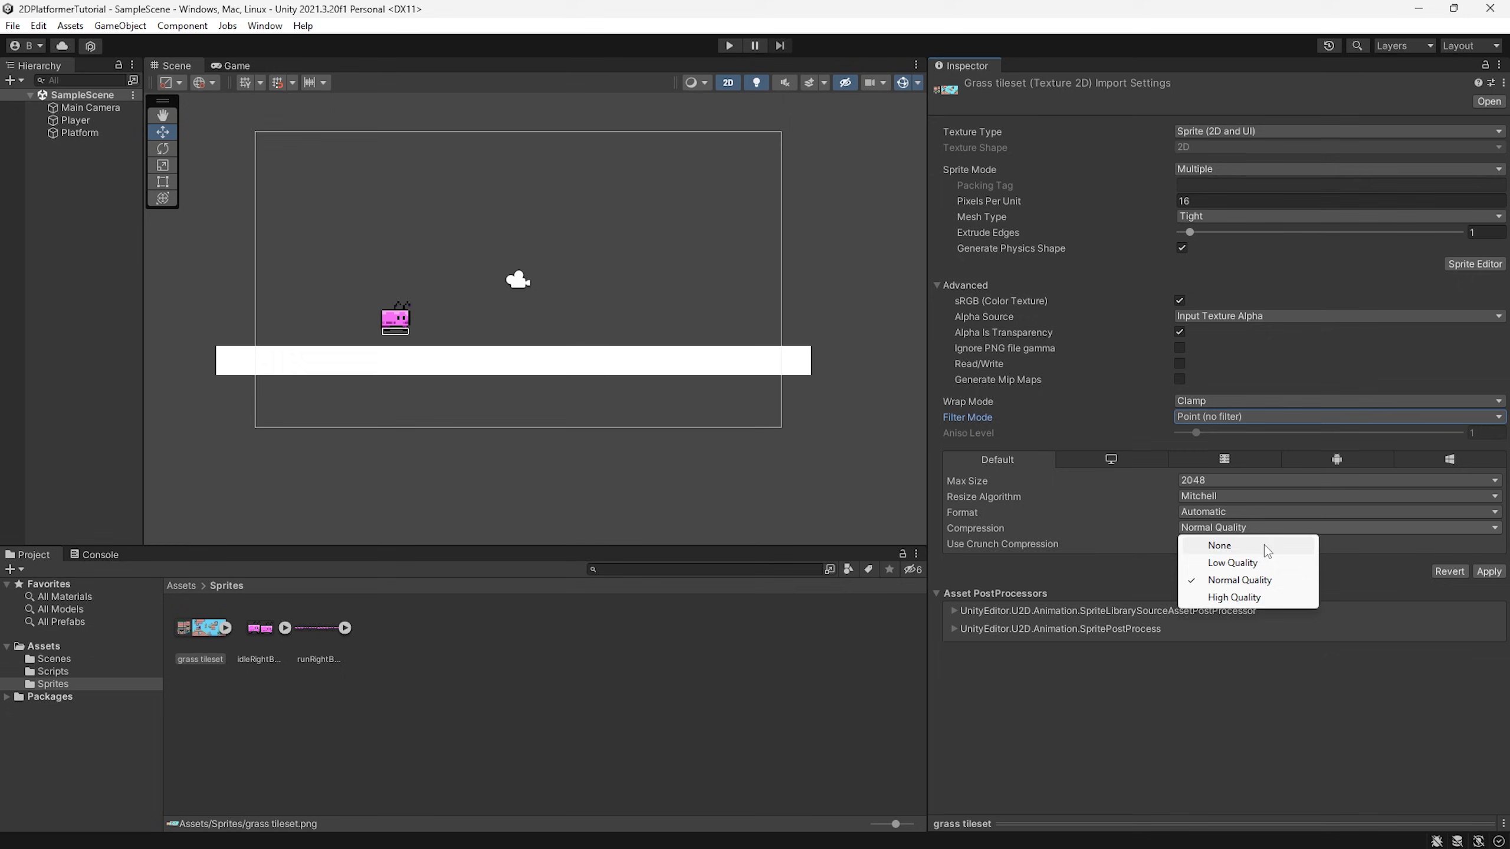
left_click(1265, 544)
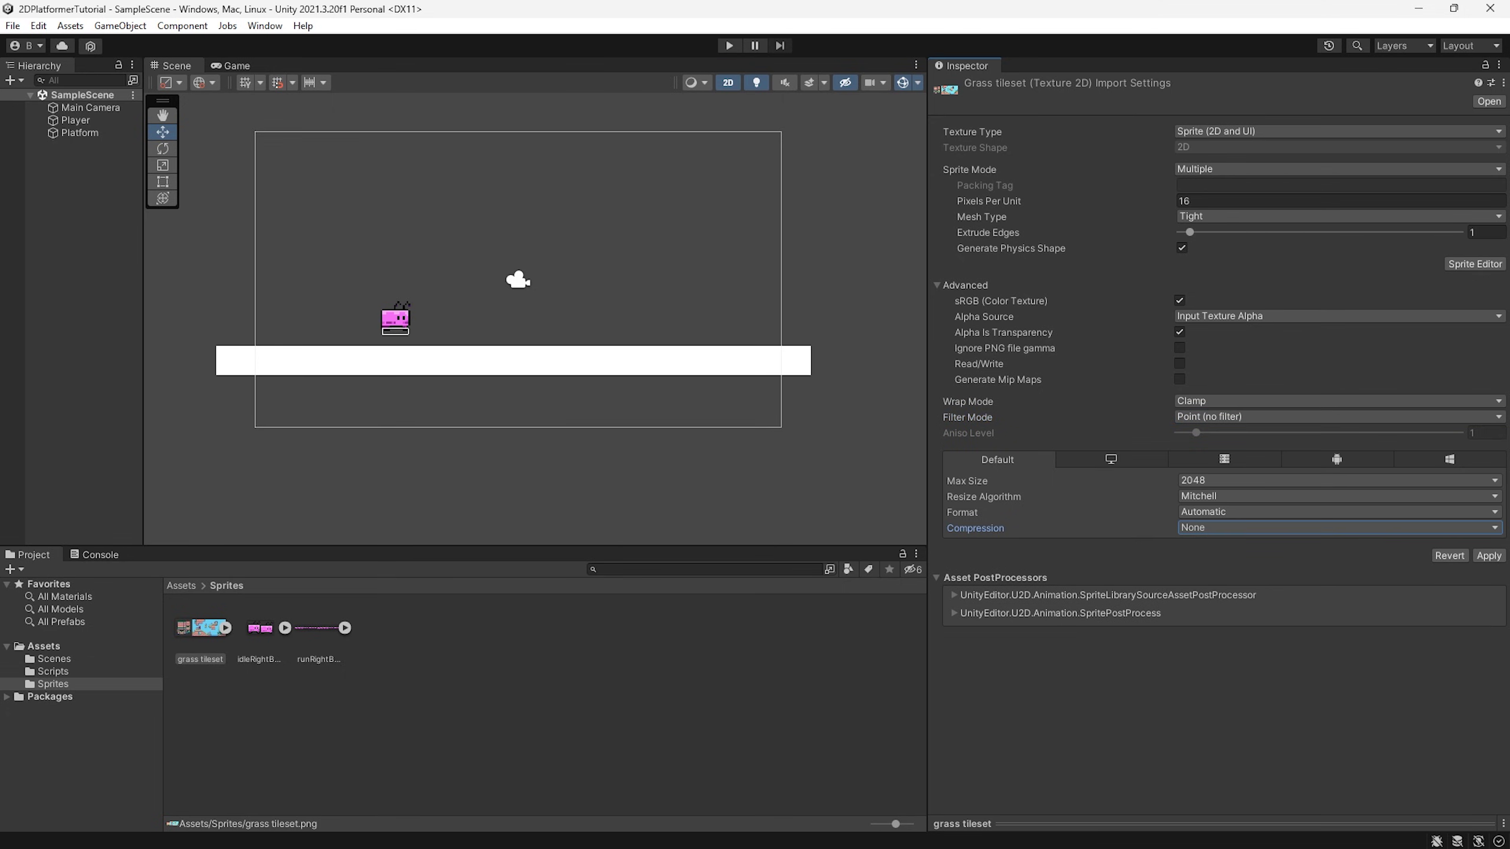
left_click(1489, 555)
left_click(1474, 264)
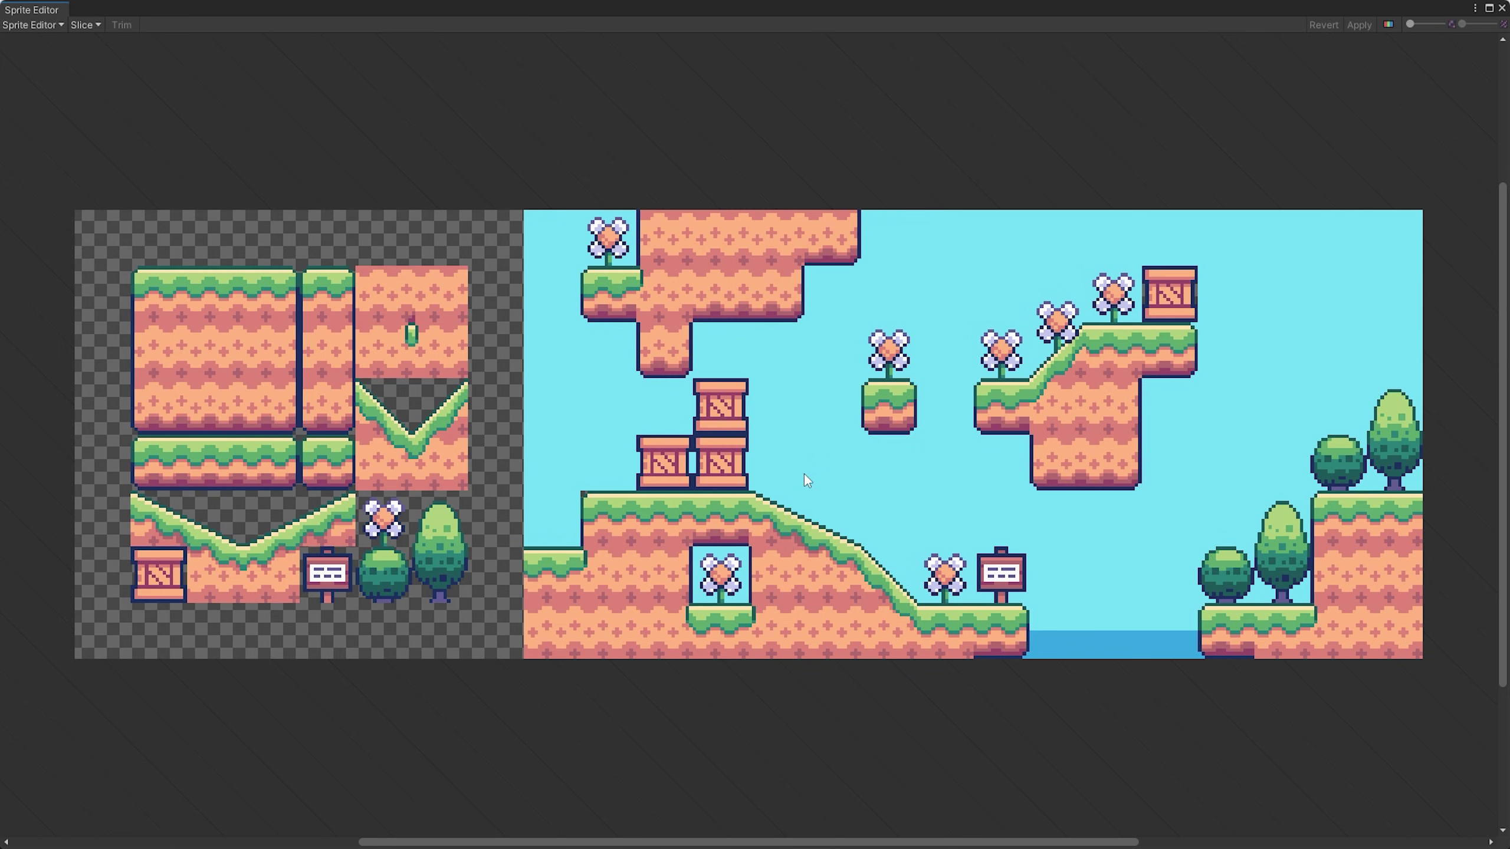
Step: Choose Grid By Cell Size slicing with a 16×16 pixel cell size
left_click(94, 24)
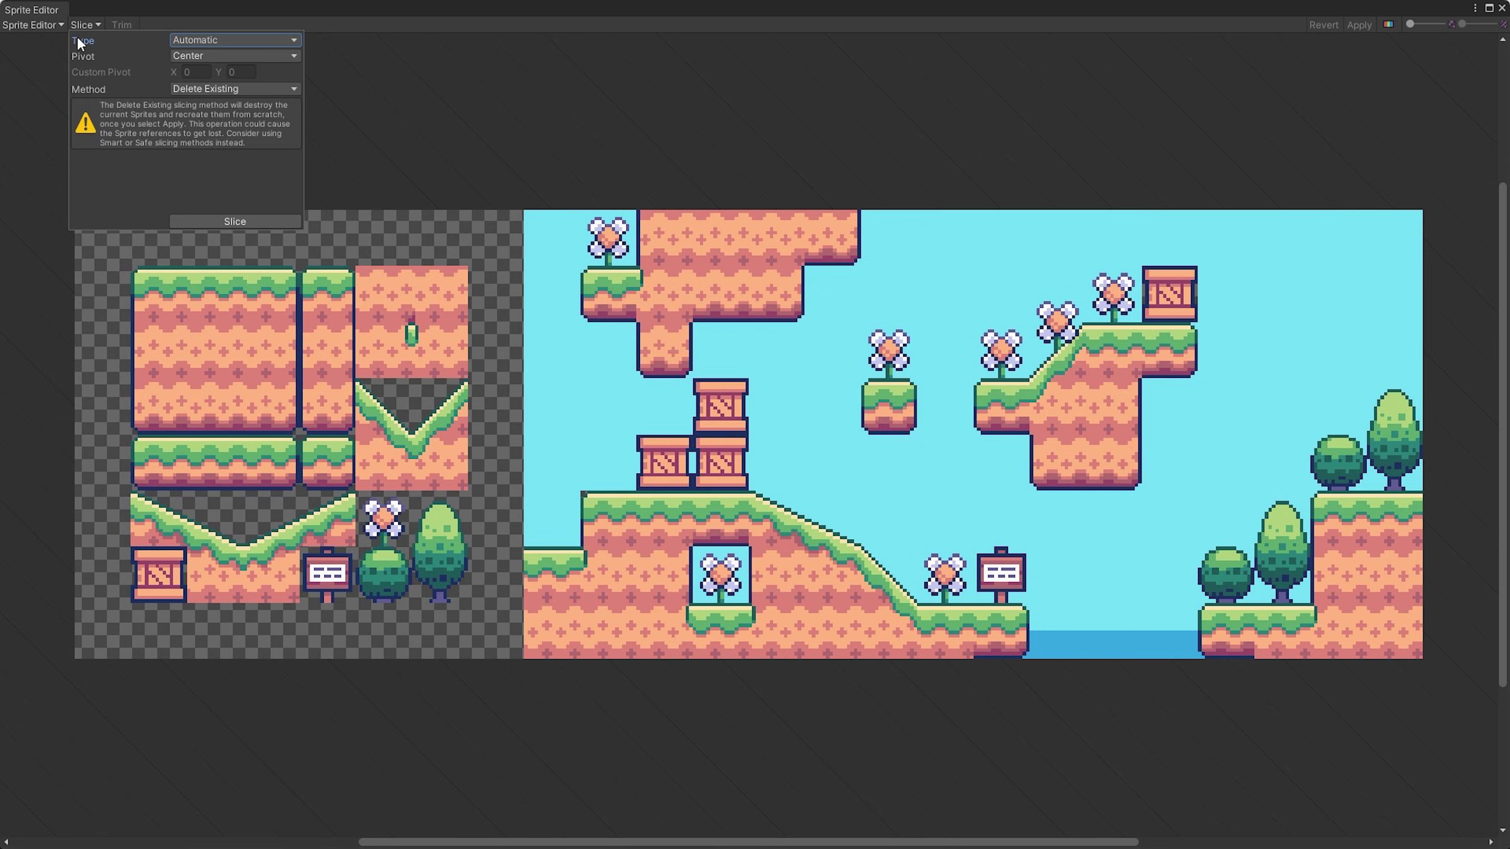
left_click(200, 40)
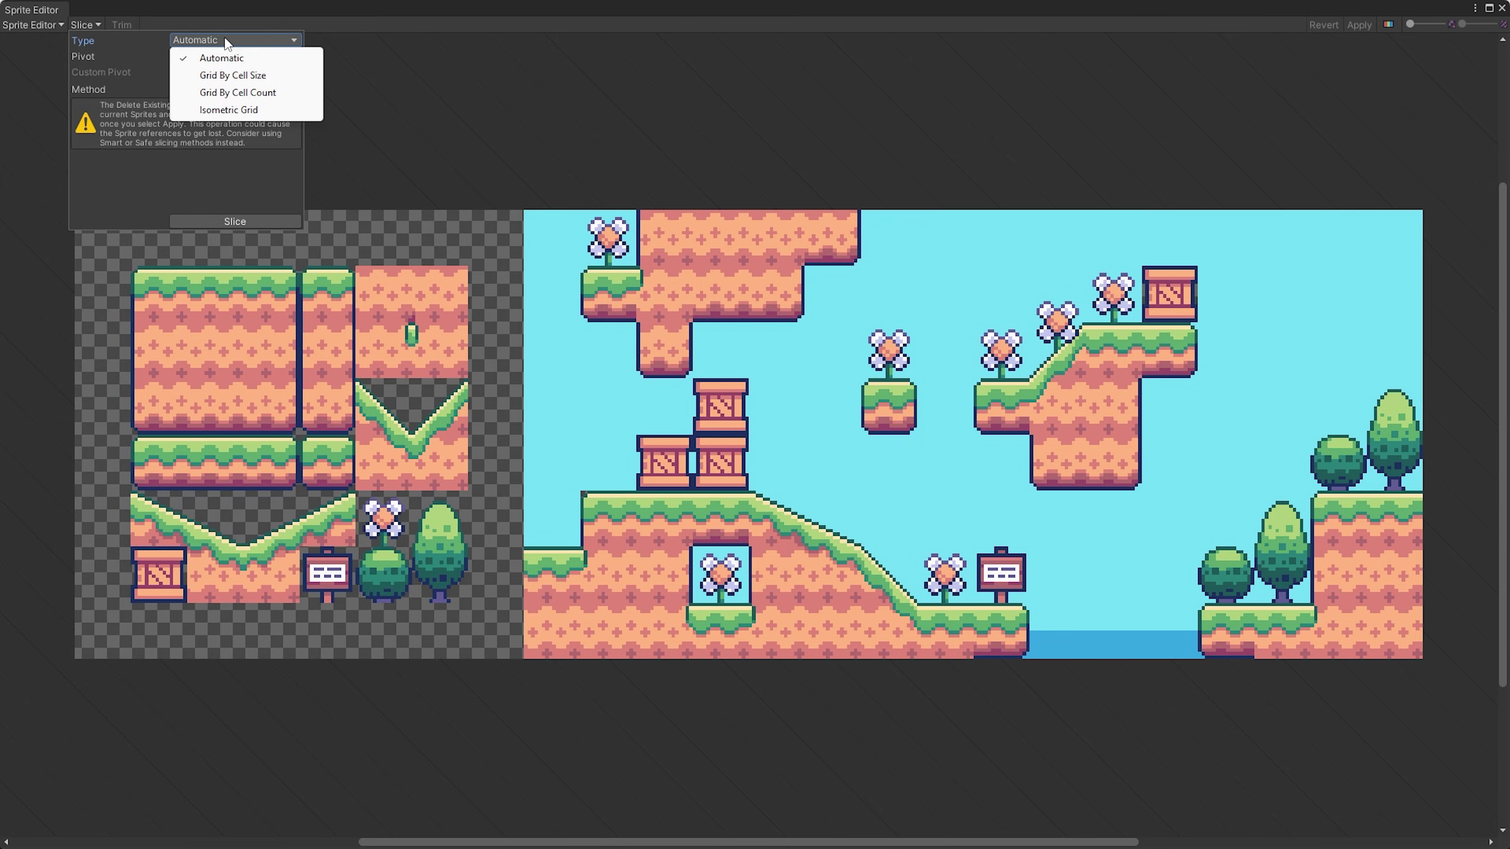
left_click(244, 75)
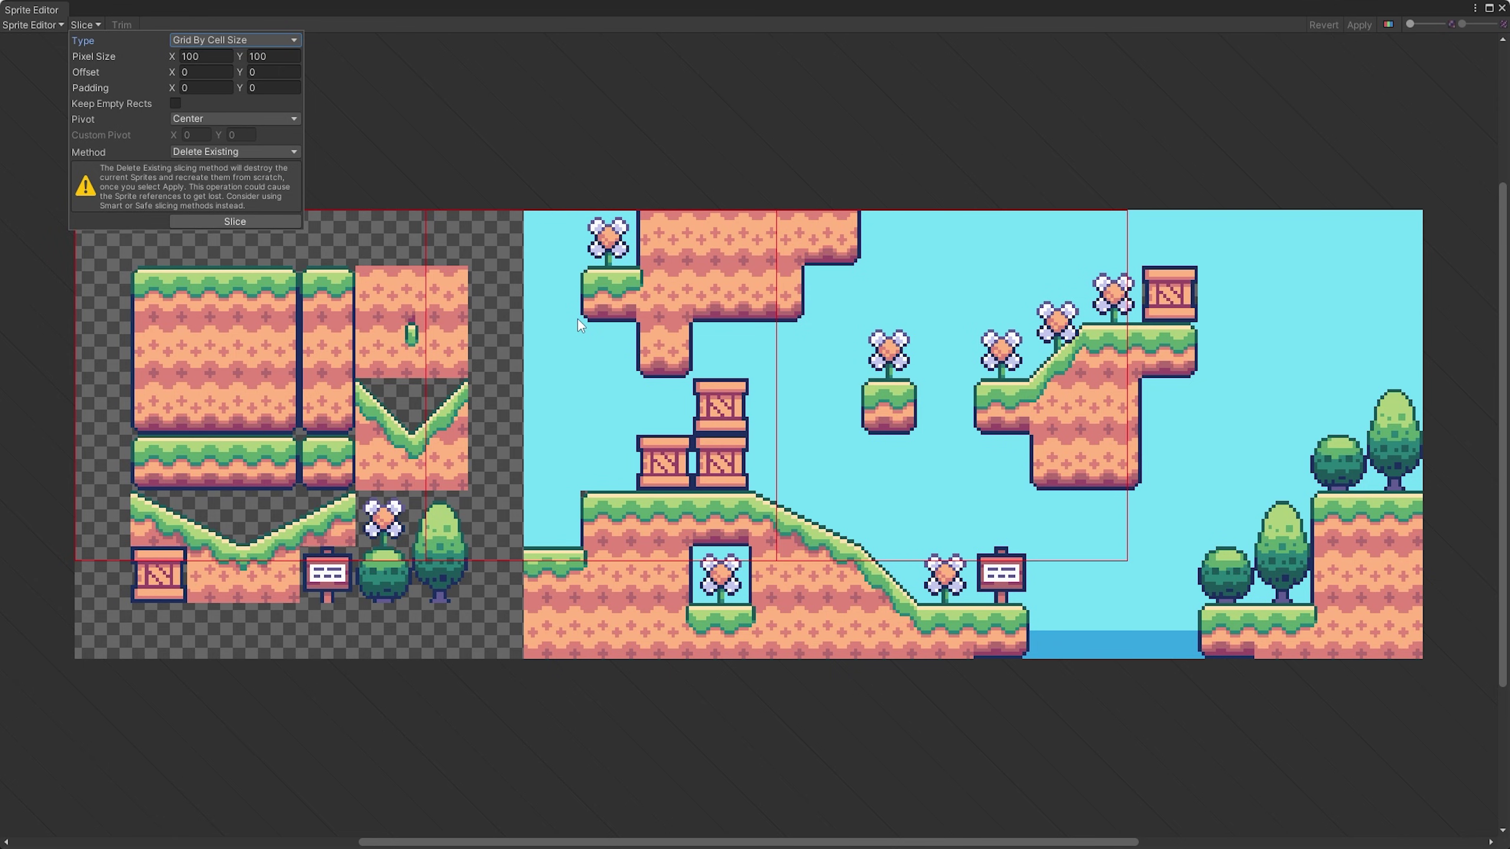
left_click(207, 57)
type("16")
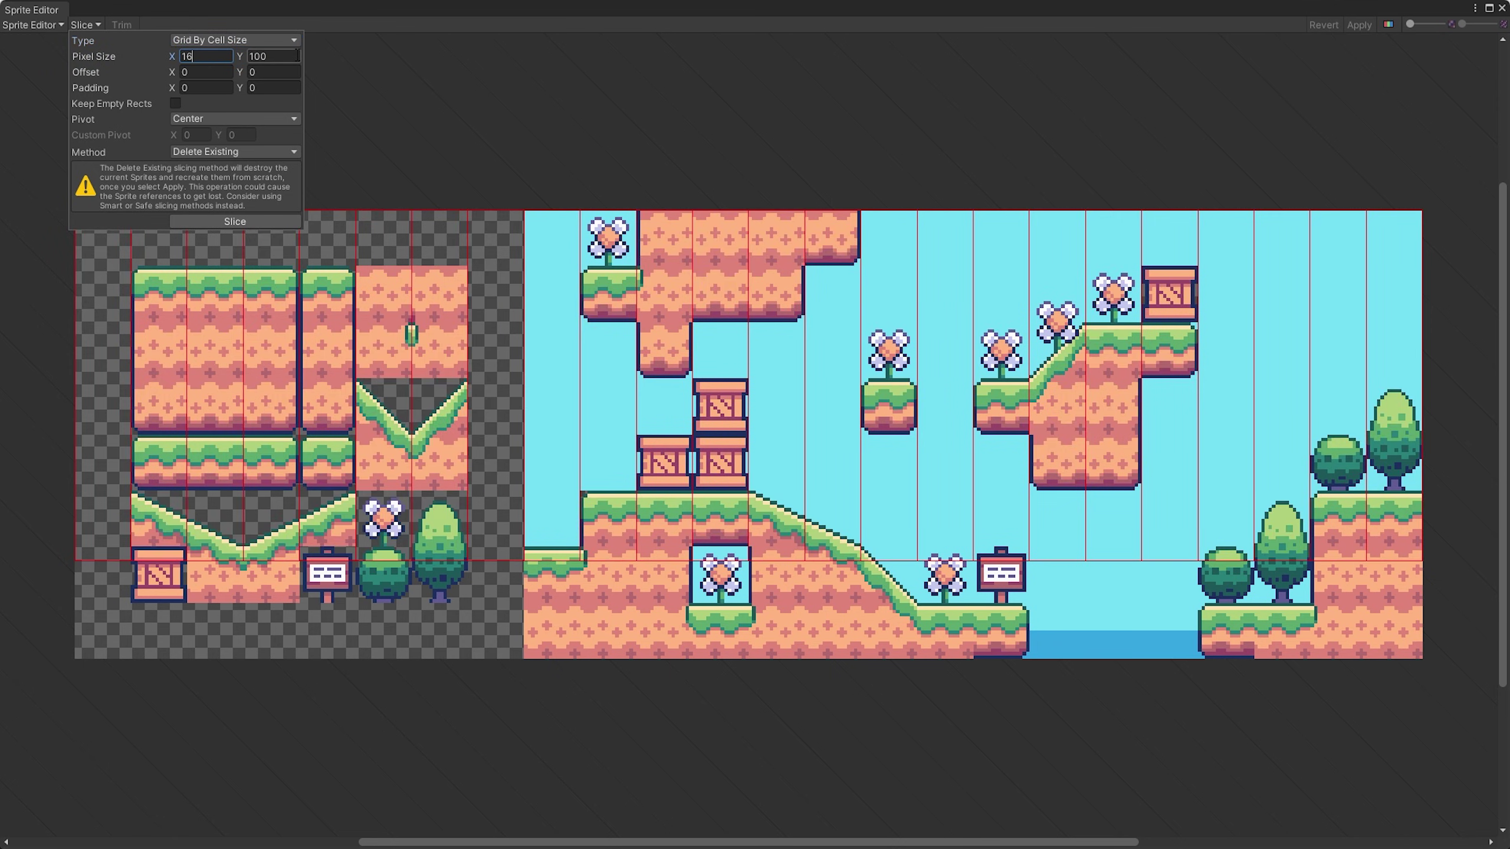
key("Tab")
type("16")
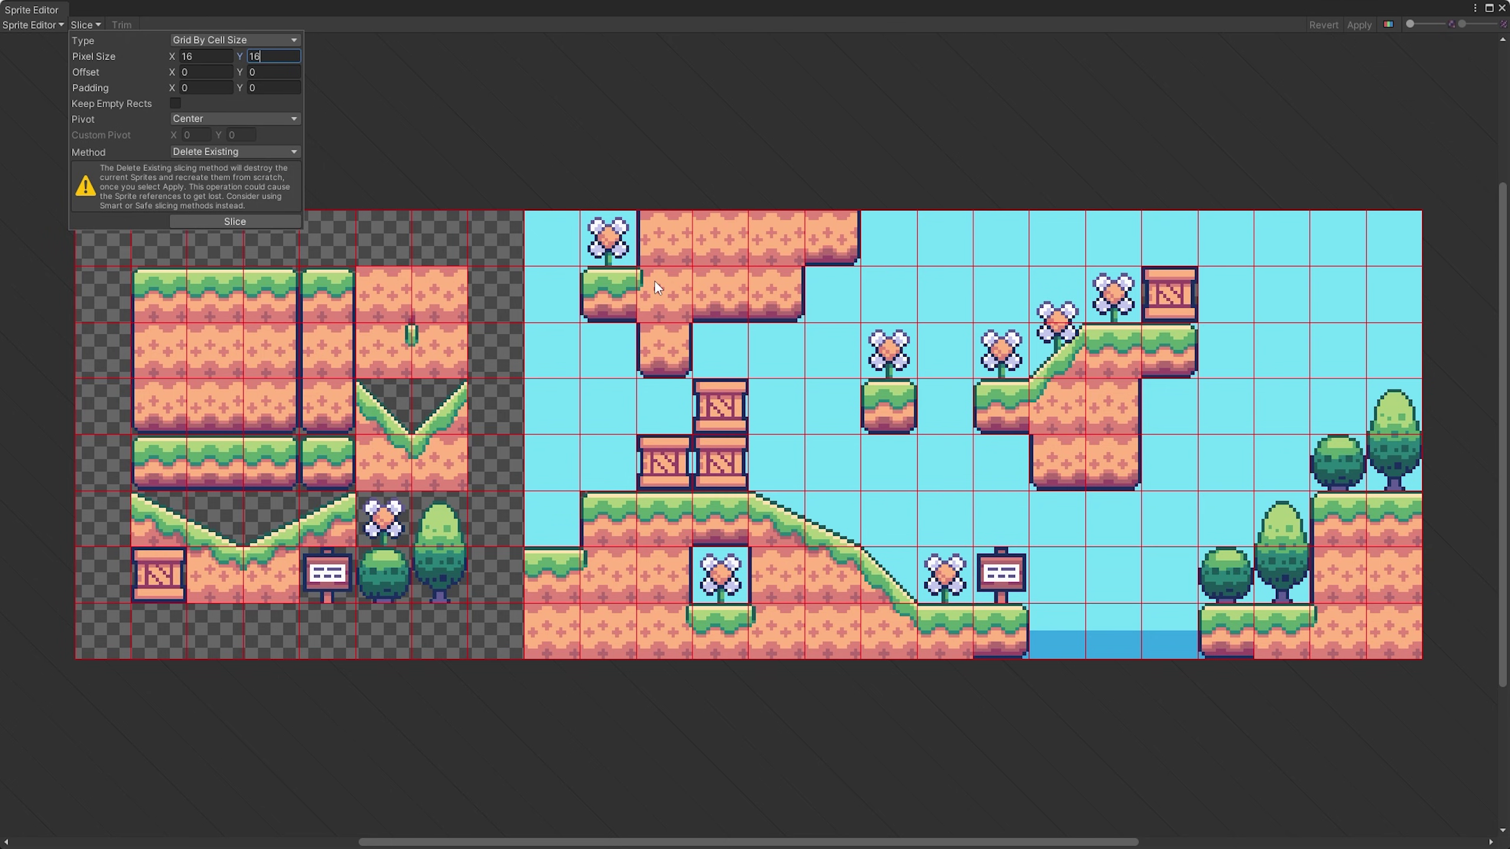
Step: Slice the sheet into 16×16 sprites and apply the slicing
scroll(307, 321, "up", 2)
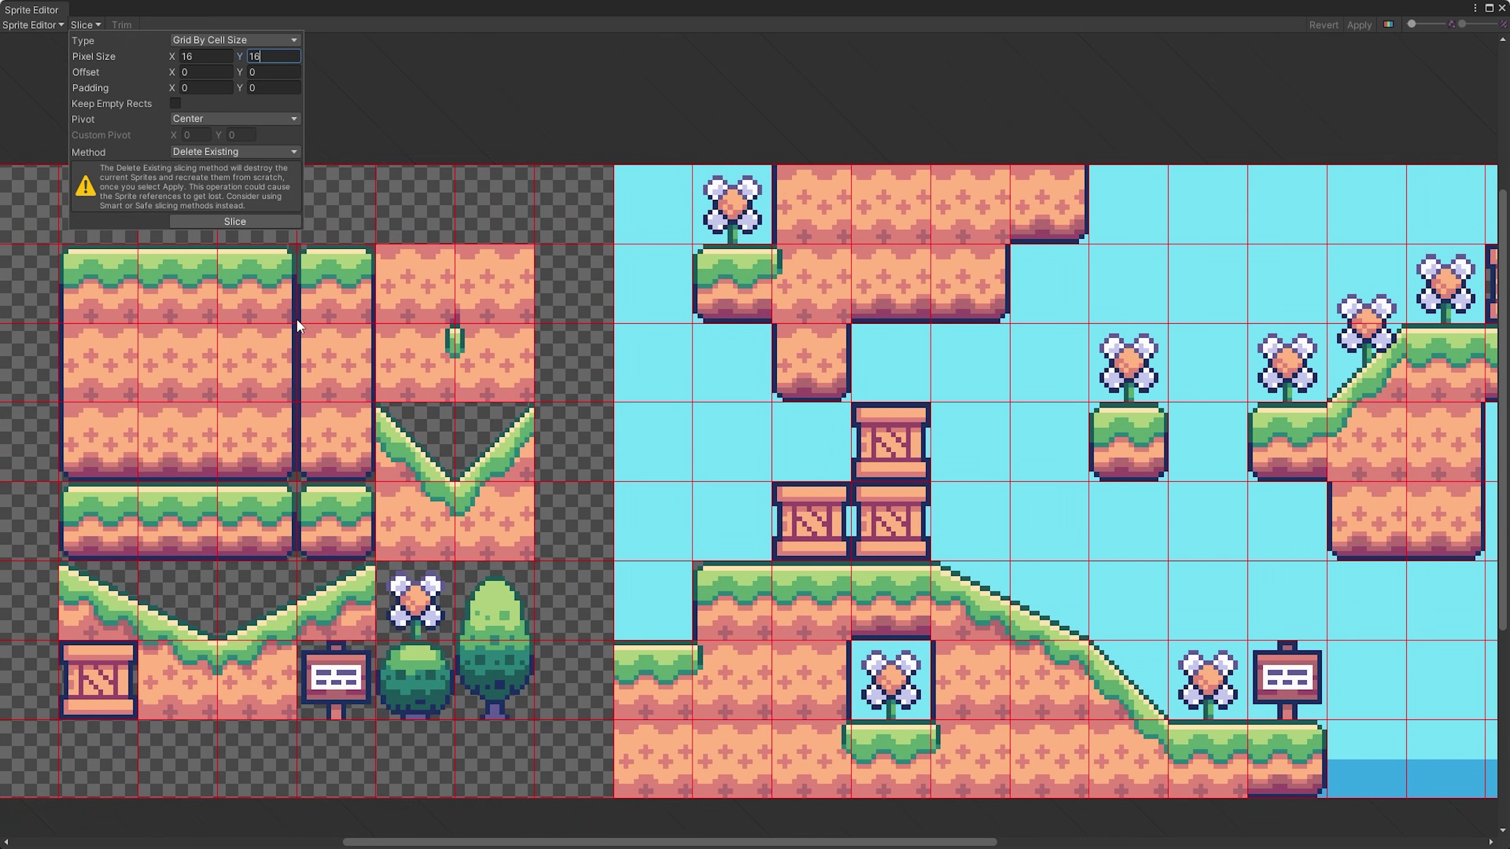
left_click(227, 222)
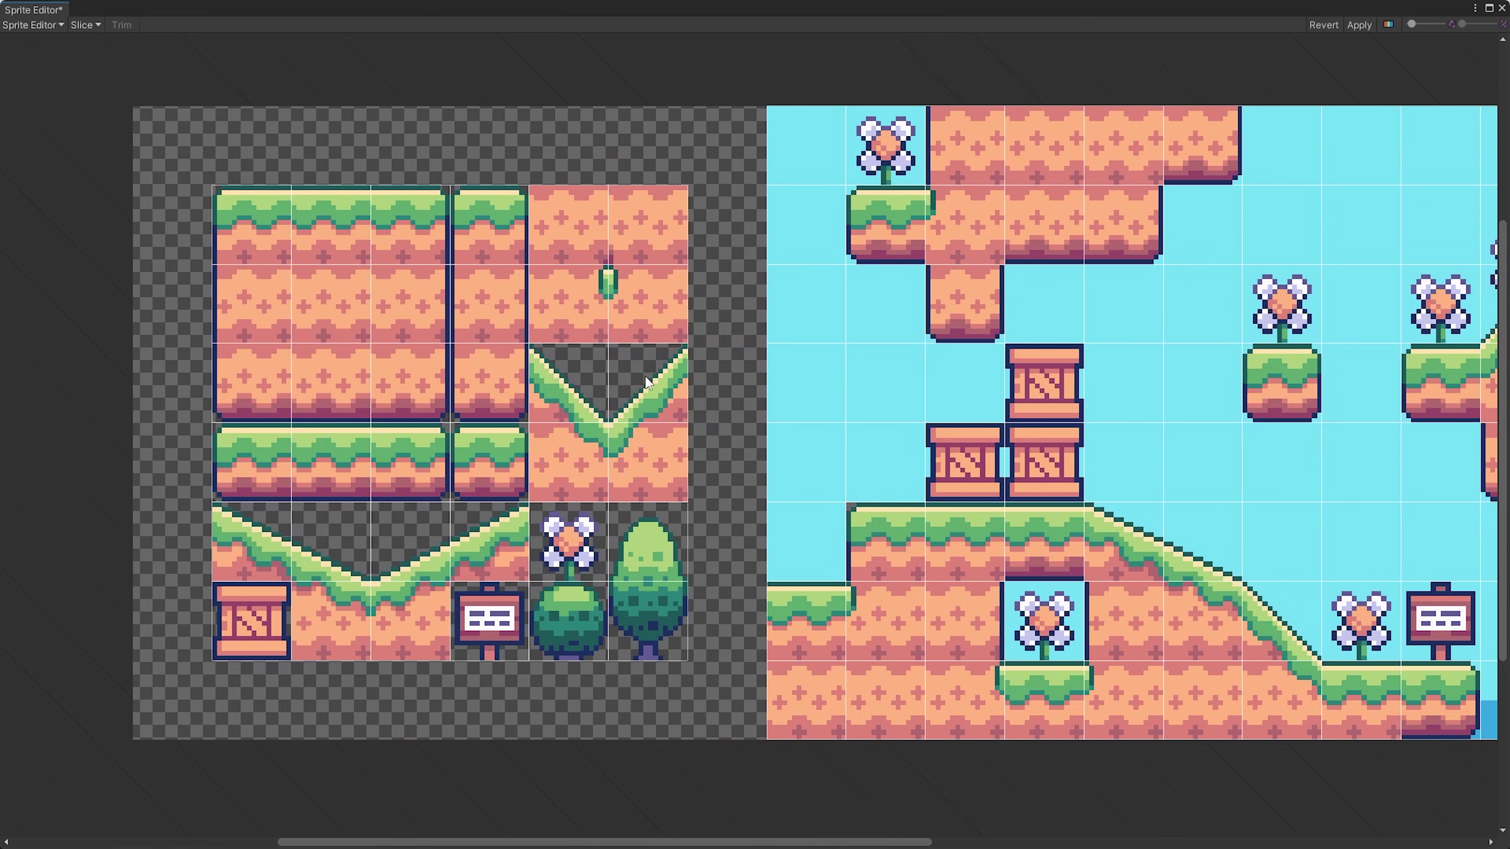
scroll(173, 539, "up", 4)
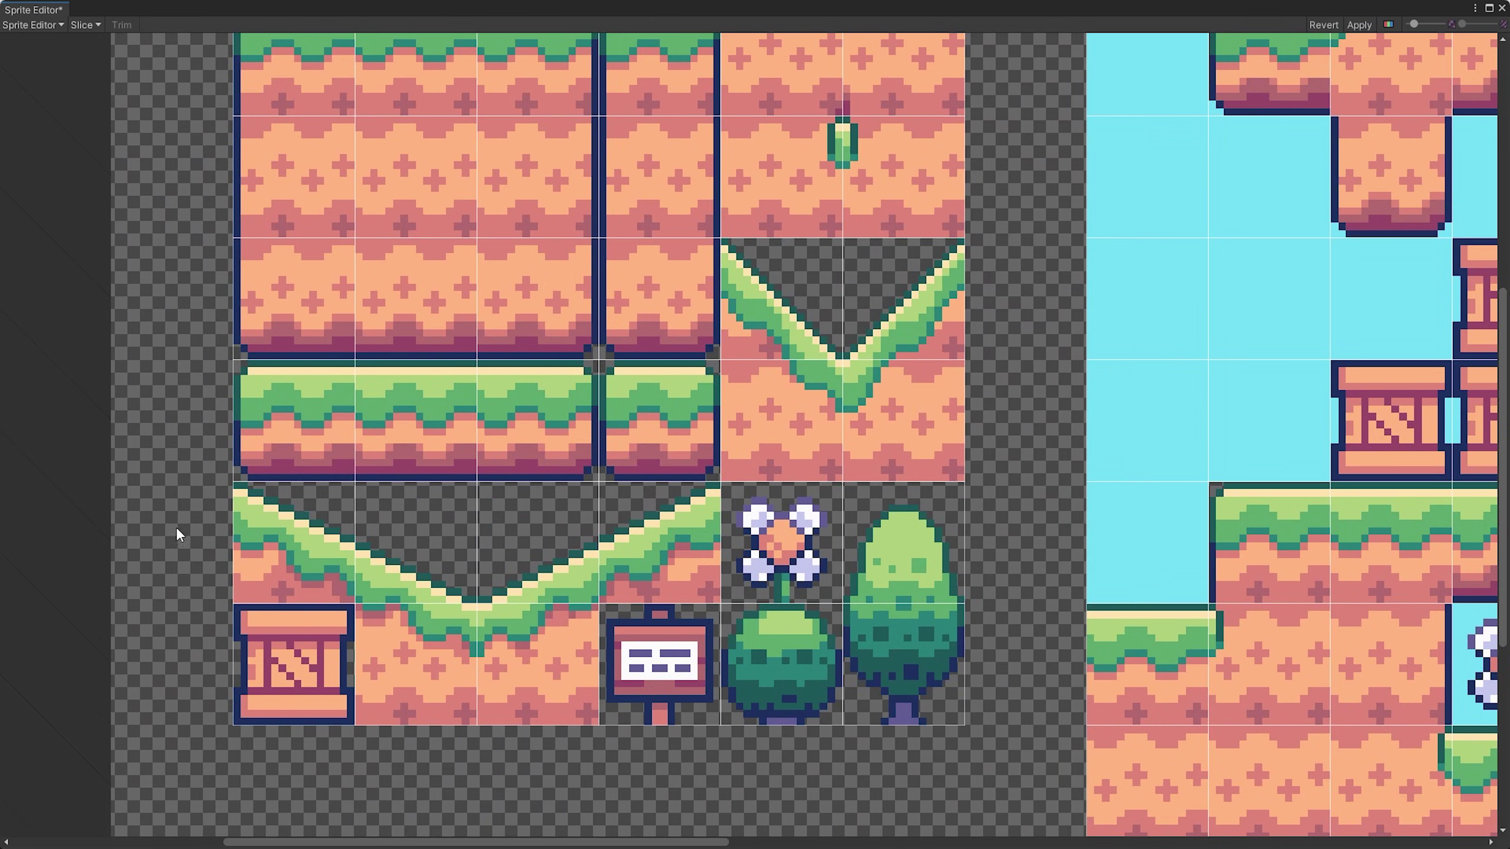
scroll(177, 531, "down", 2)
scroll(177, 699, "down", 1)
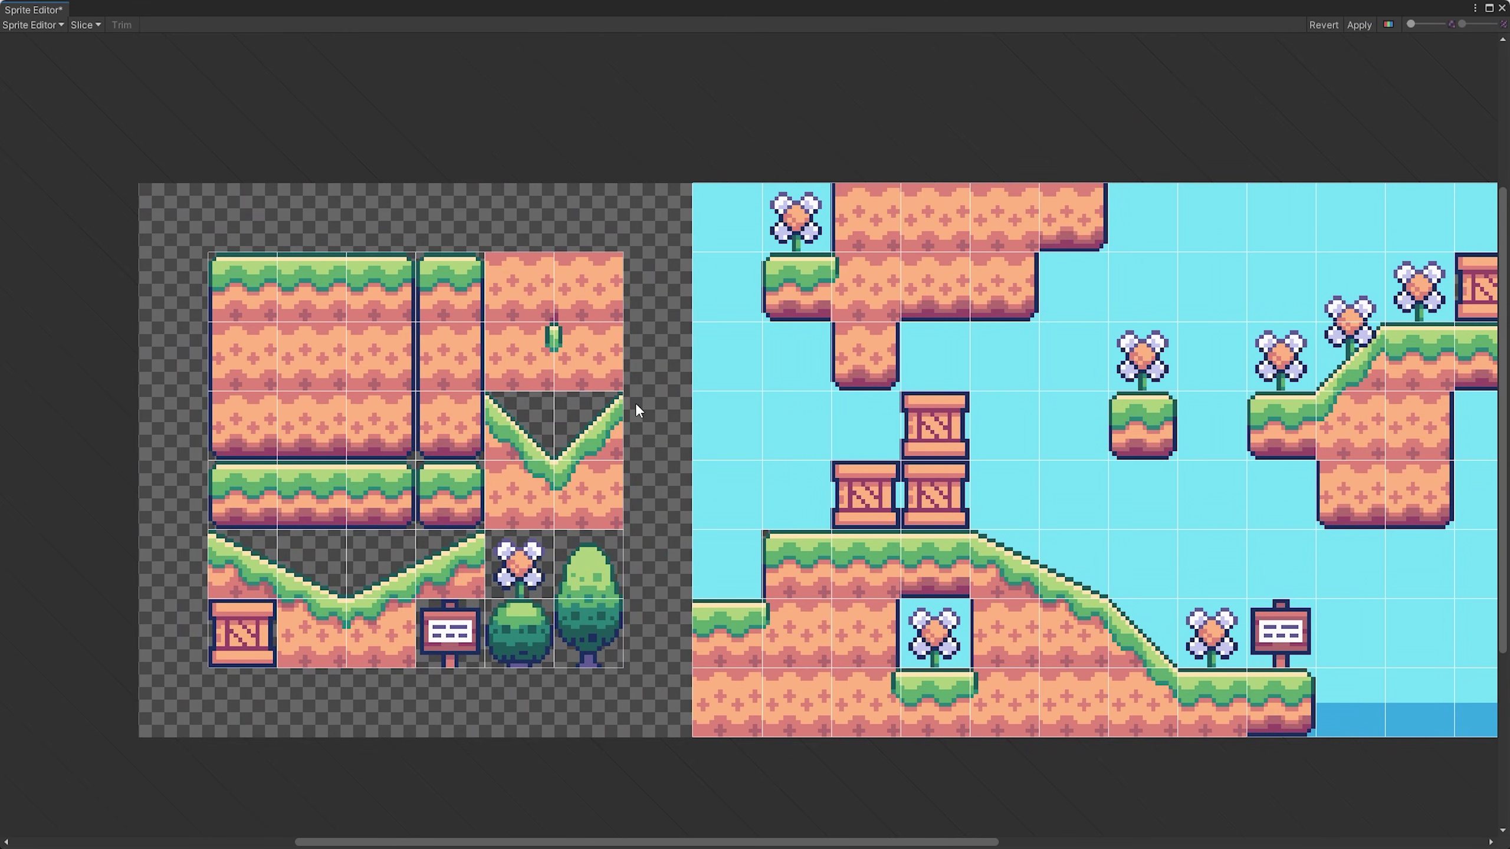
scroll(252, 234, "up", 2)
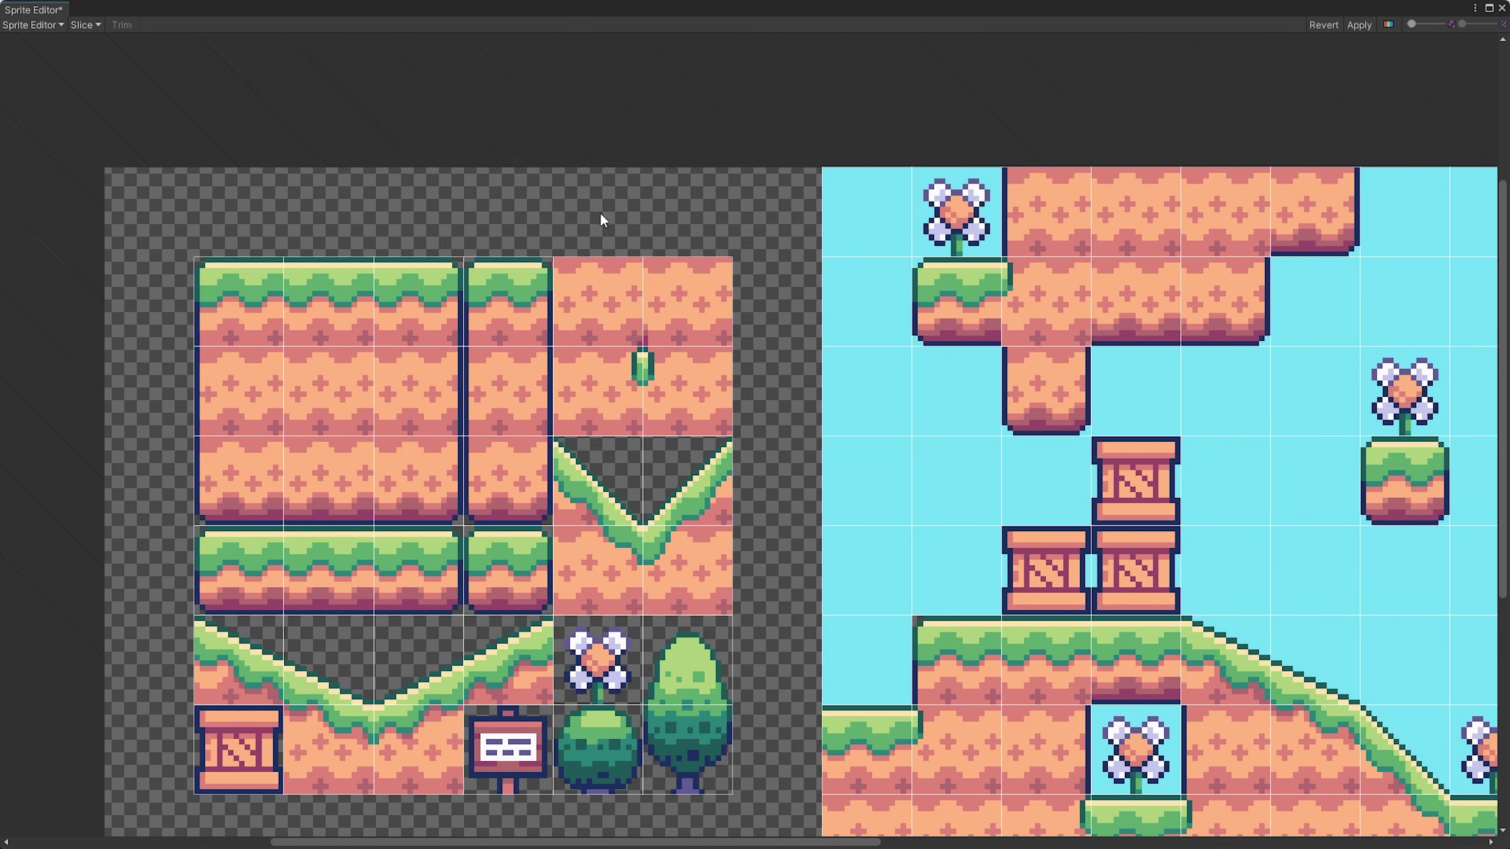
scroll(665, 214, "down", 1)
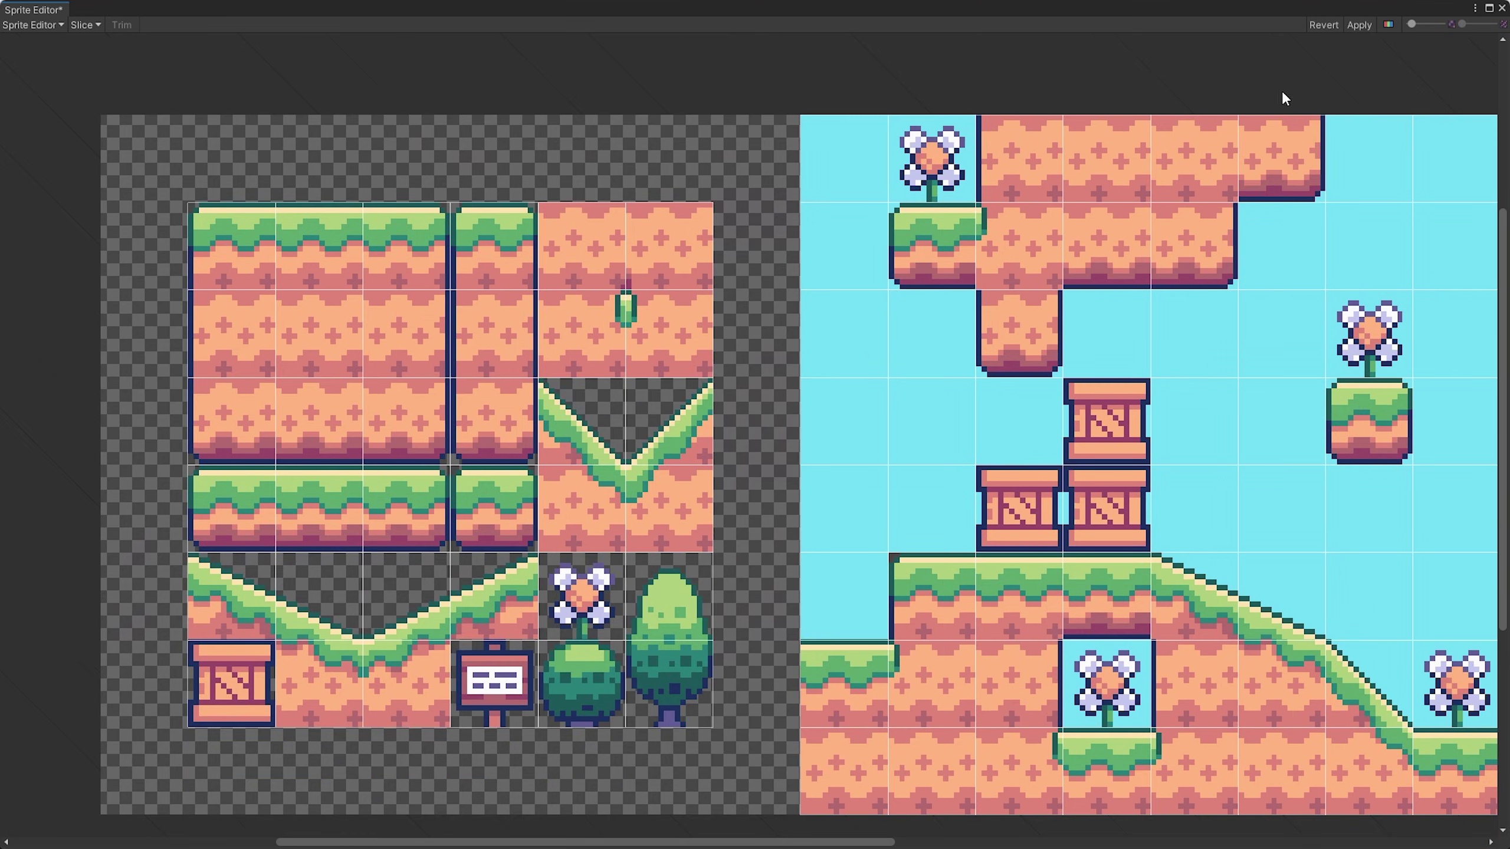
left_click(1361, 24)
Step: Close the Sprite Editor and check the grass tileset's sliced sprites
left_click(1500, 8)
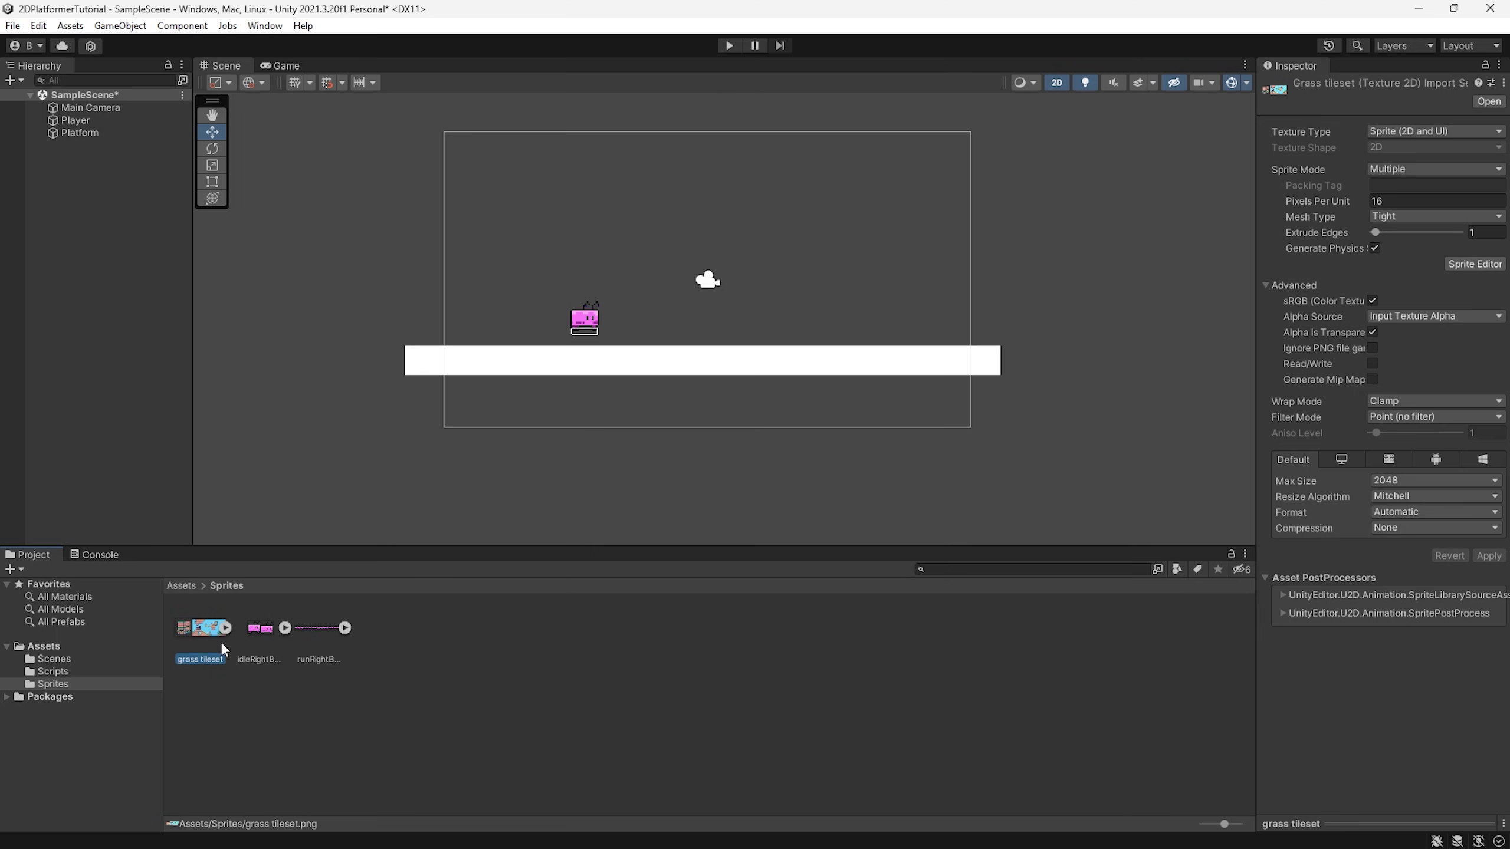
left_click(227, 628)
left_click(461, 658)
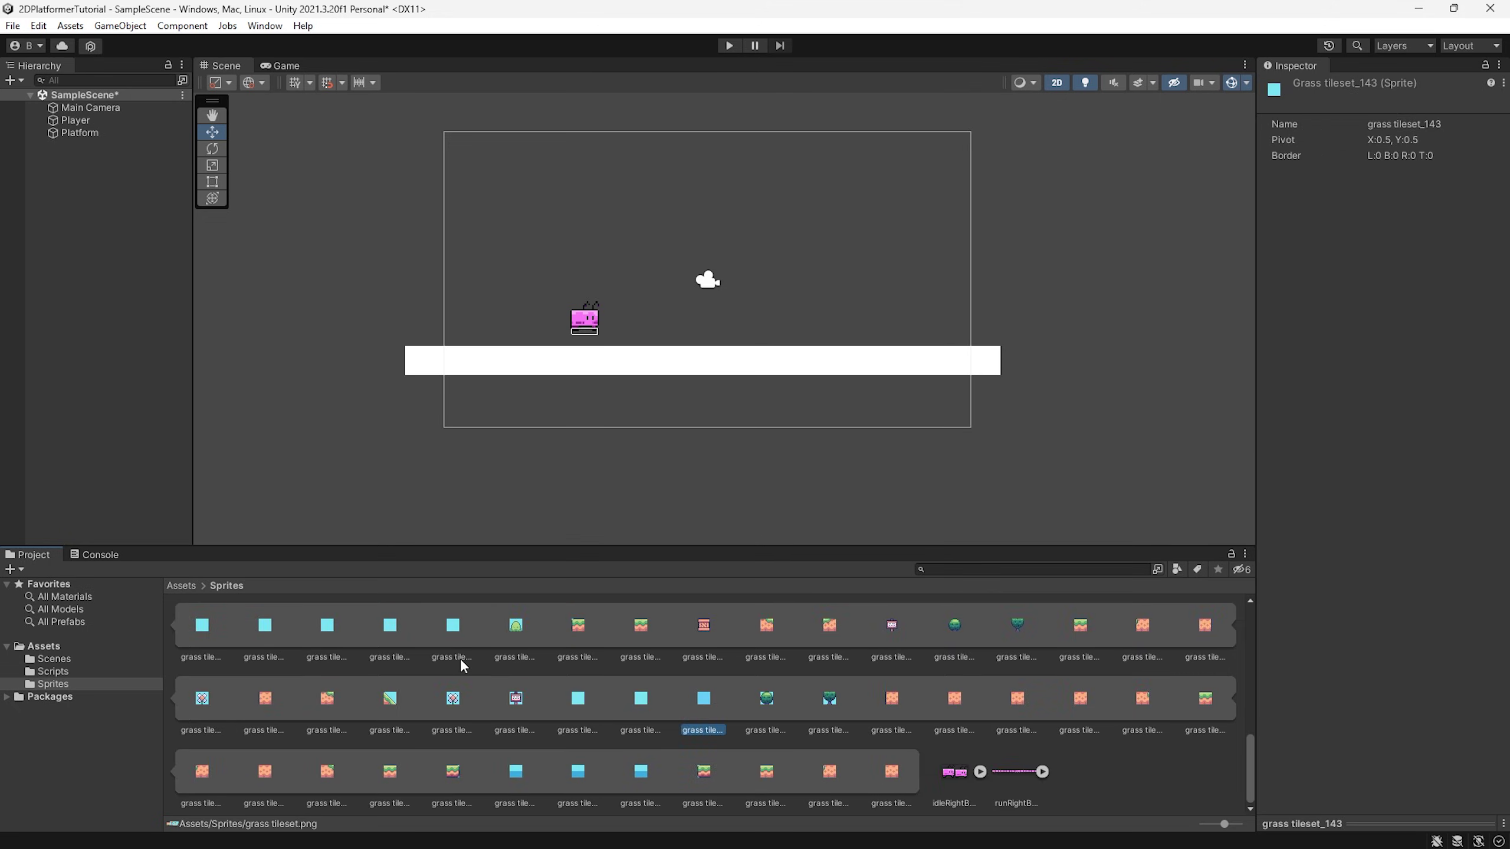
scroll(461, 659, "up", 1)
left_click(228, 629)
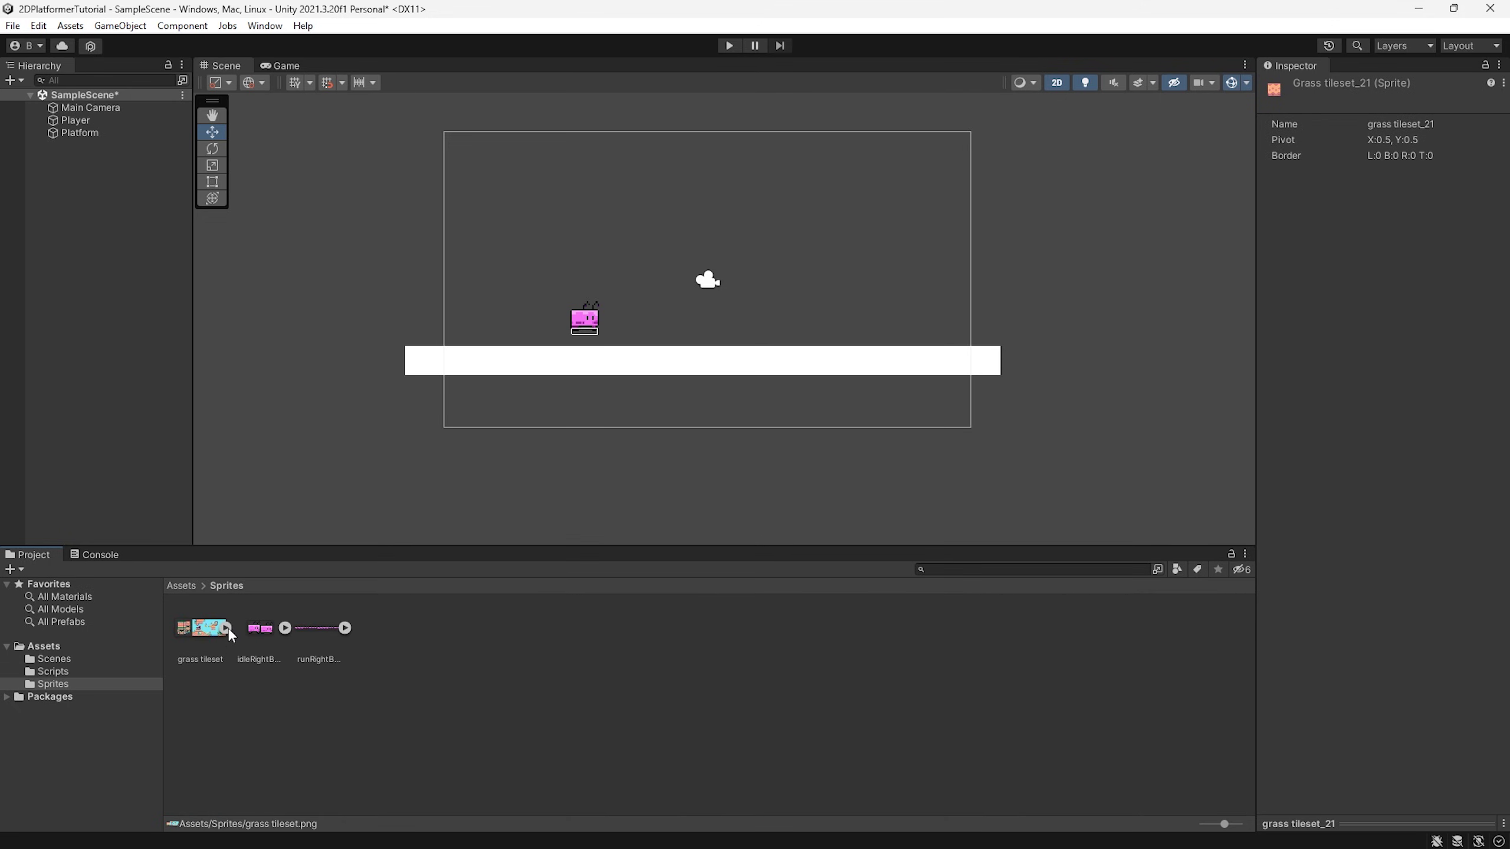
Step: Bring up the Hierarchy's 2D Object > Tilemap creation choices
right_click(84, 207)
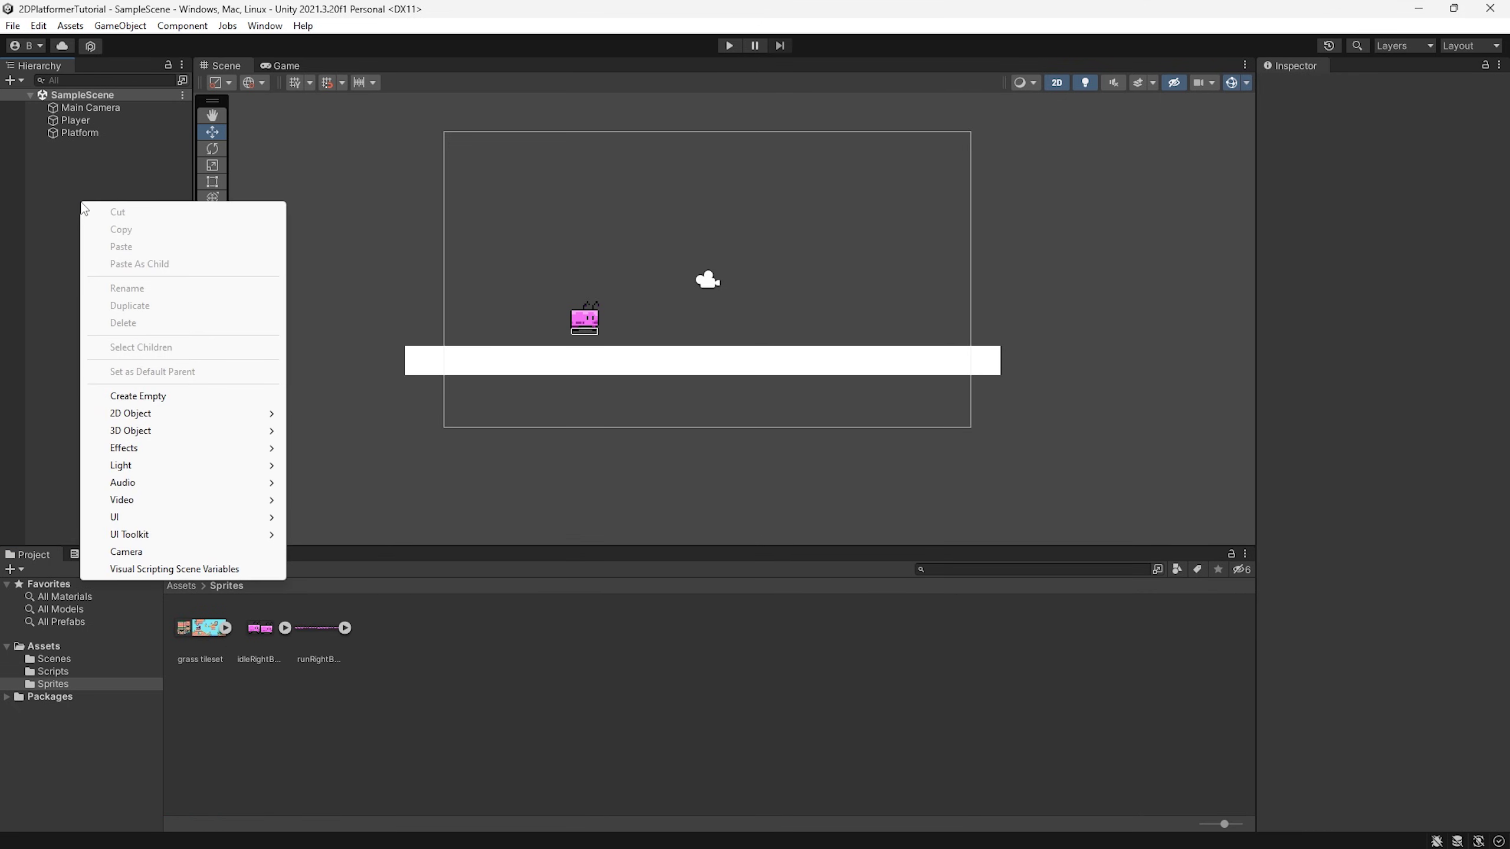
mouse_move(143, 415)
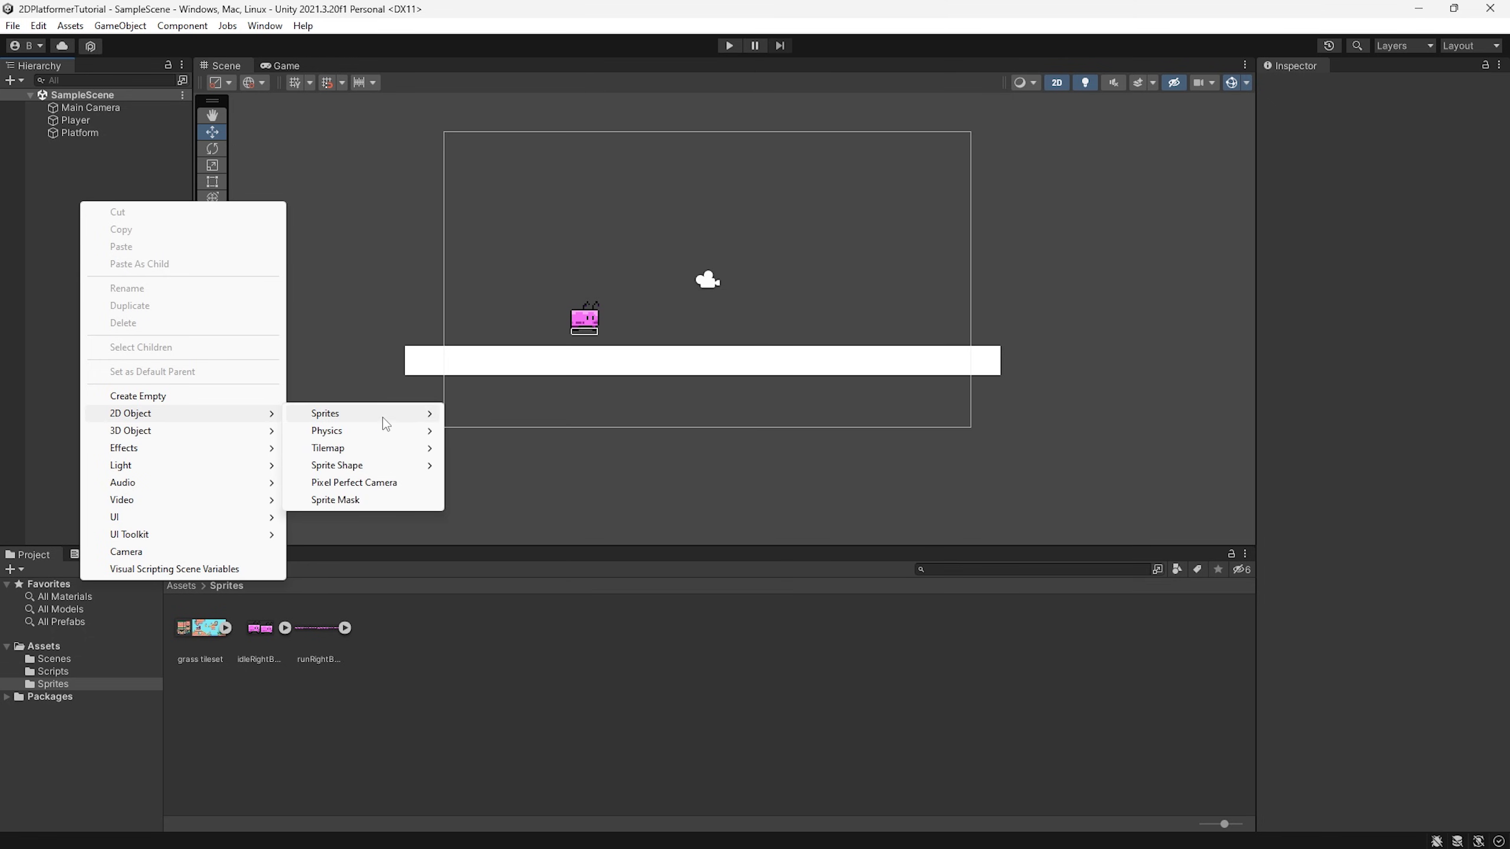
mouse_move(358, 451)
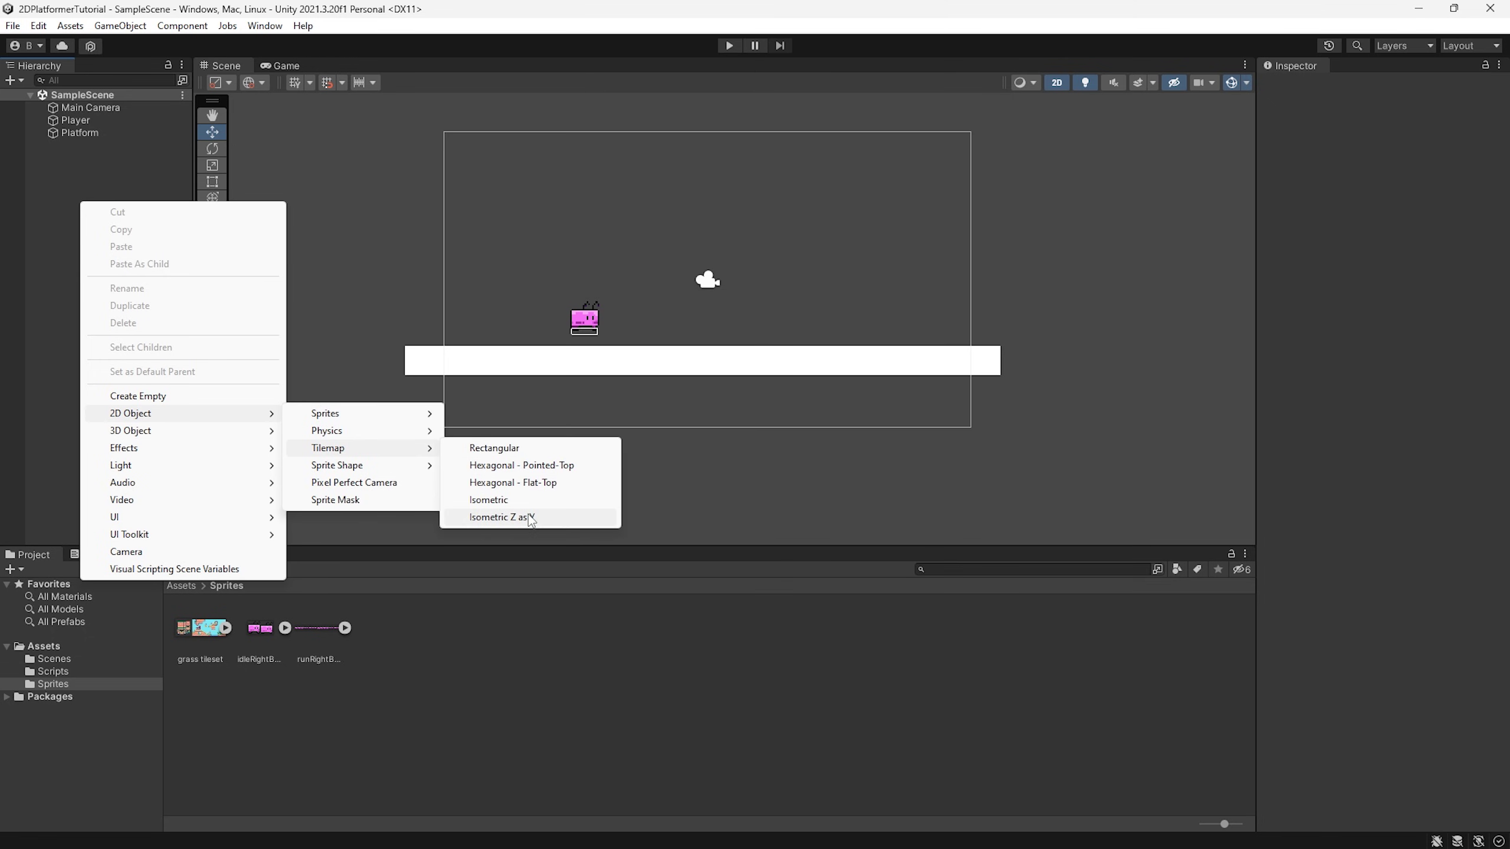
Step: Add a Rectangular Tilemap, hide gizmos, and select the Tilemap under Grid
left_click(495, 447)
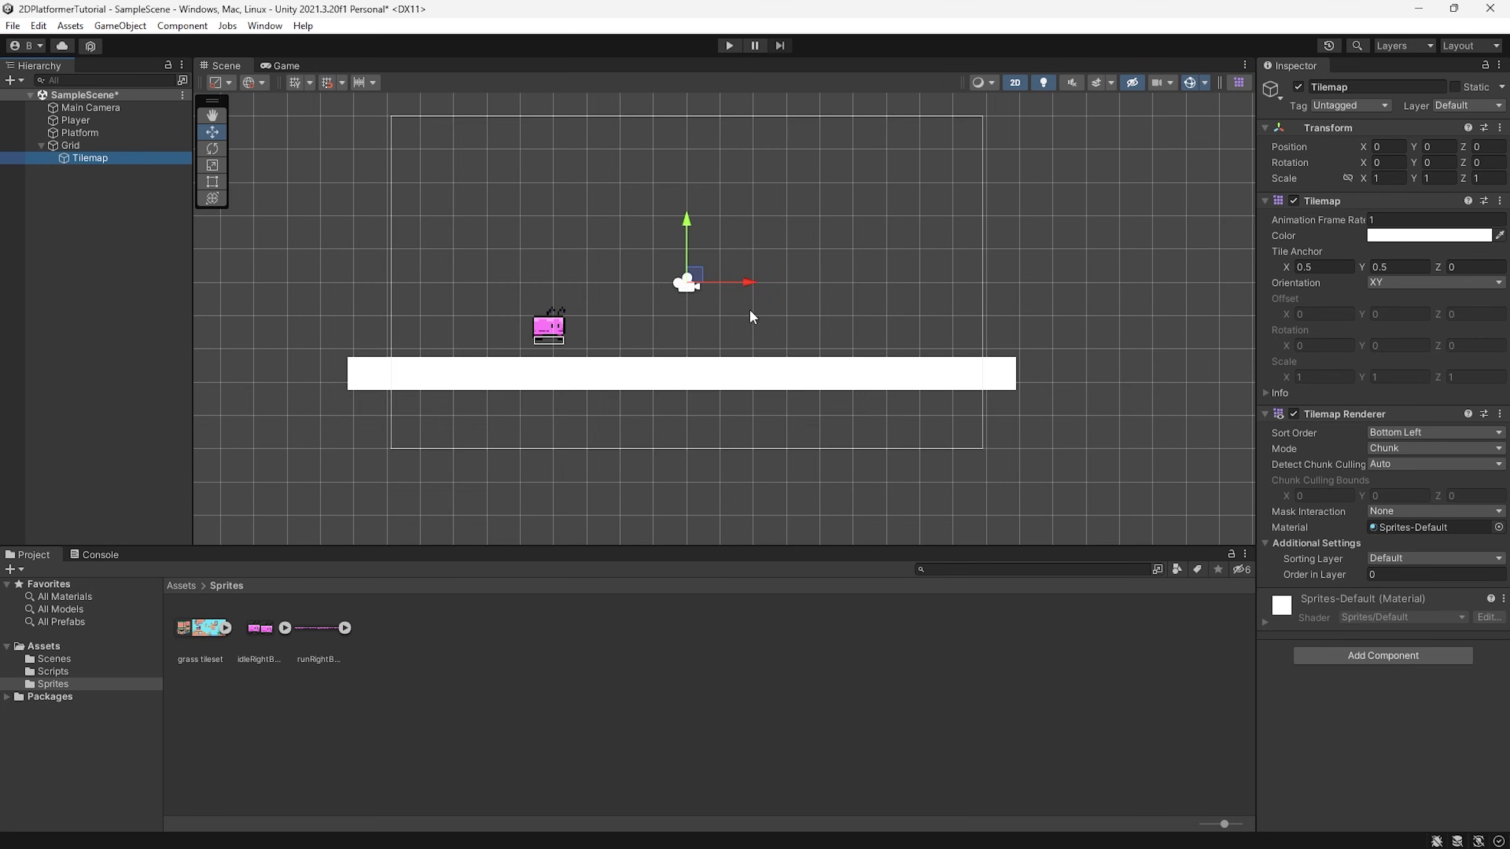
scroll(750, 309, "down", 2)
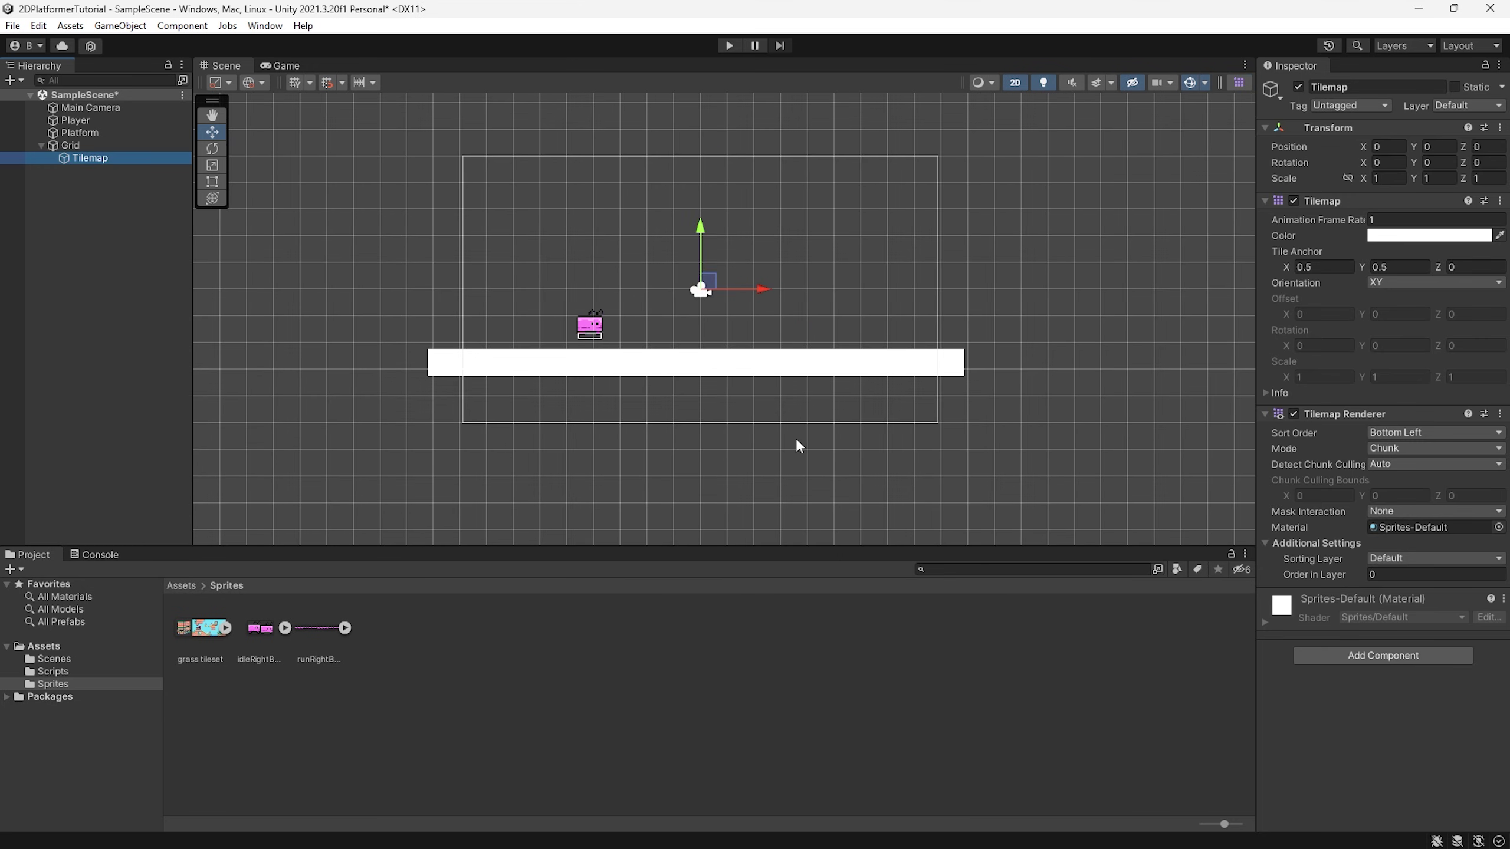
scroll(748, 369, "up", 2)
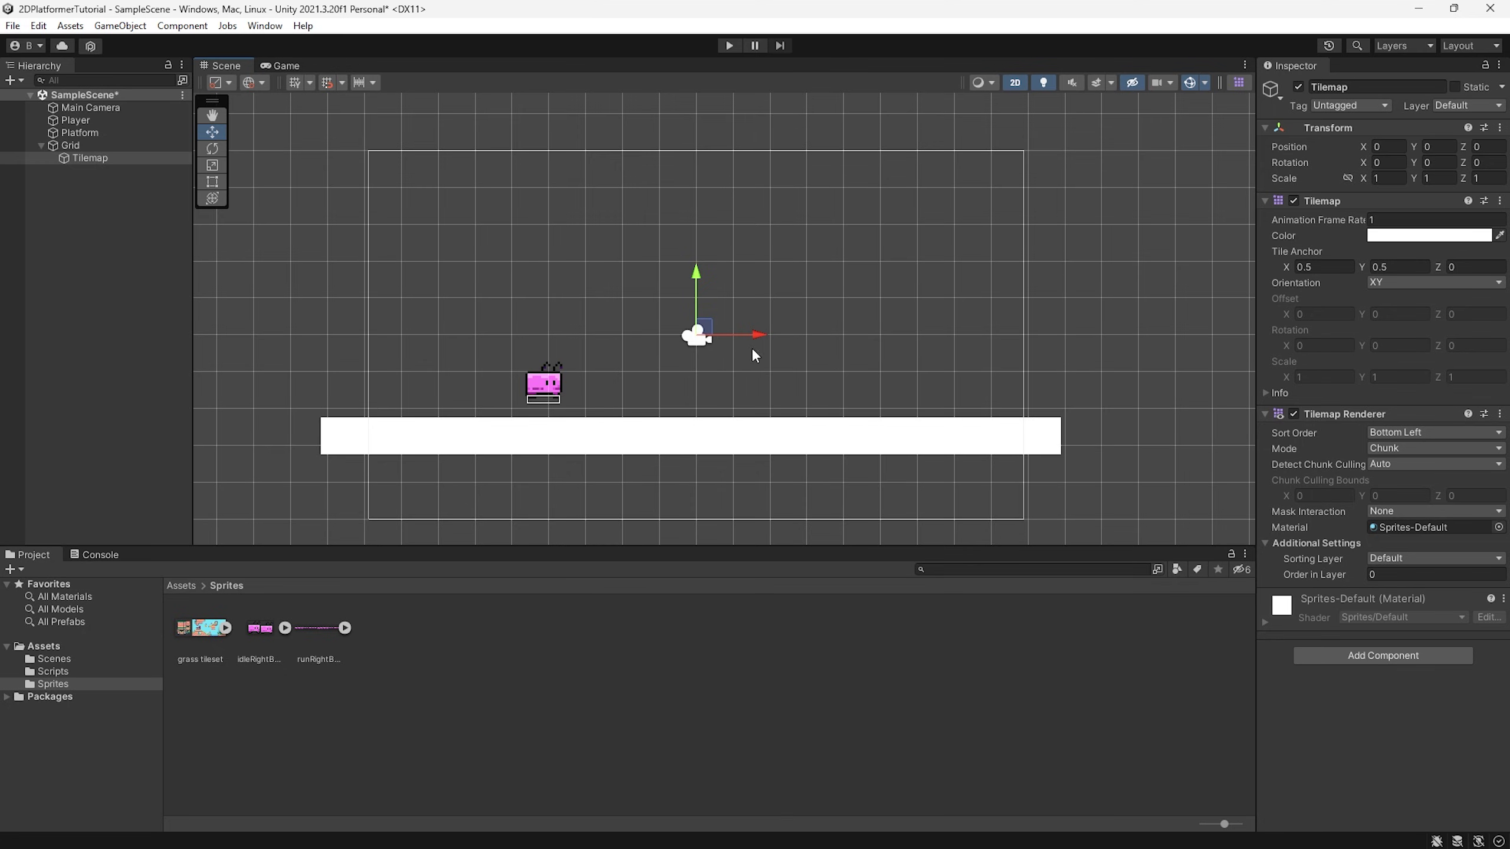
left_click(1191, 83)
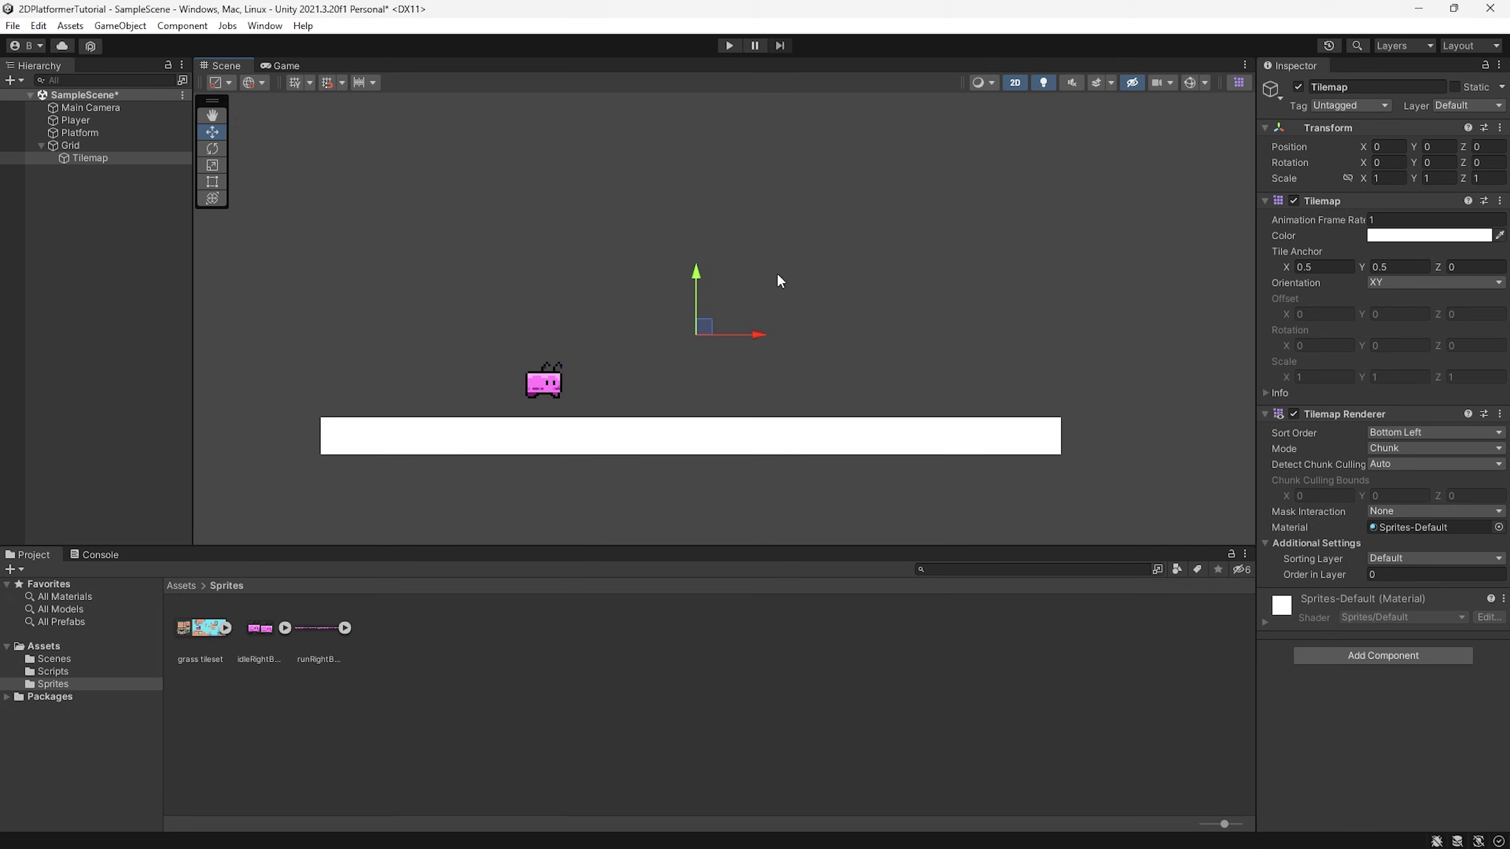
left_click(124, 159)
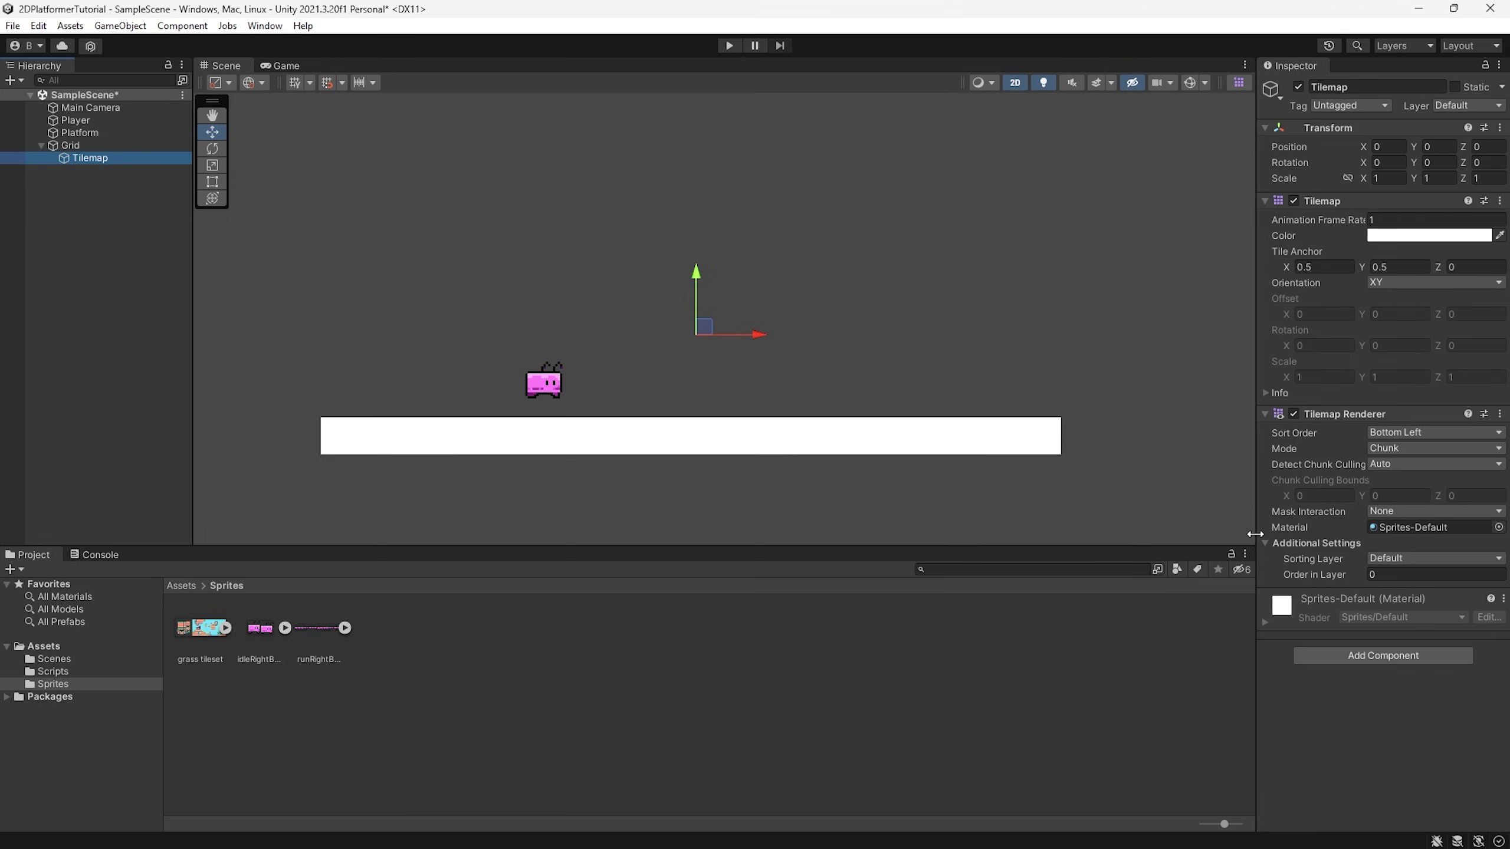
middle_click_drag(1102, 474, 1123, 474)
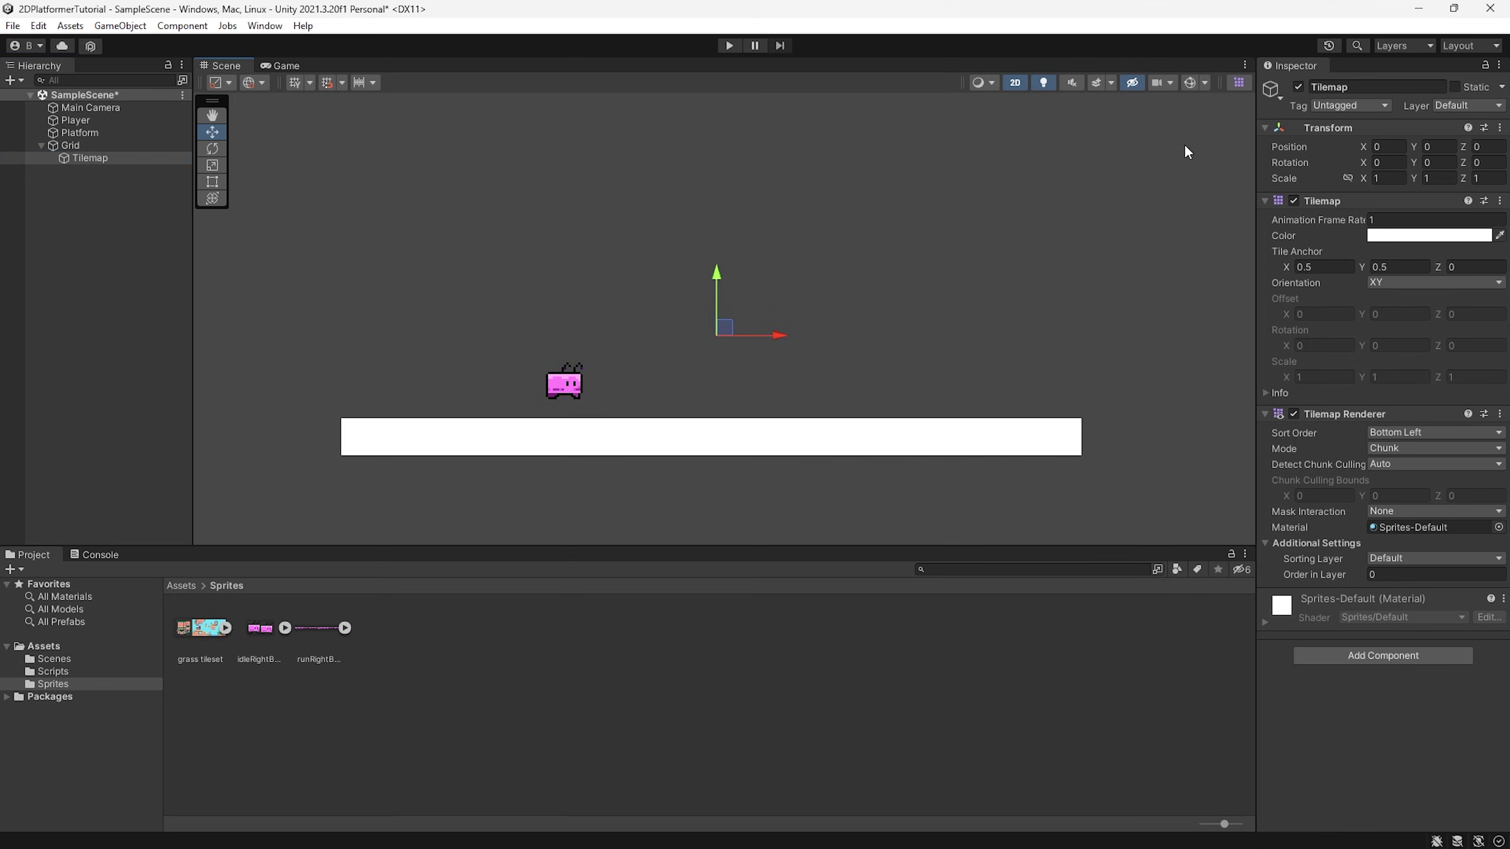
Step: Create a PlatformerTileset palette saved in a new Sprites/TileAssets folder
left_click(1238, 84)
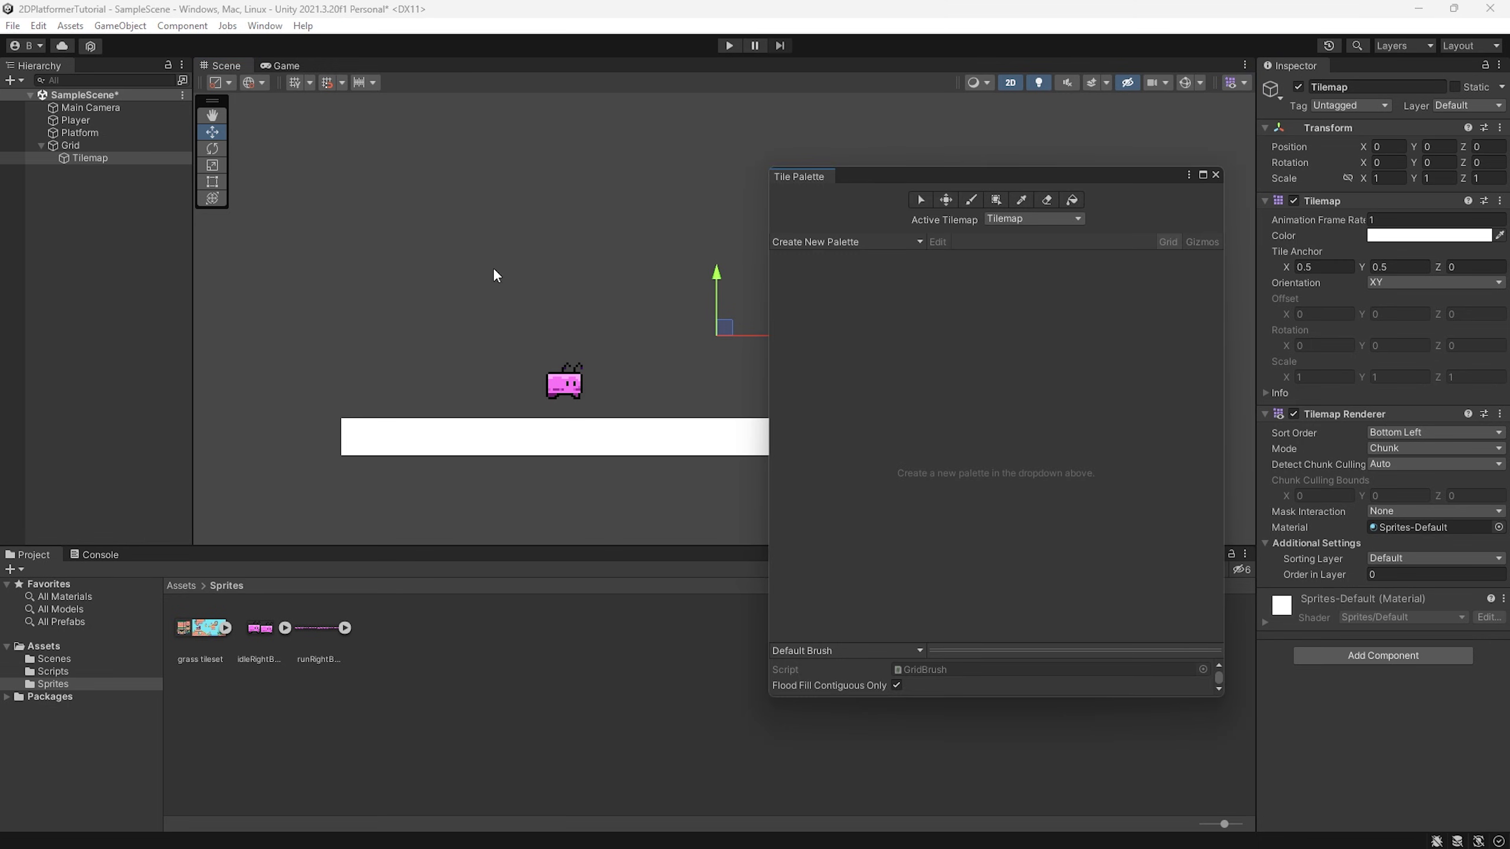
left_click(1186, 82)
left_click_drag(1019, 176, 752, 178)
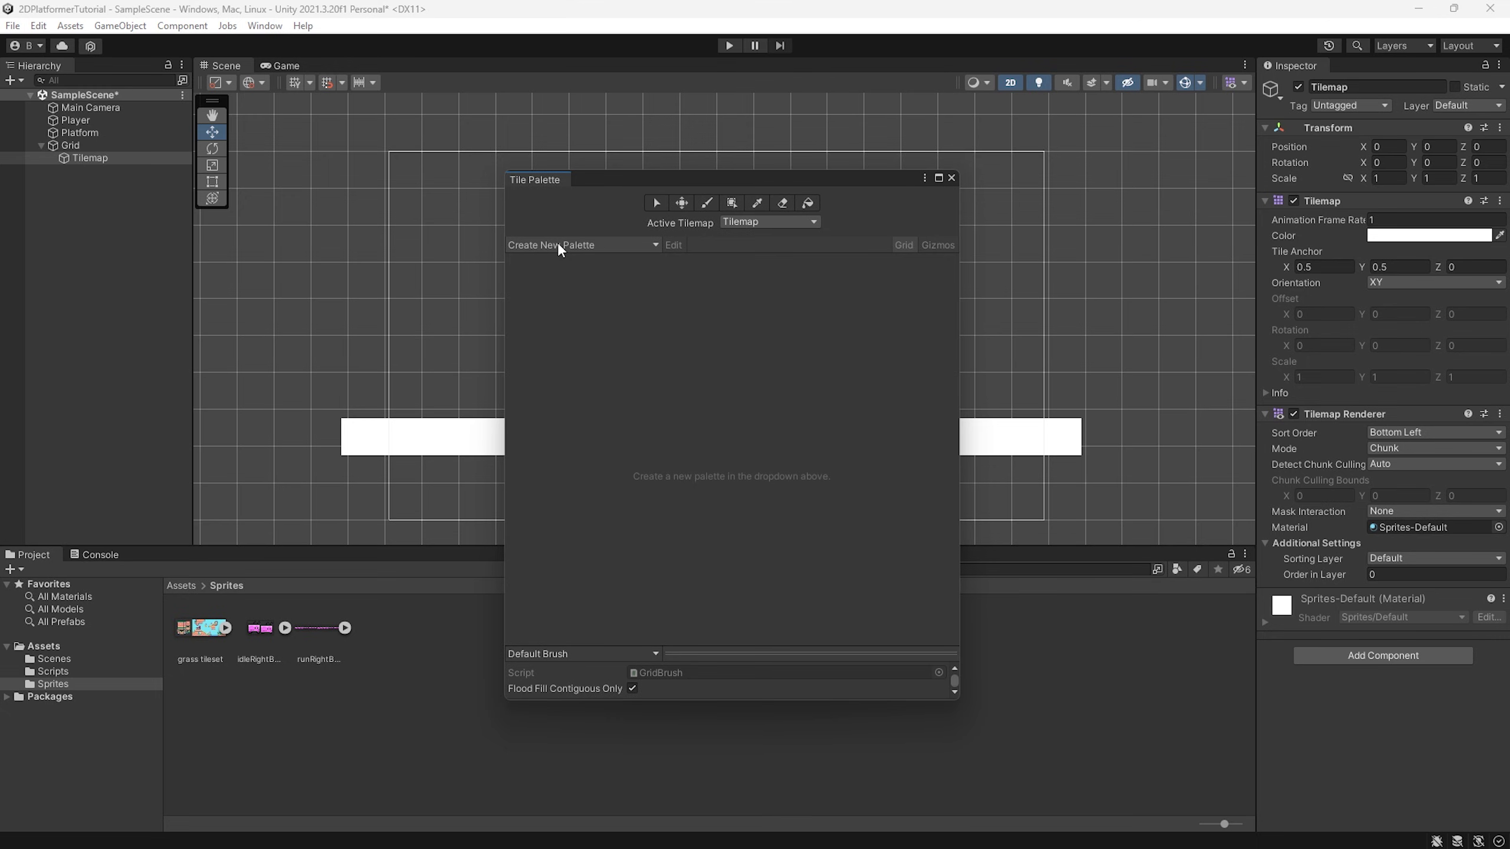
left_click(592, 246)
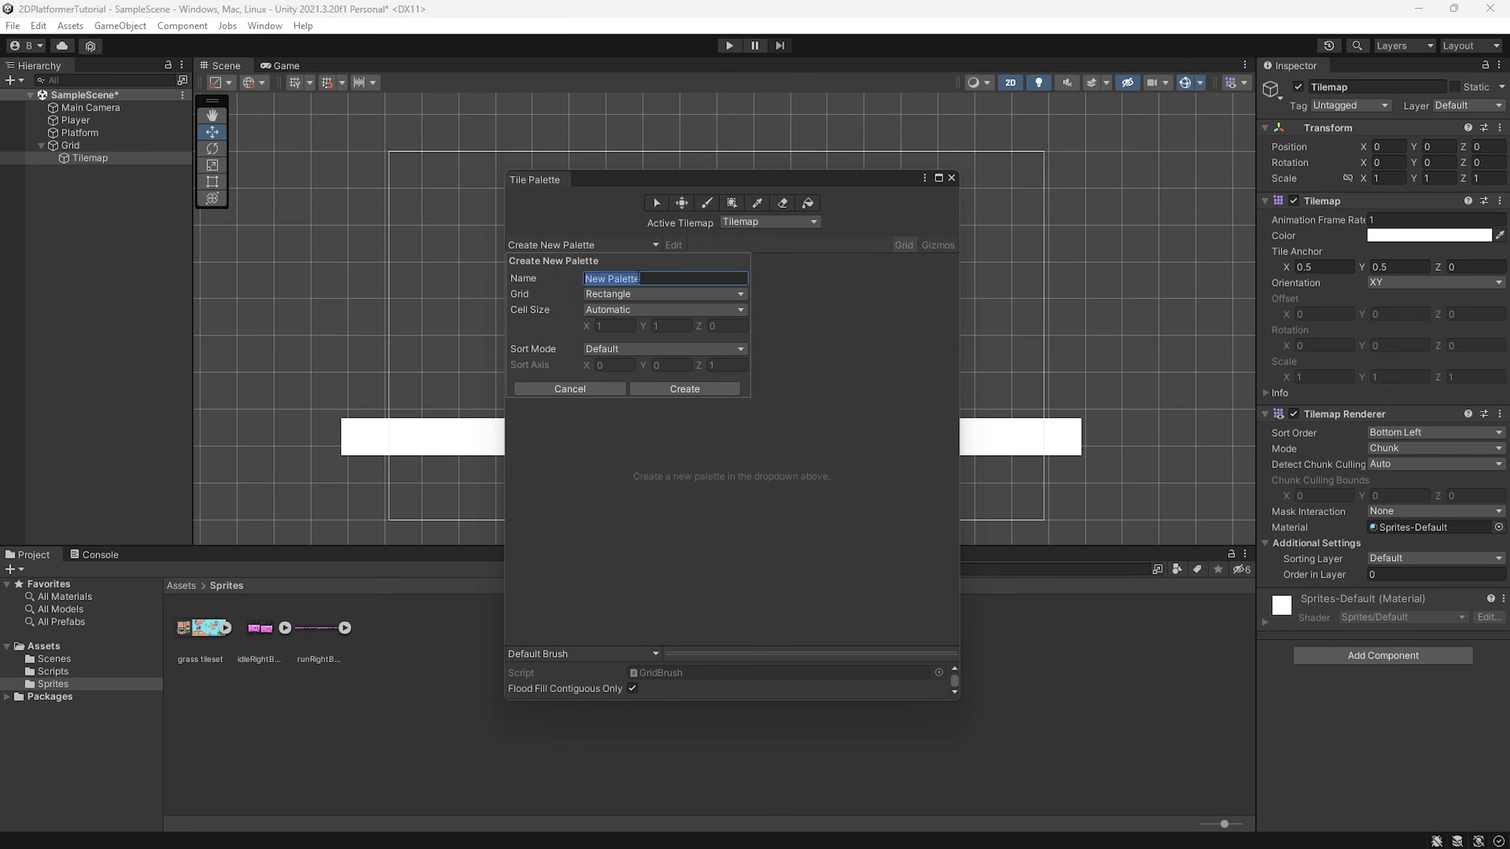
type("PlatformerTileset")
left_click(703, 388)
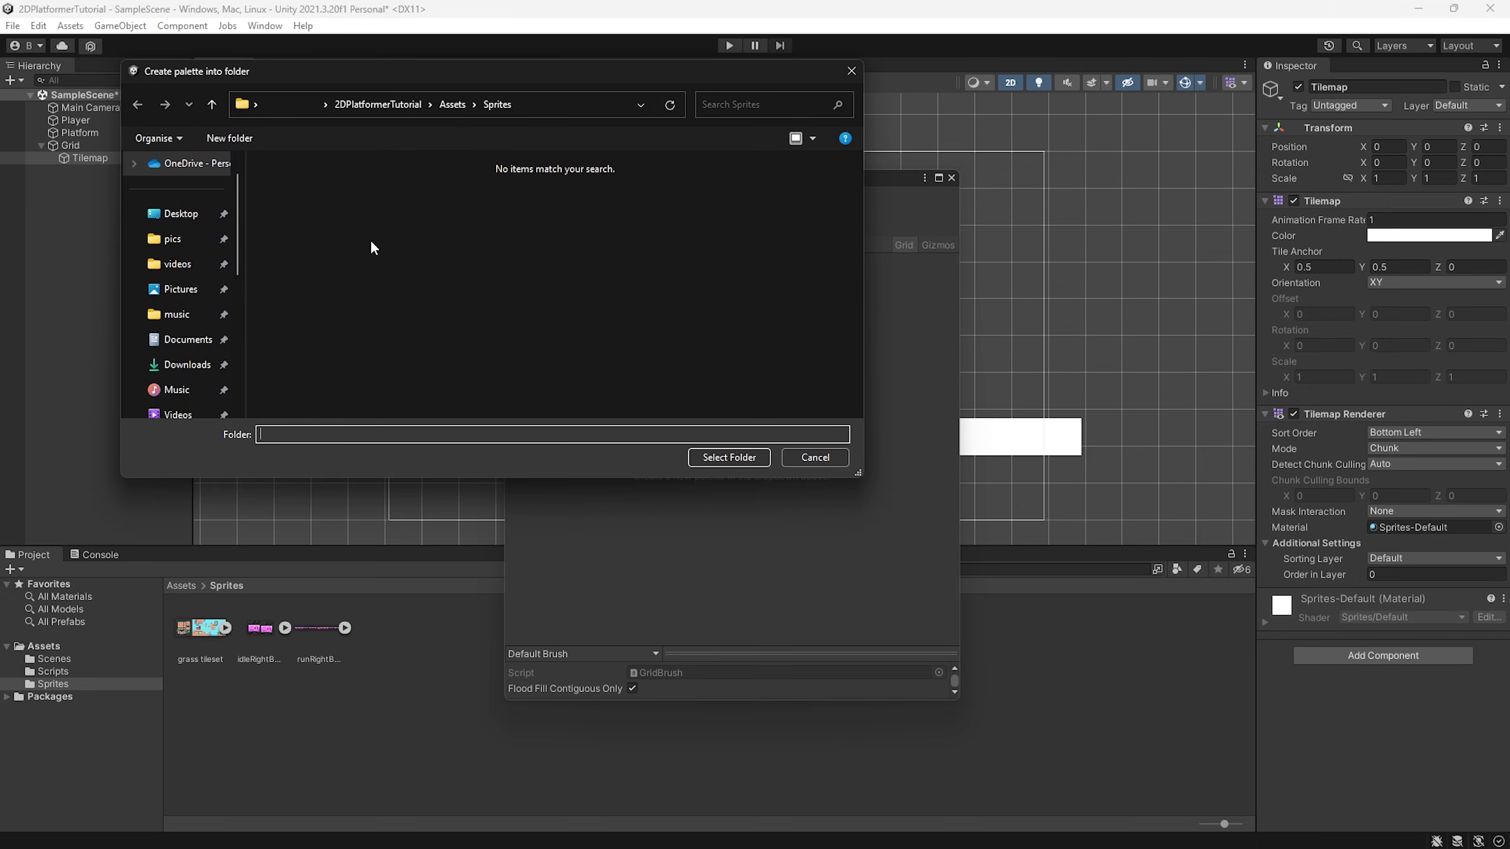
left_click(246, 140)
type("TileAssets")
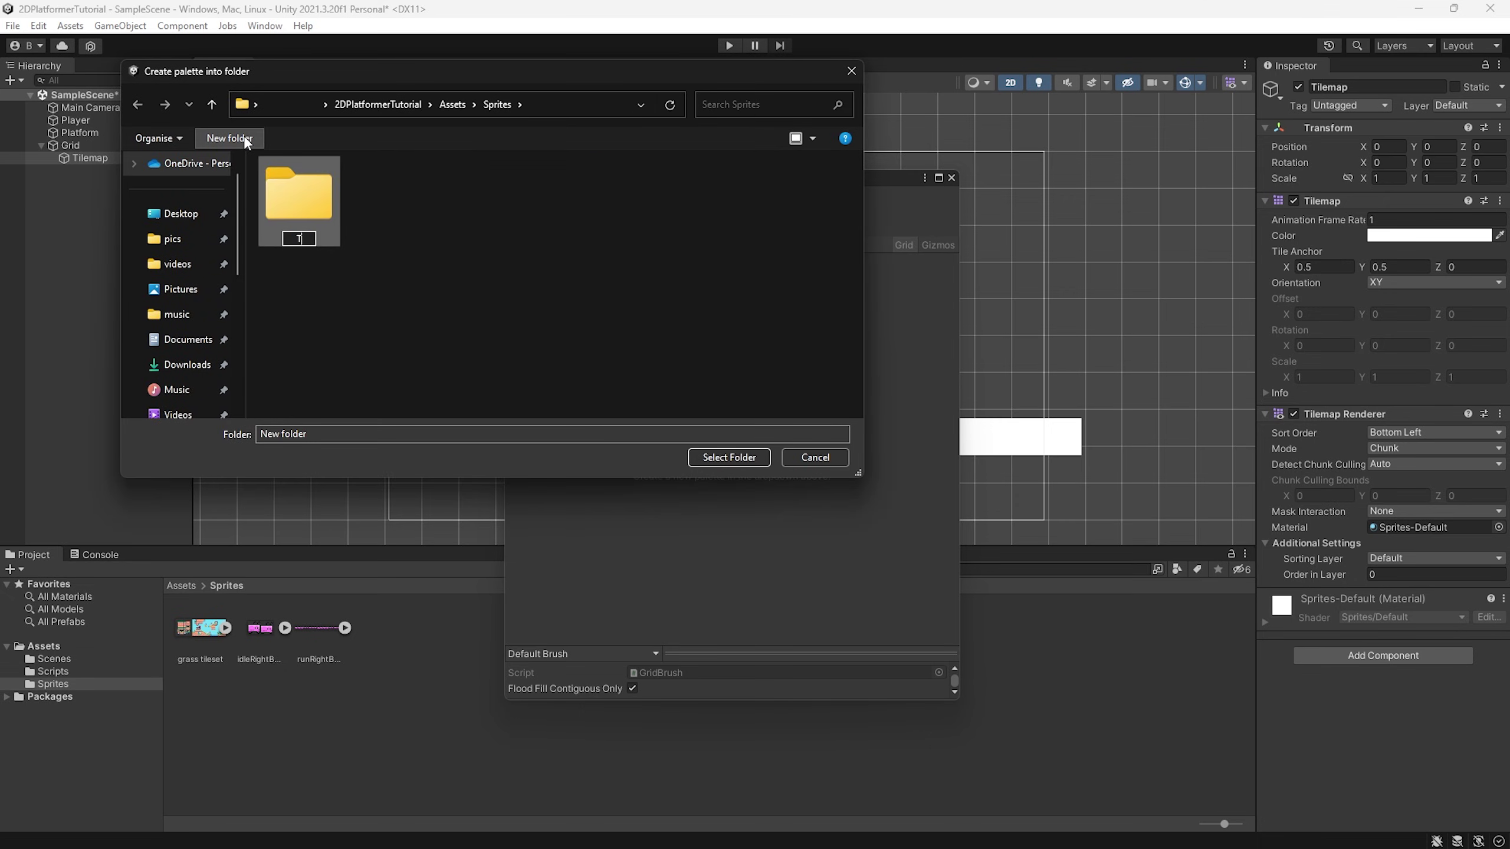
key("Return")
double_click(300, 223)
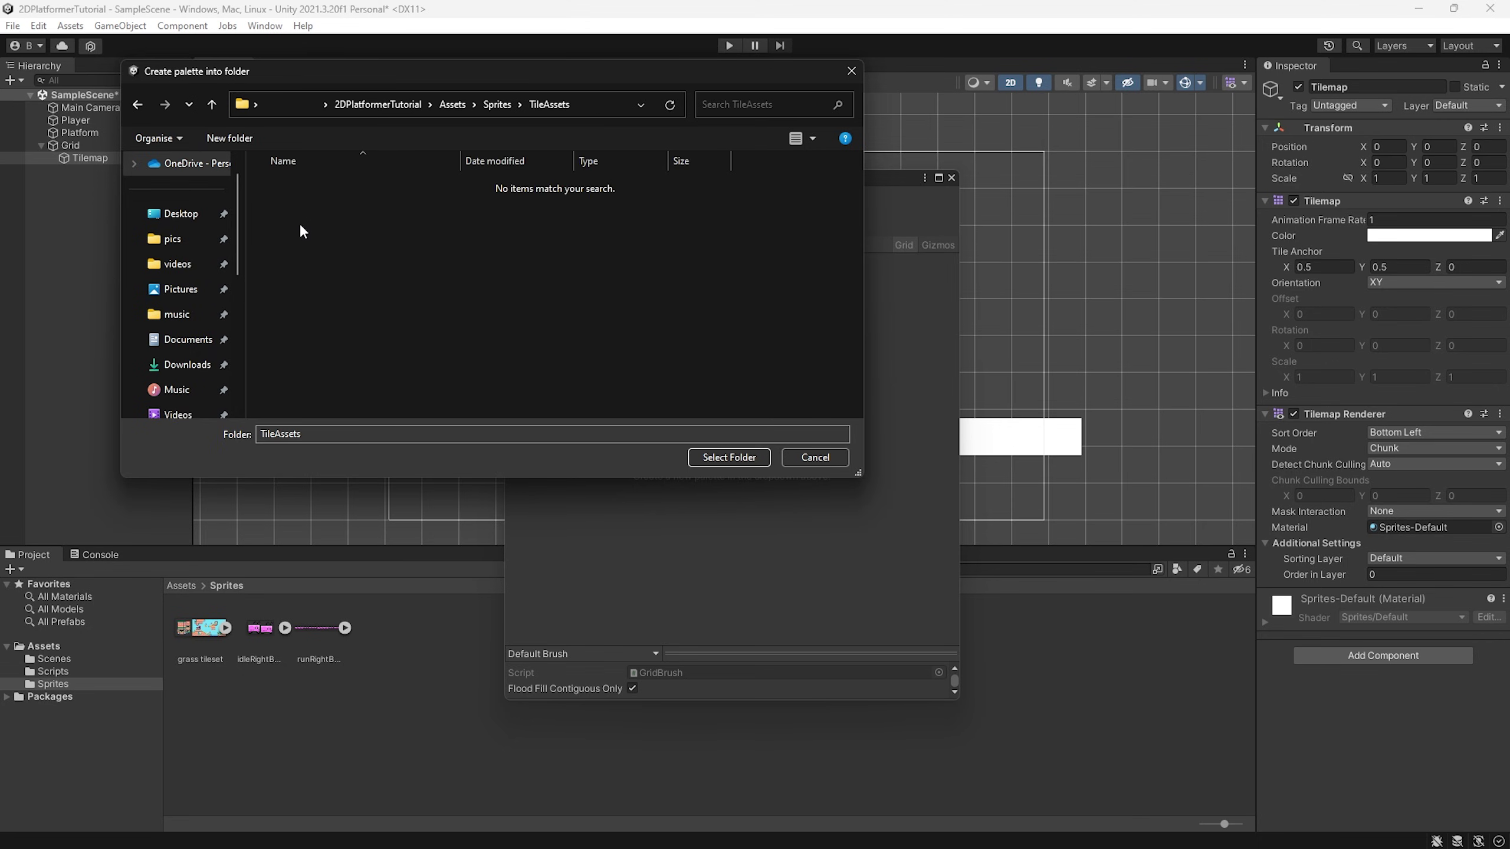
left_click(714, 457)
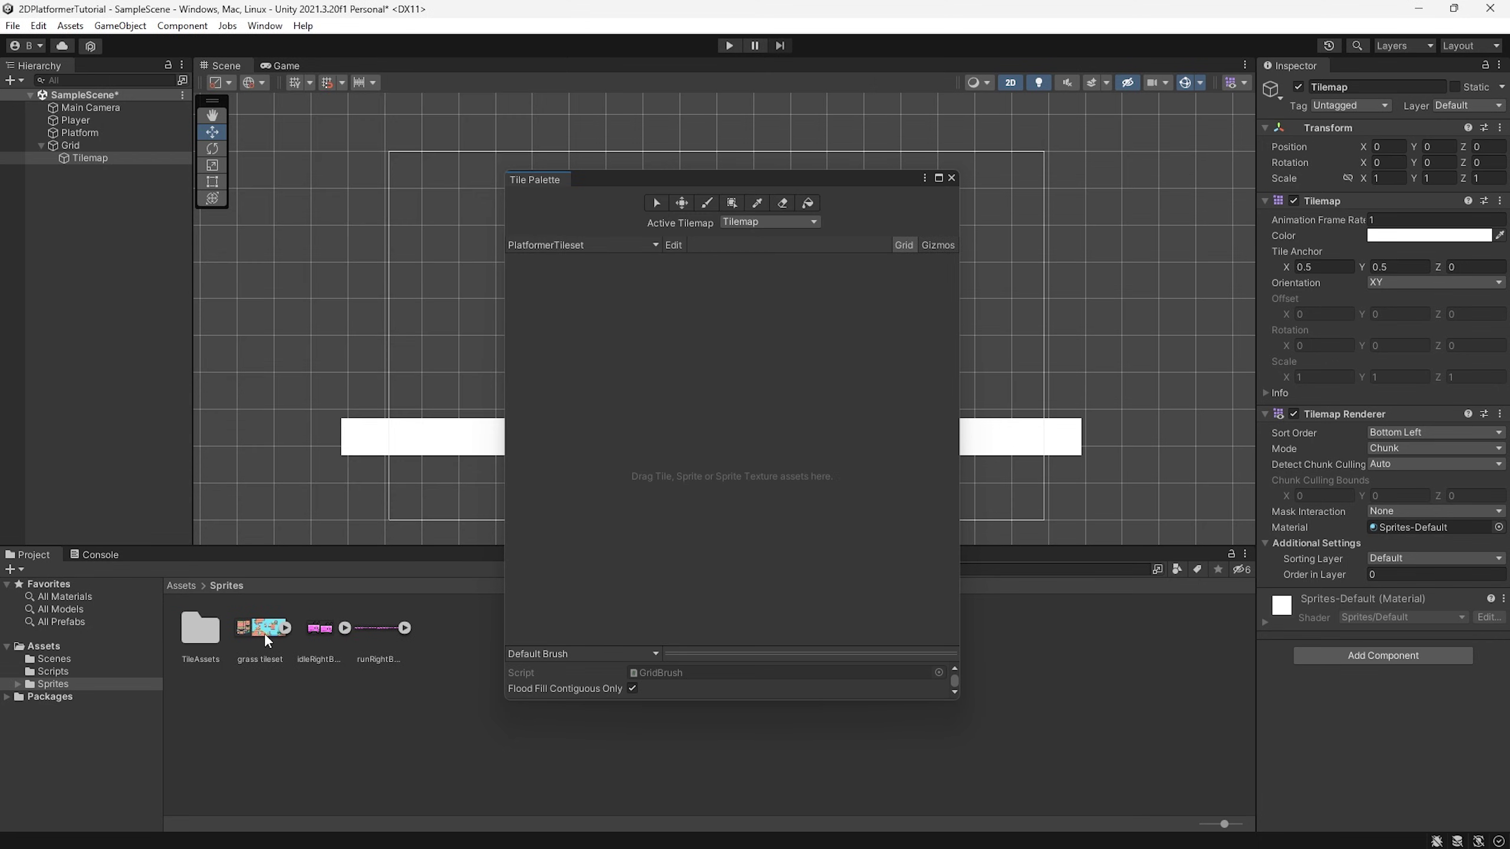
Step: Drag the grass tileset into the palette and generate its tiles into TileAssets
left_click_drag(257, 633, 630, 347)
double_click(284, 234)
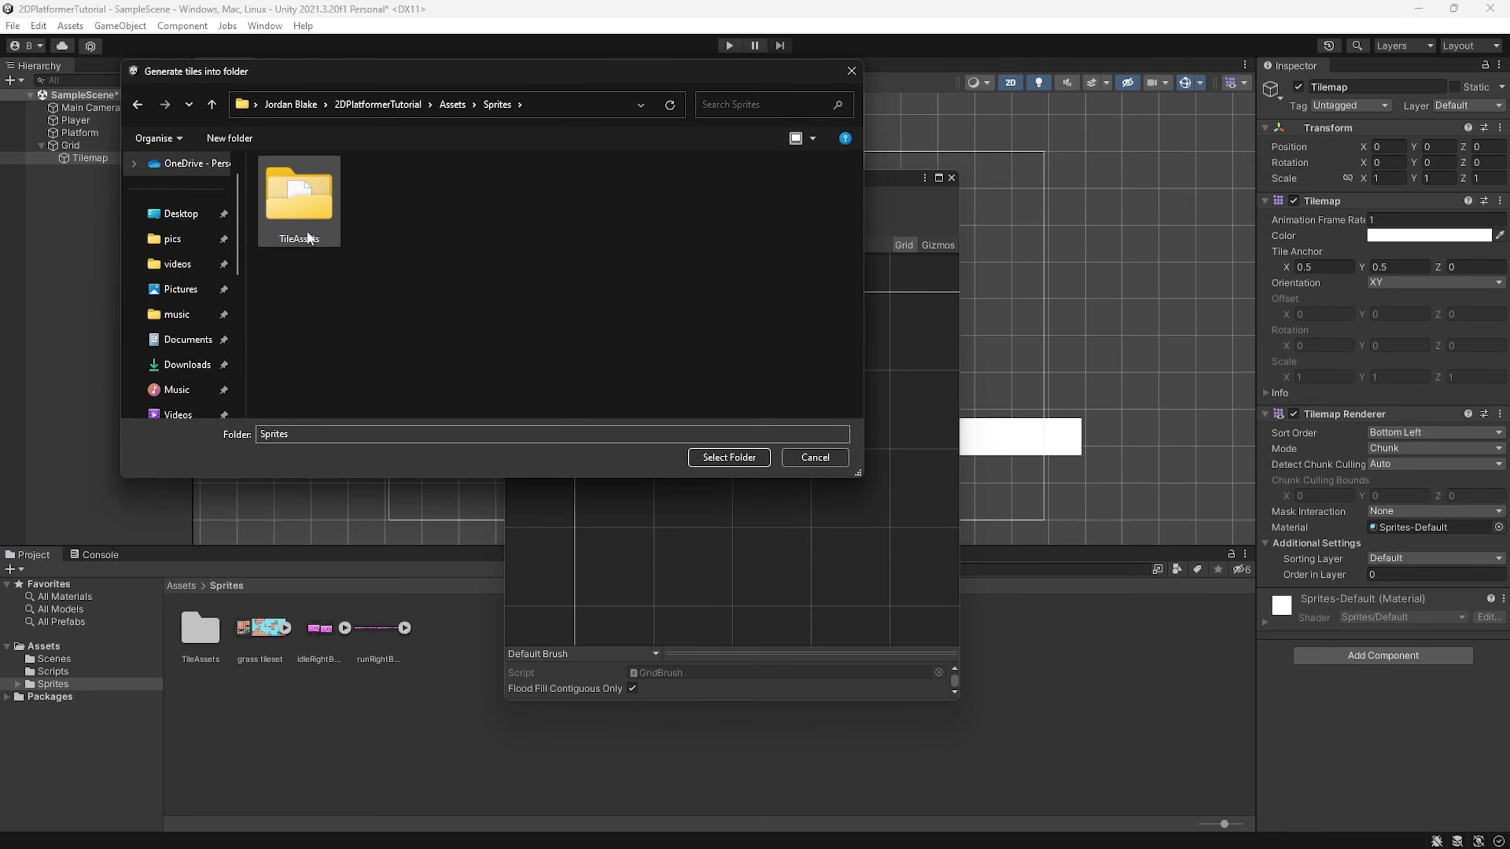
double_click(309, 198)
left_click(723, 457)
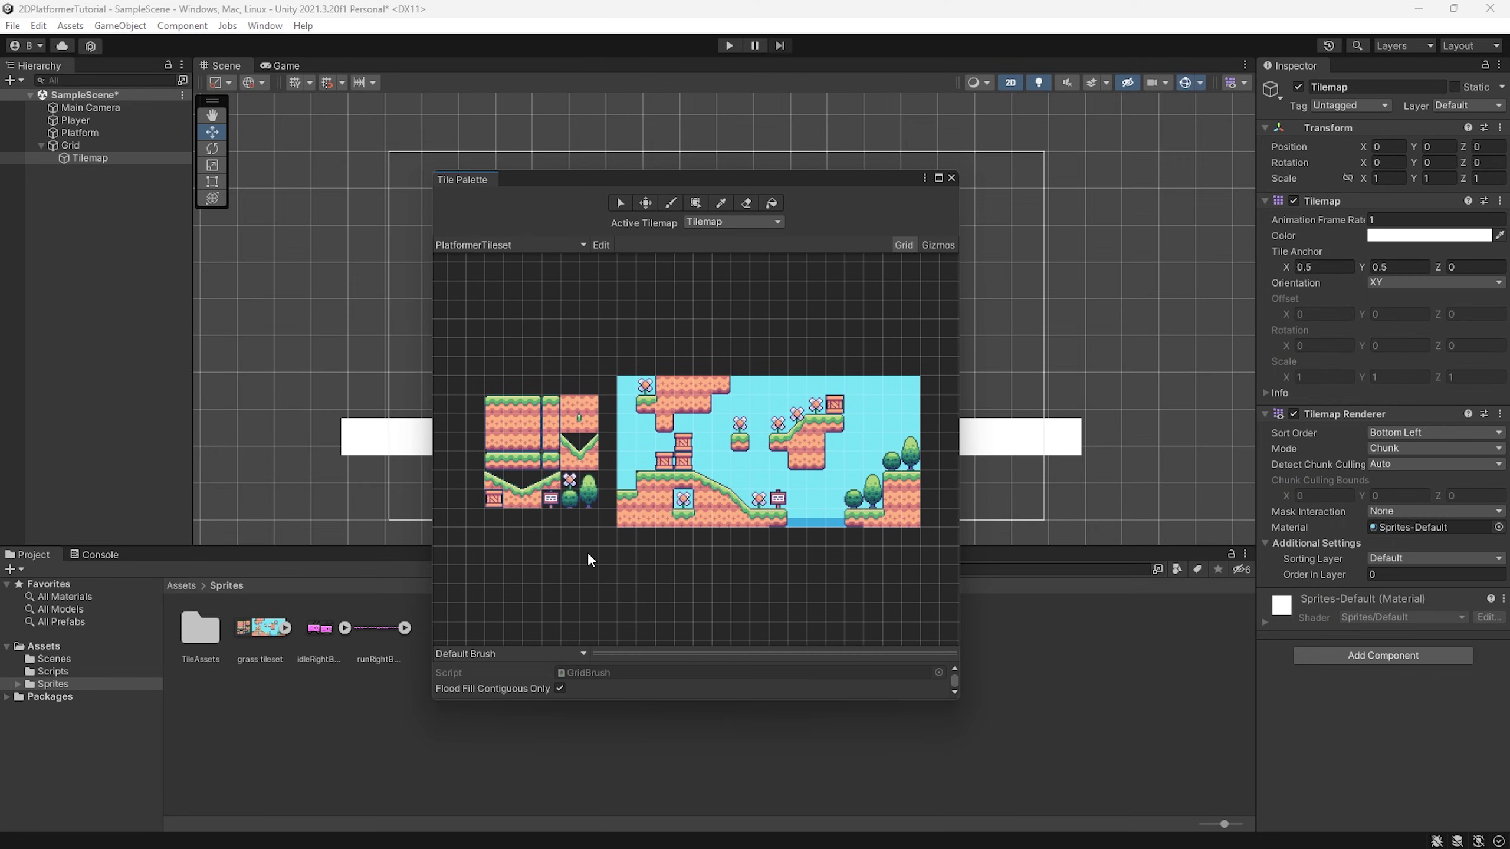
Step: Paint a long row of grass tiles across the scene above the white platform
scroll(551, 414, "up", 3)
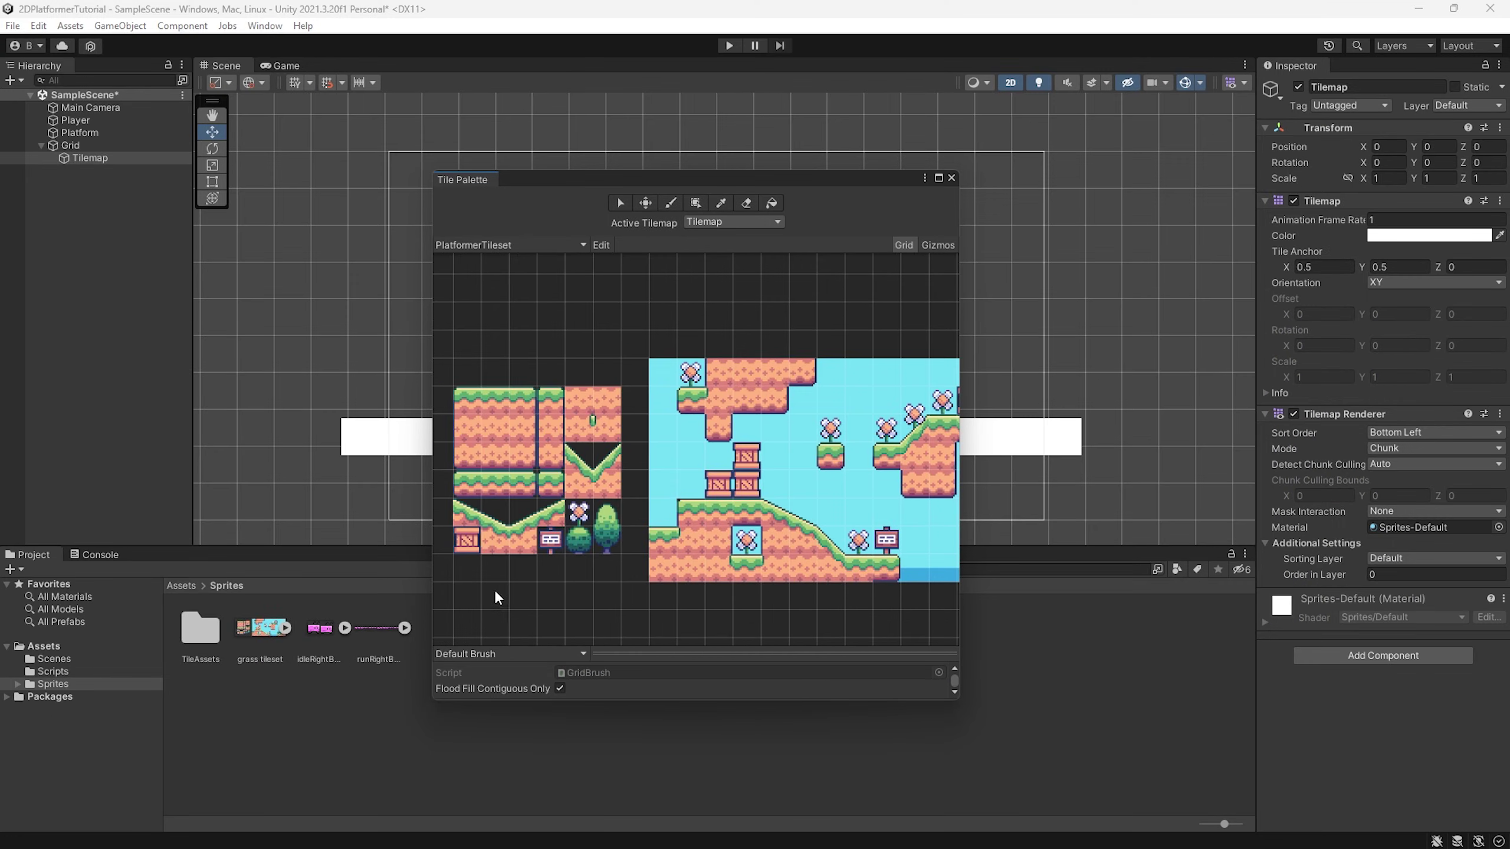
scroll(625, 510, "up", 2)
left_click(585, 571)
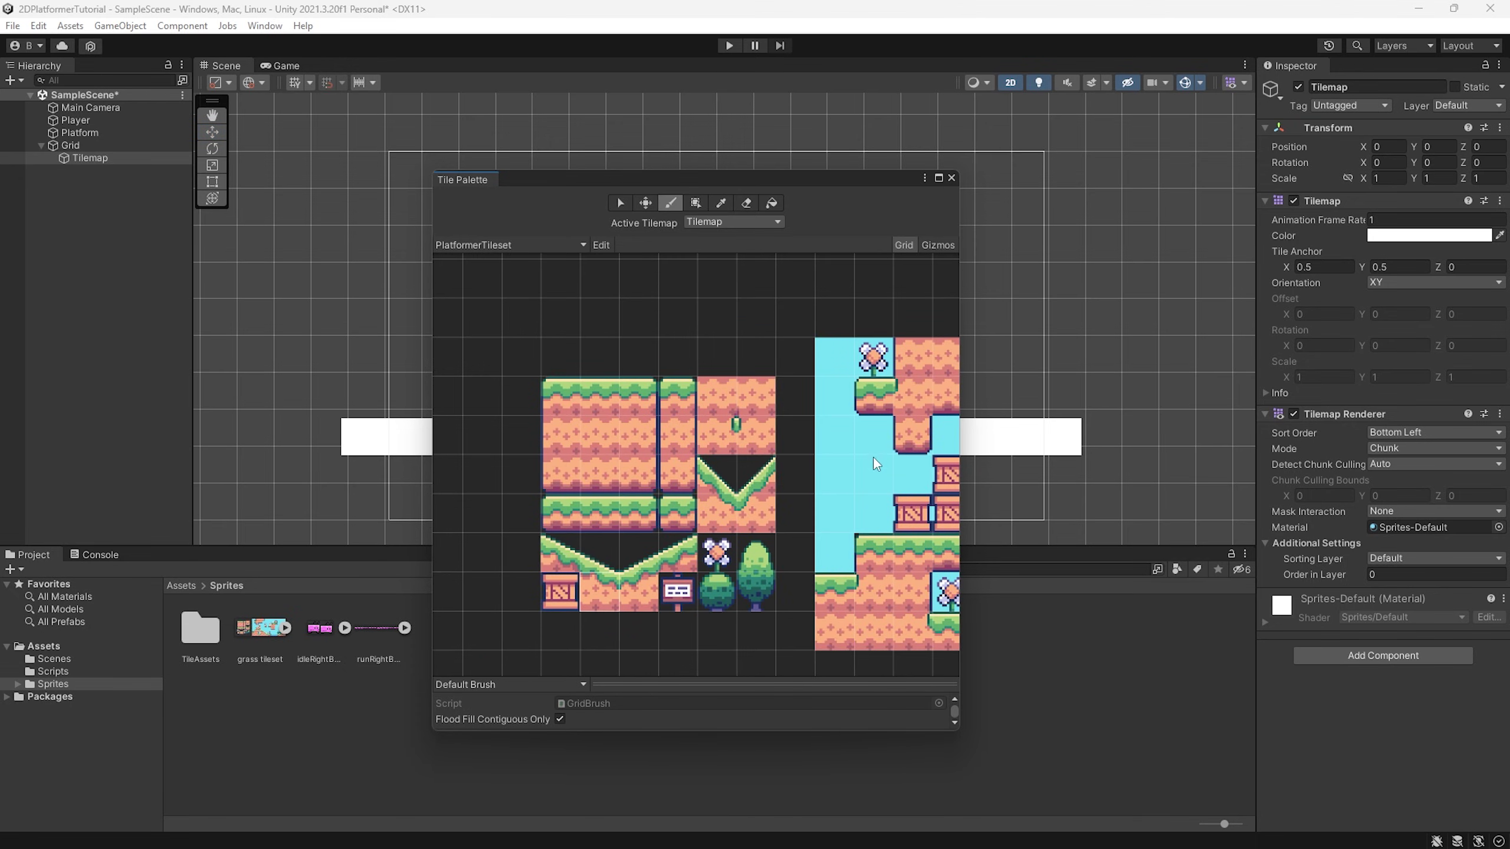
scroll(929, 392, "down", 1)
left_click_drag(773, 186, 804, 186)
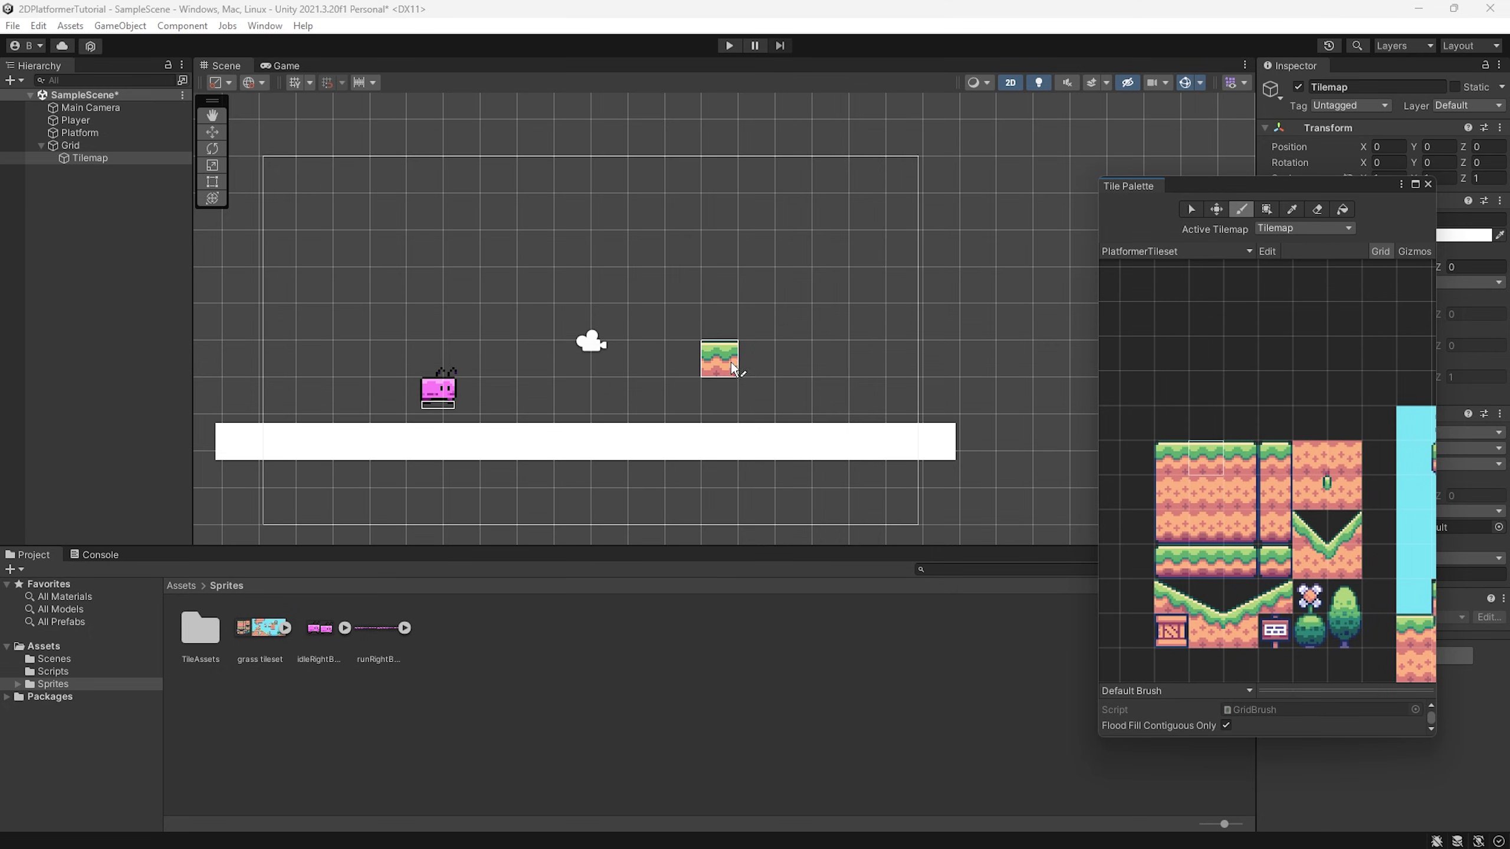
left_click_drag(500, 322, 873, 323)
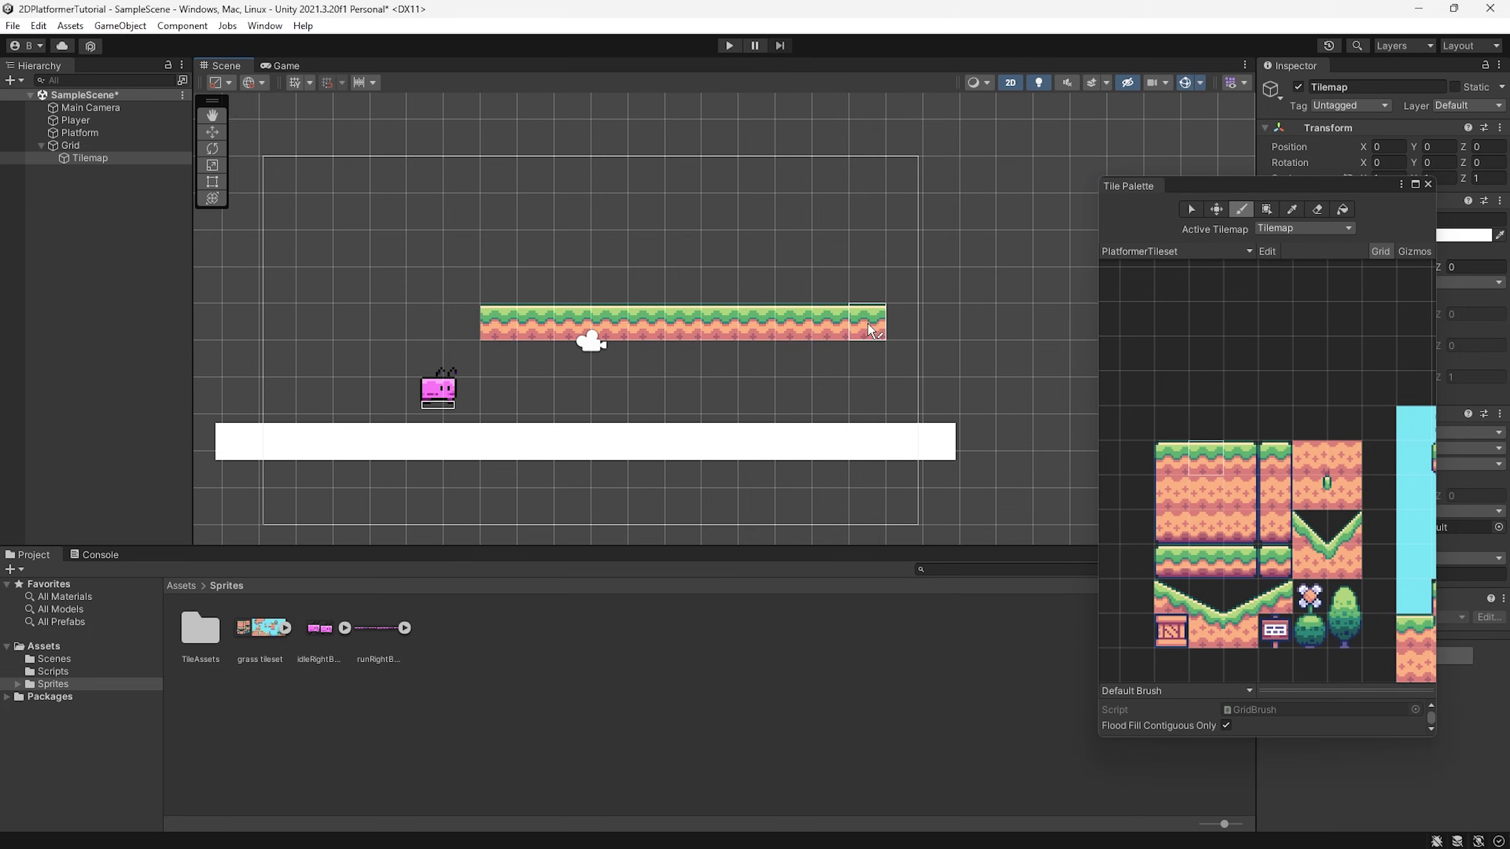
middle_click_drag(868, 324, 882, 455)
scroll(884, 456, "up", 2)
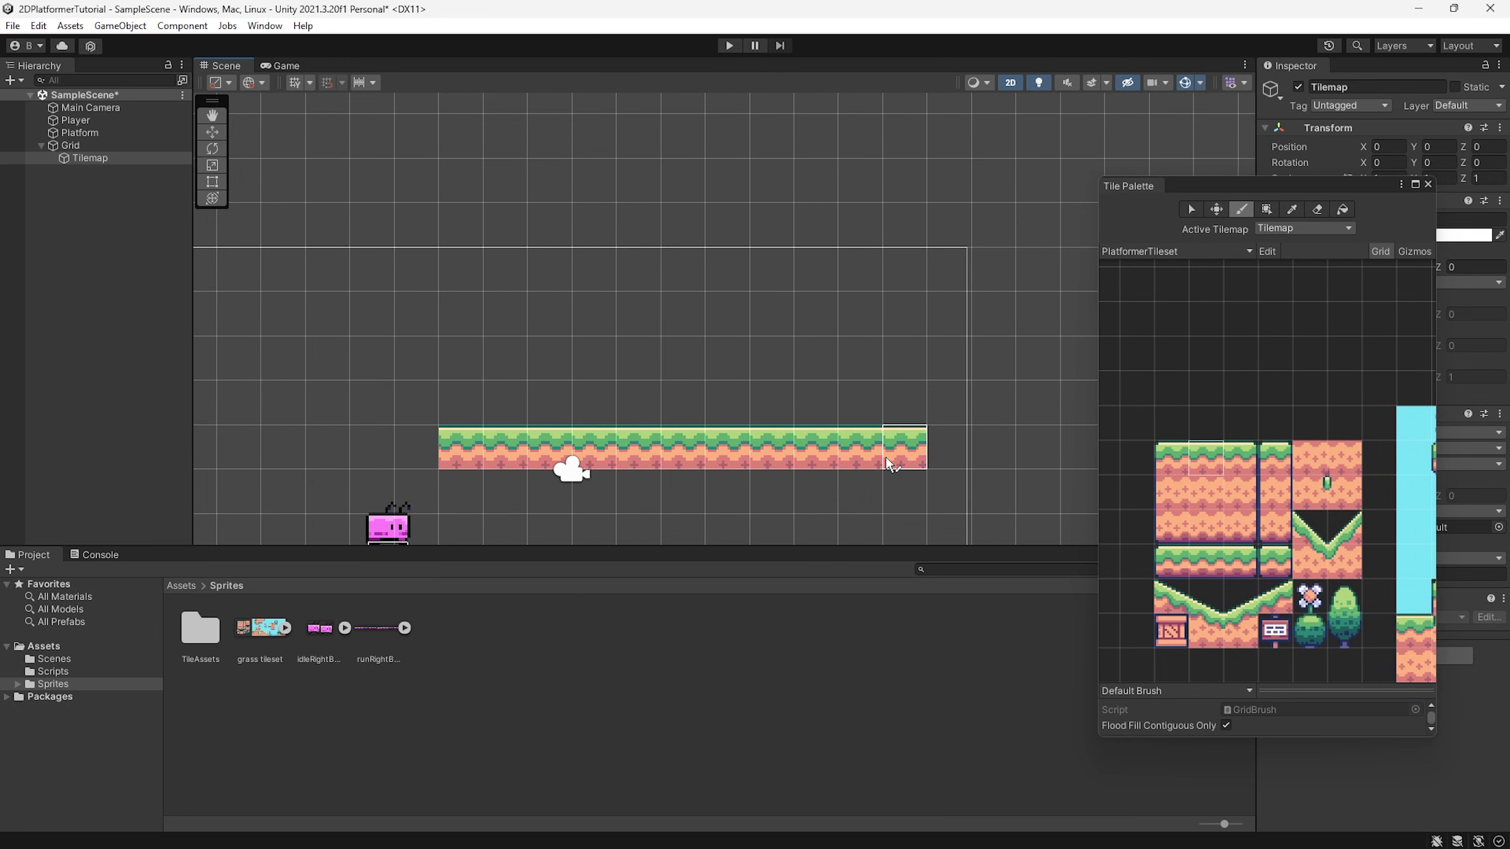
left_click(949, 455)
left_click(1165, 464)
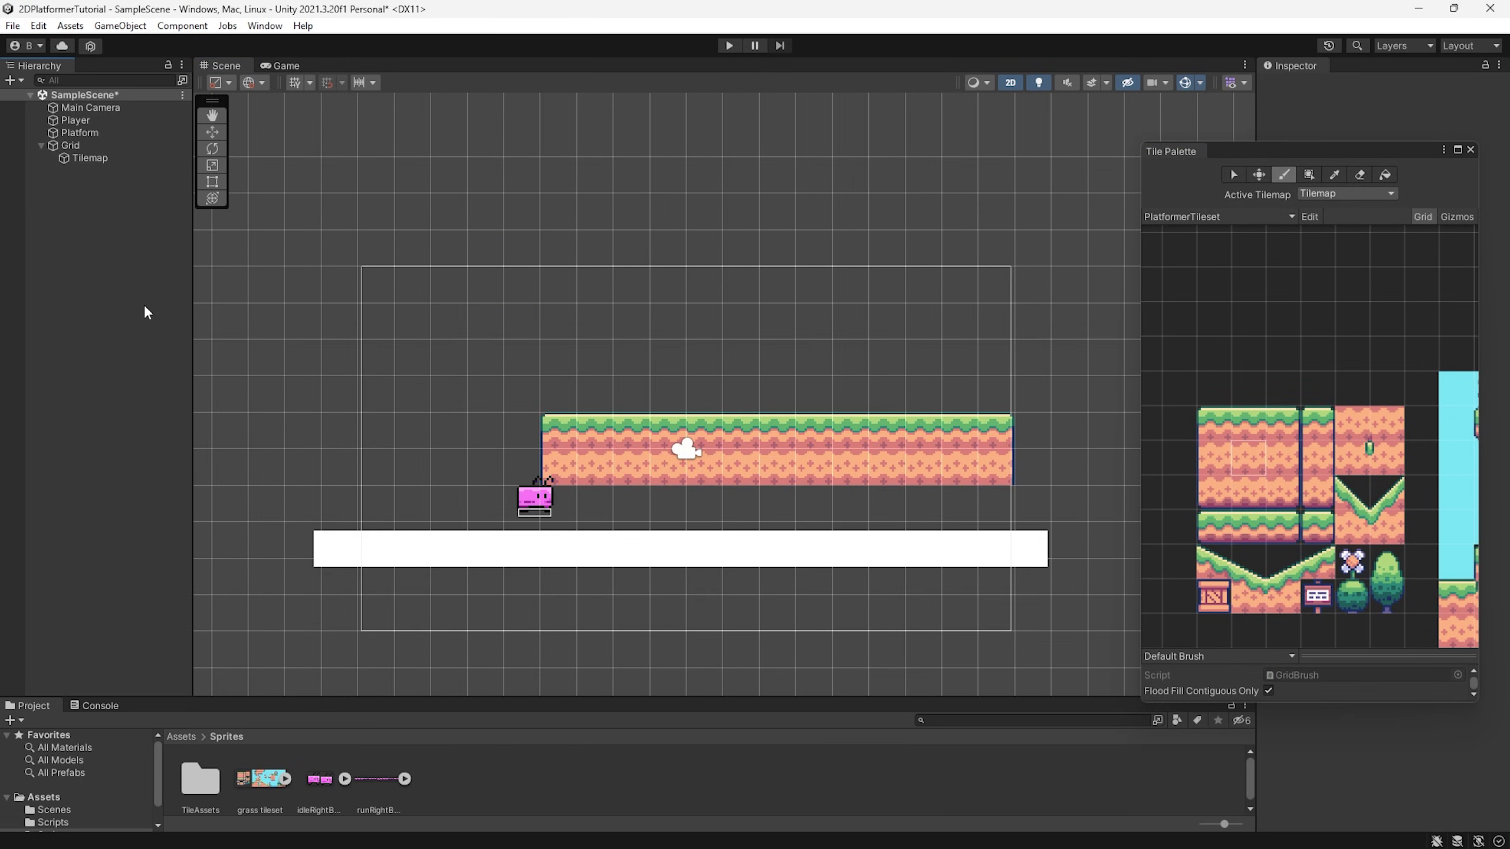
Step: Delete the white Platform object and widen the Tile Palette
left_click(99, 129)
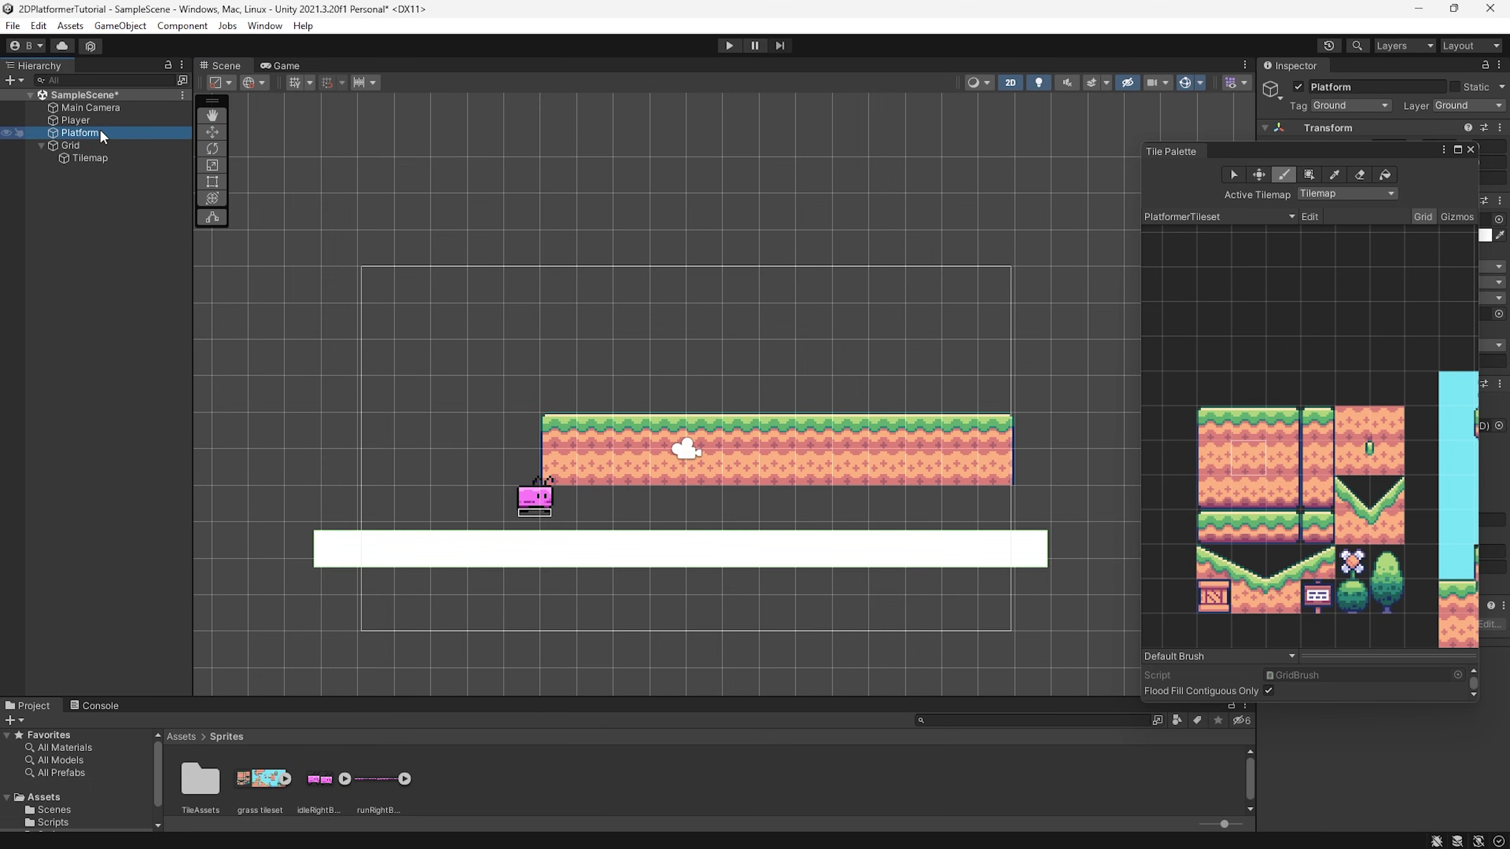
key("Delete")
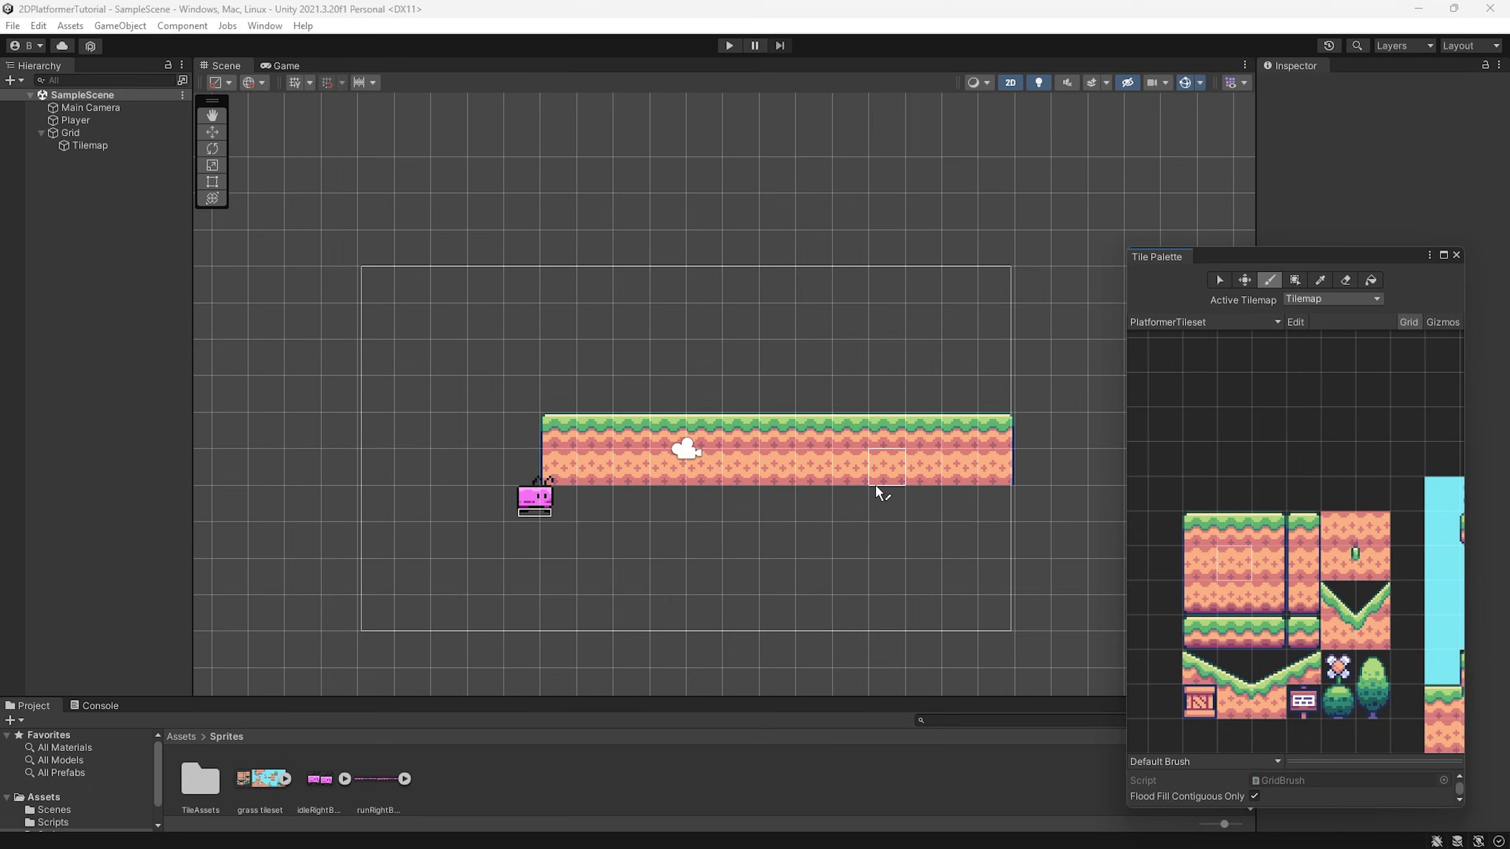
left_click_drag(1126, 529, 967, 529)
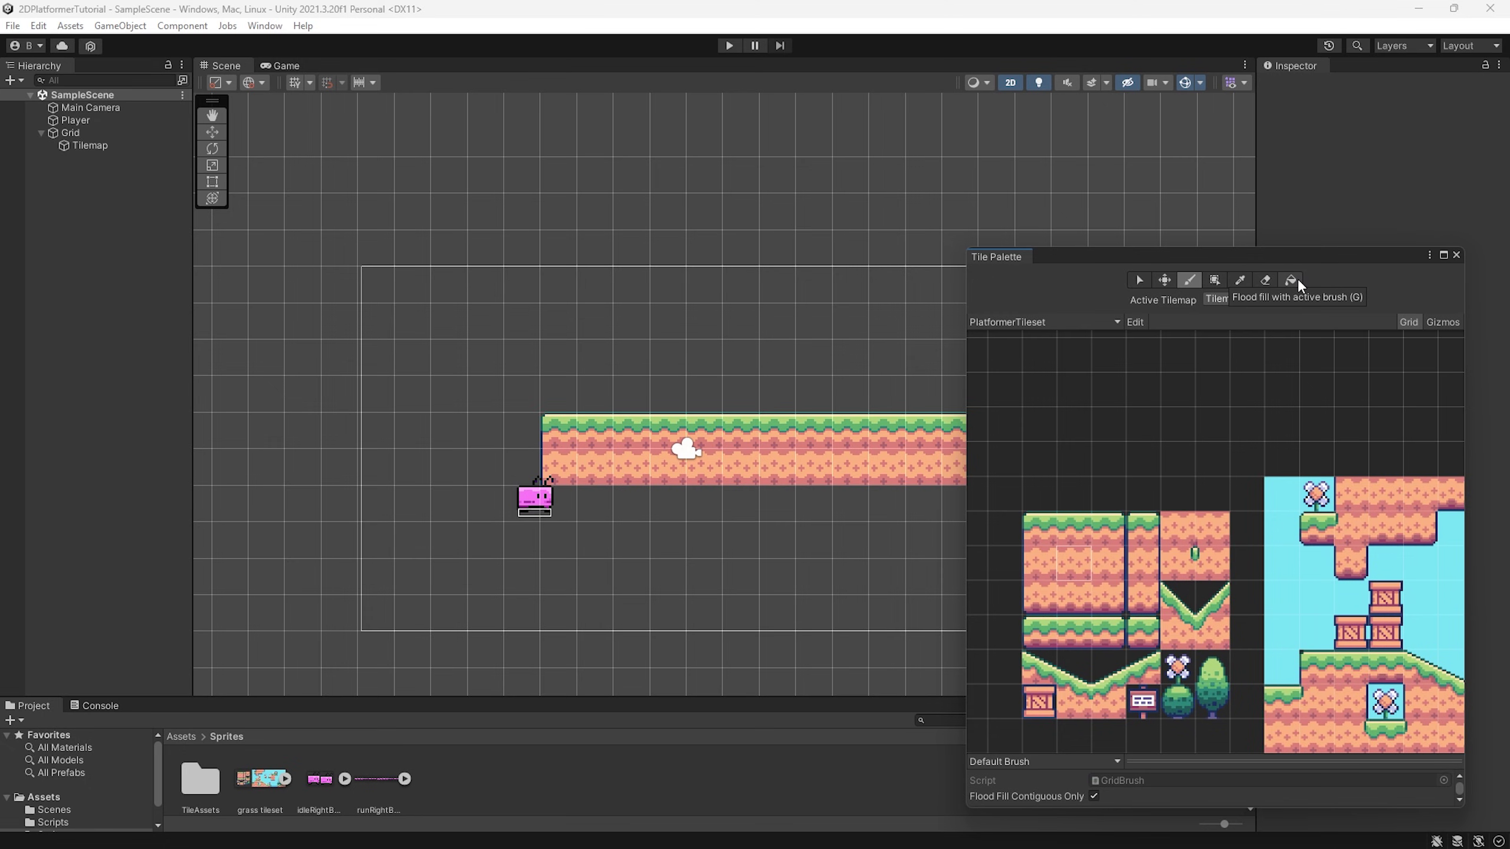
Step: Erase a 5×4 tile block at the platform's right end and one top grass tile
left_click(1140, 280)
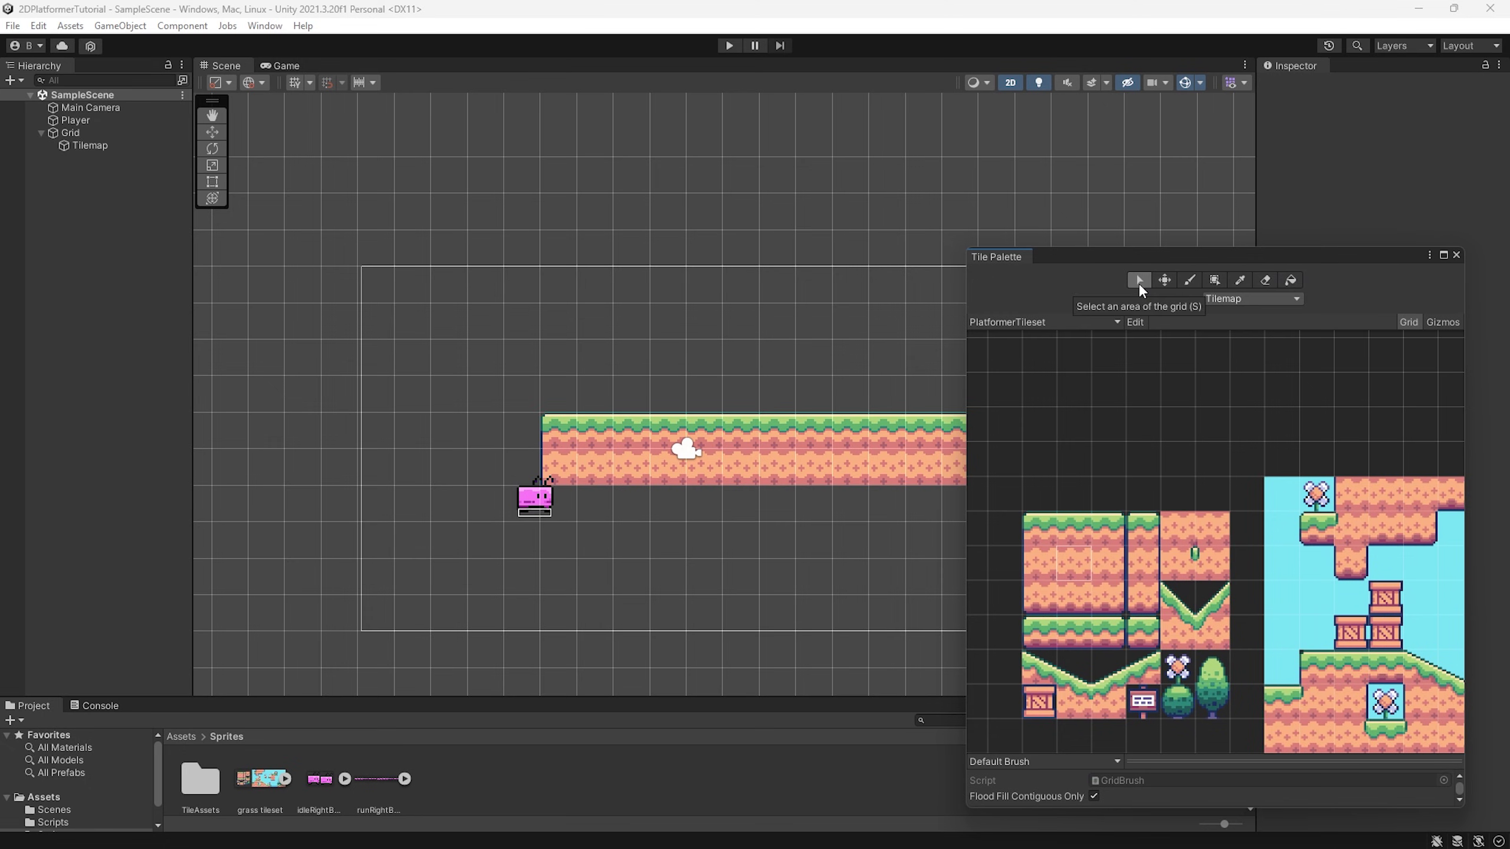
left_click(850, 539)
middle_click_drag(648, 393, 486, 396)
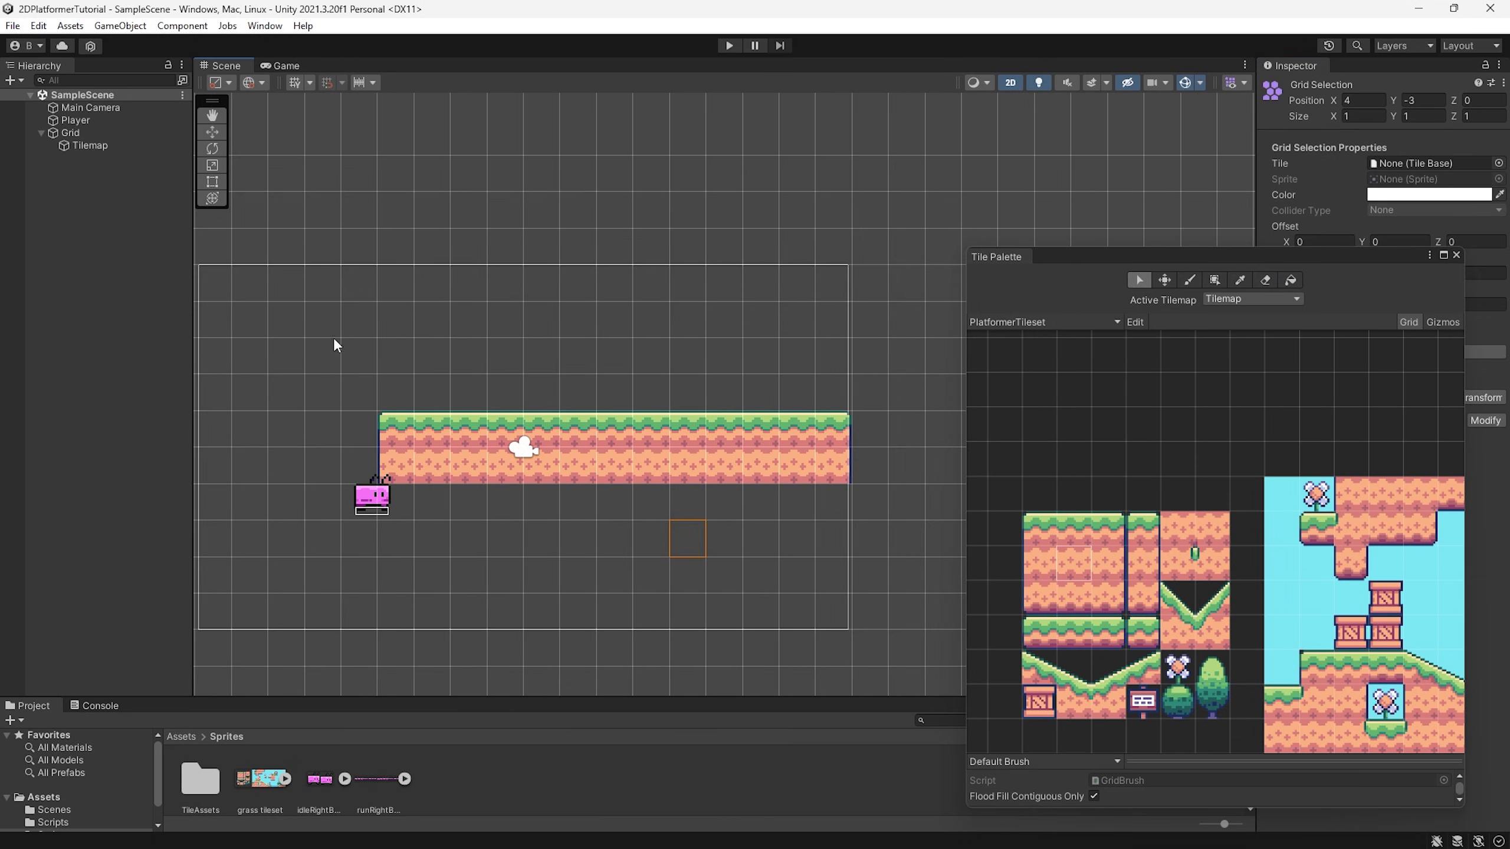
left_click_drag(333, 338, 865, 568)
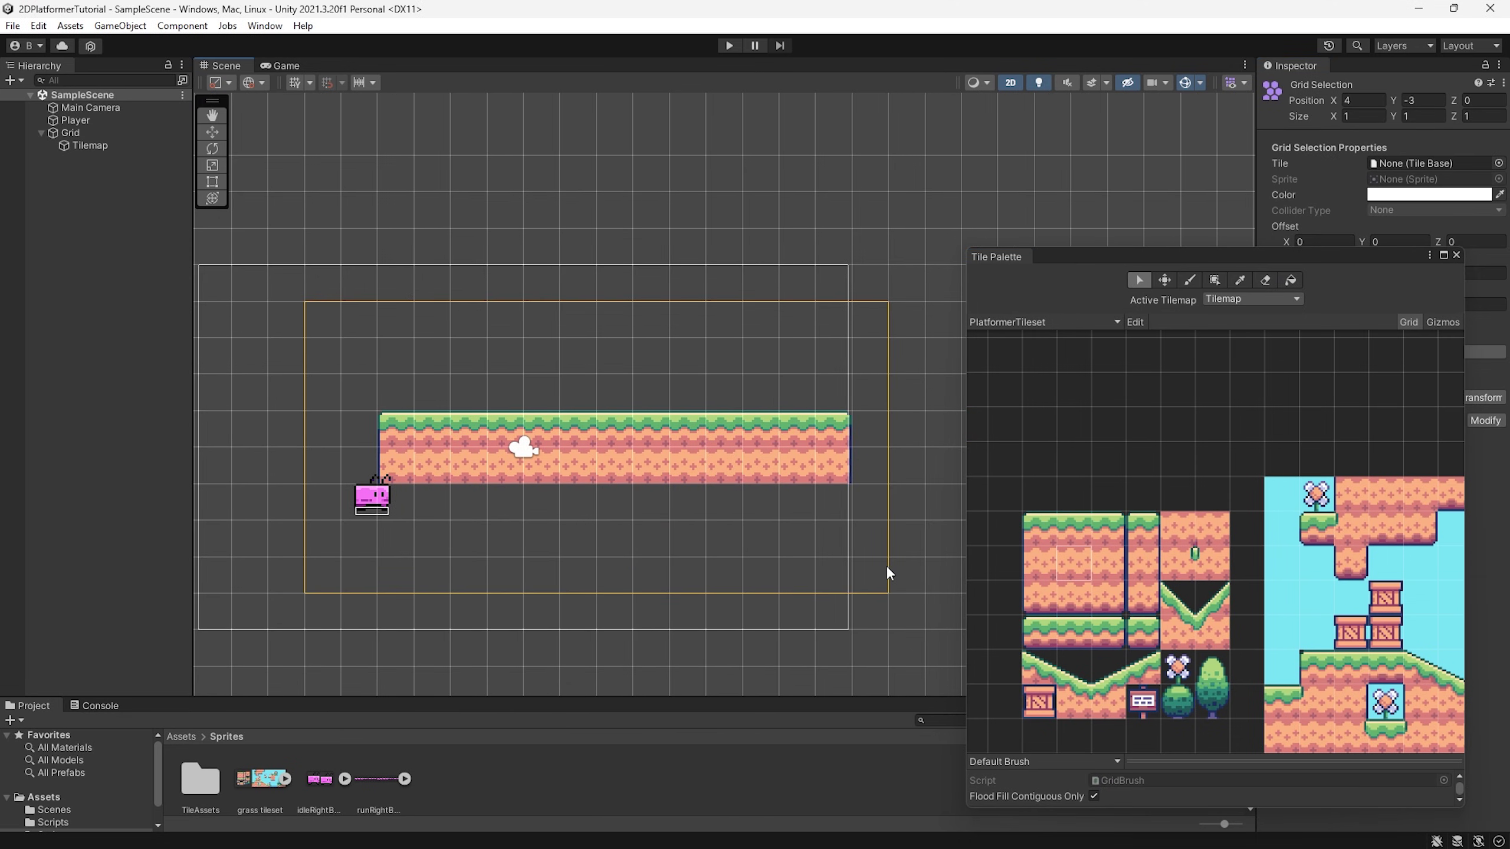
left_click_drag(833, 393, 691, 514)
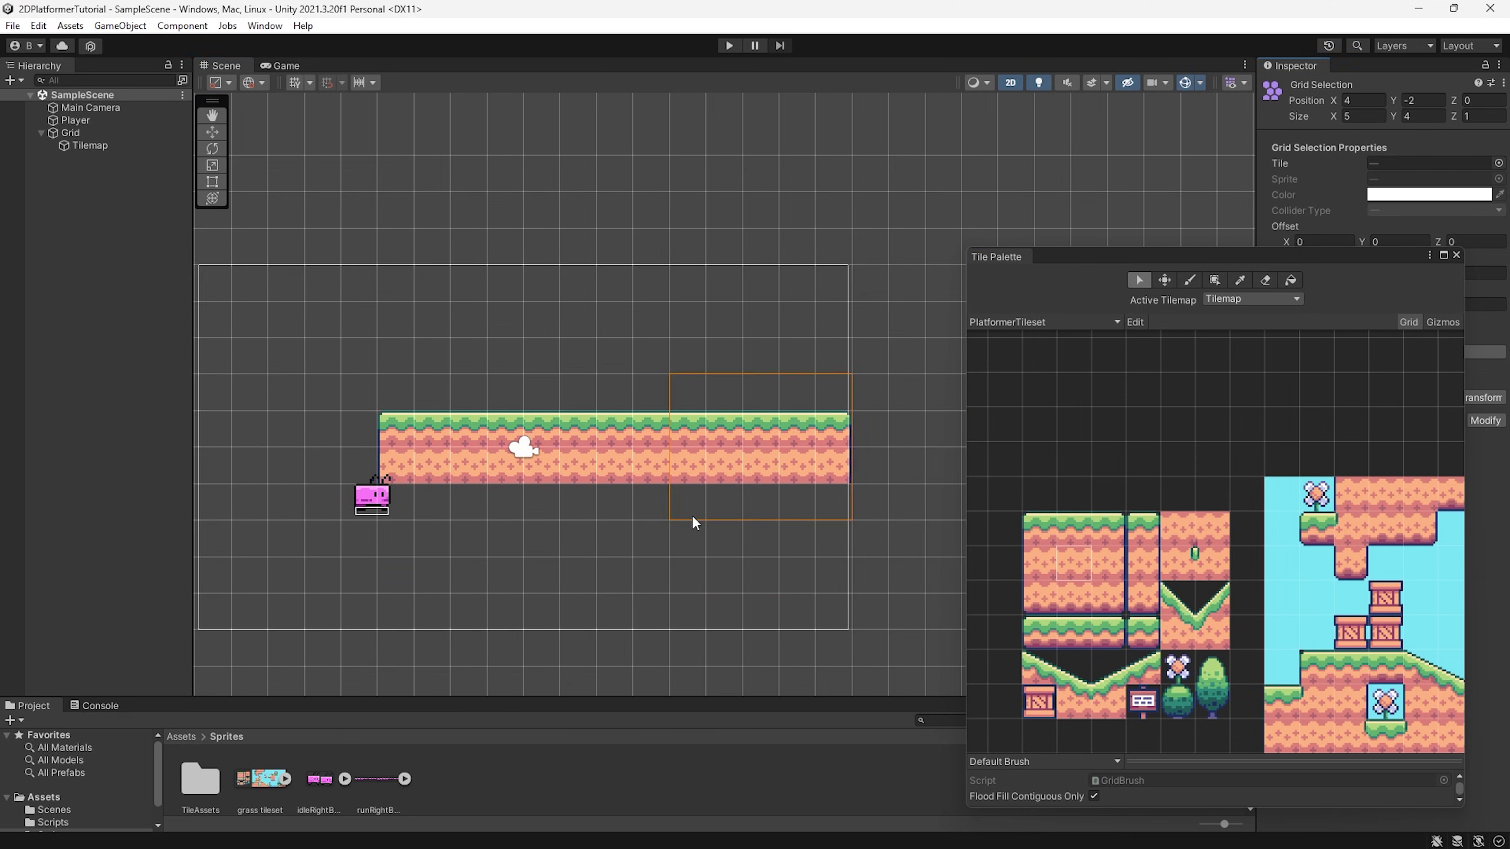
key("Delete")
left_click(573, 428)
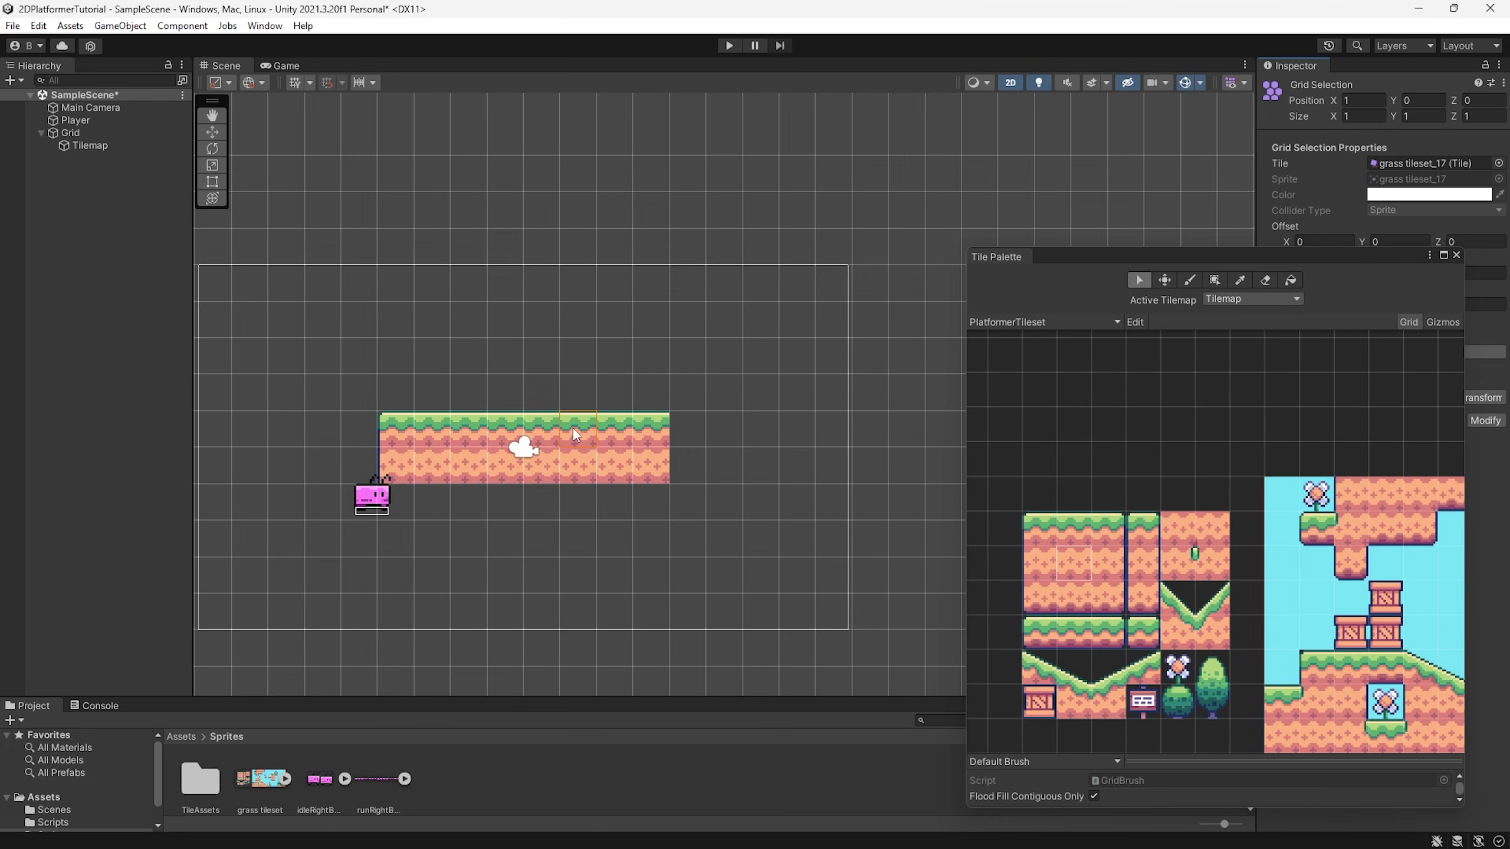
key("Delete")
Step: Move the 2×2 block at the platform's left end down and to the left
left_click(760, 393)
scroll(700, 470, "up", 2)
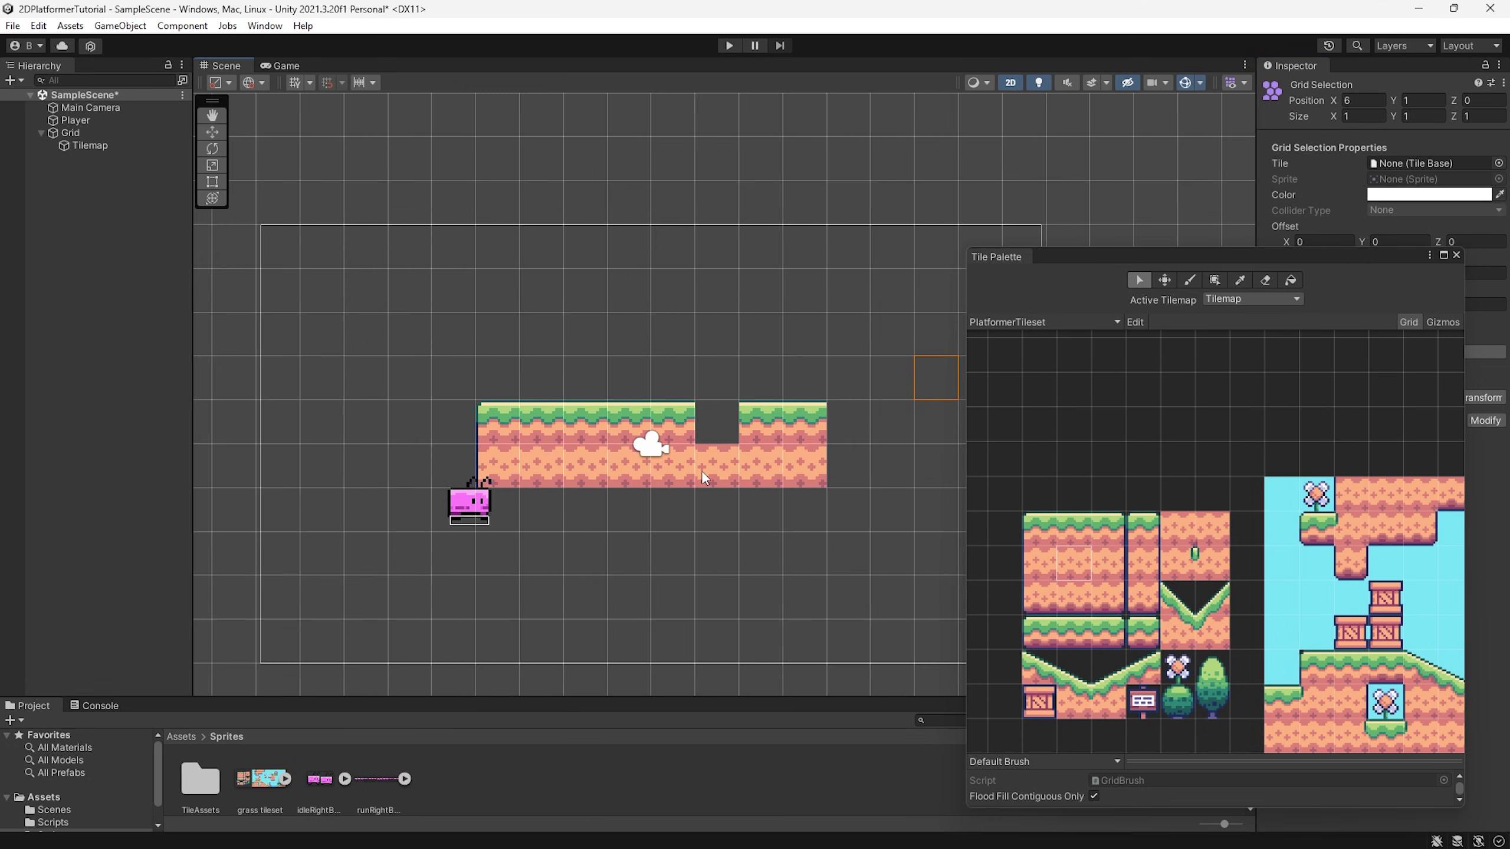
left_click_drag(491, 415, 536, 452)
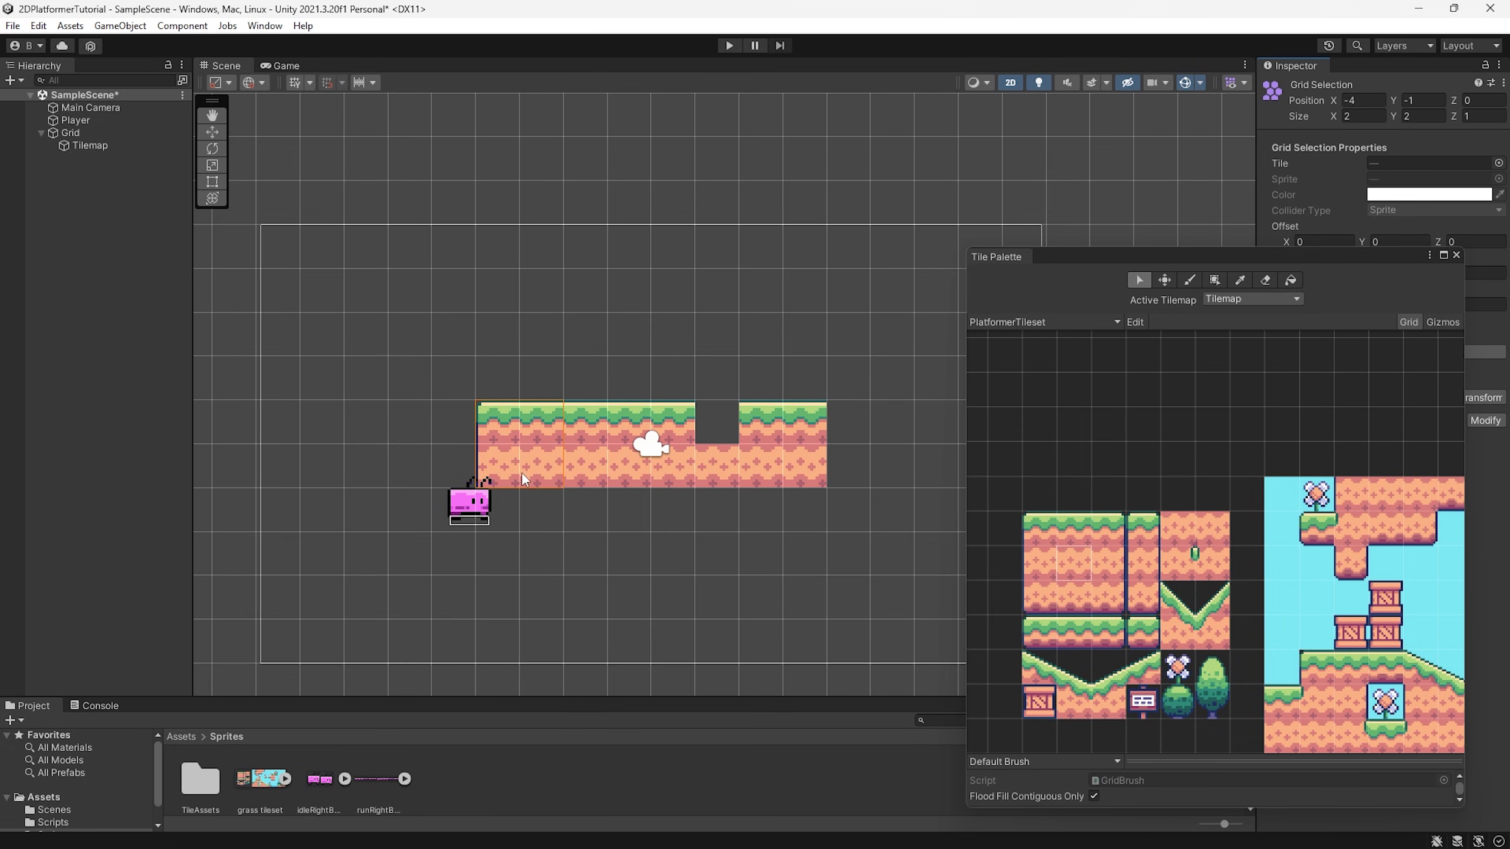
left_click(1163, 279)
scroll(540, 451, "down", 1)
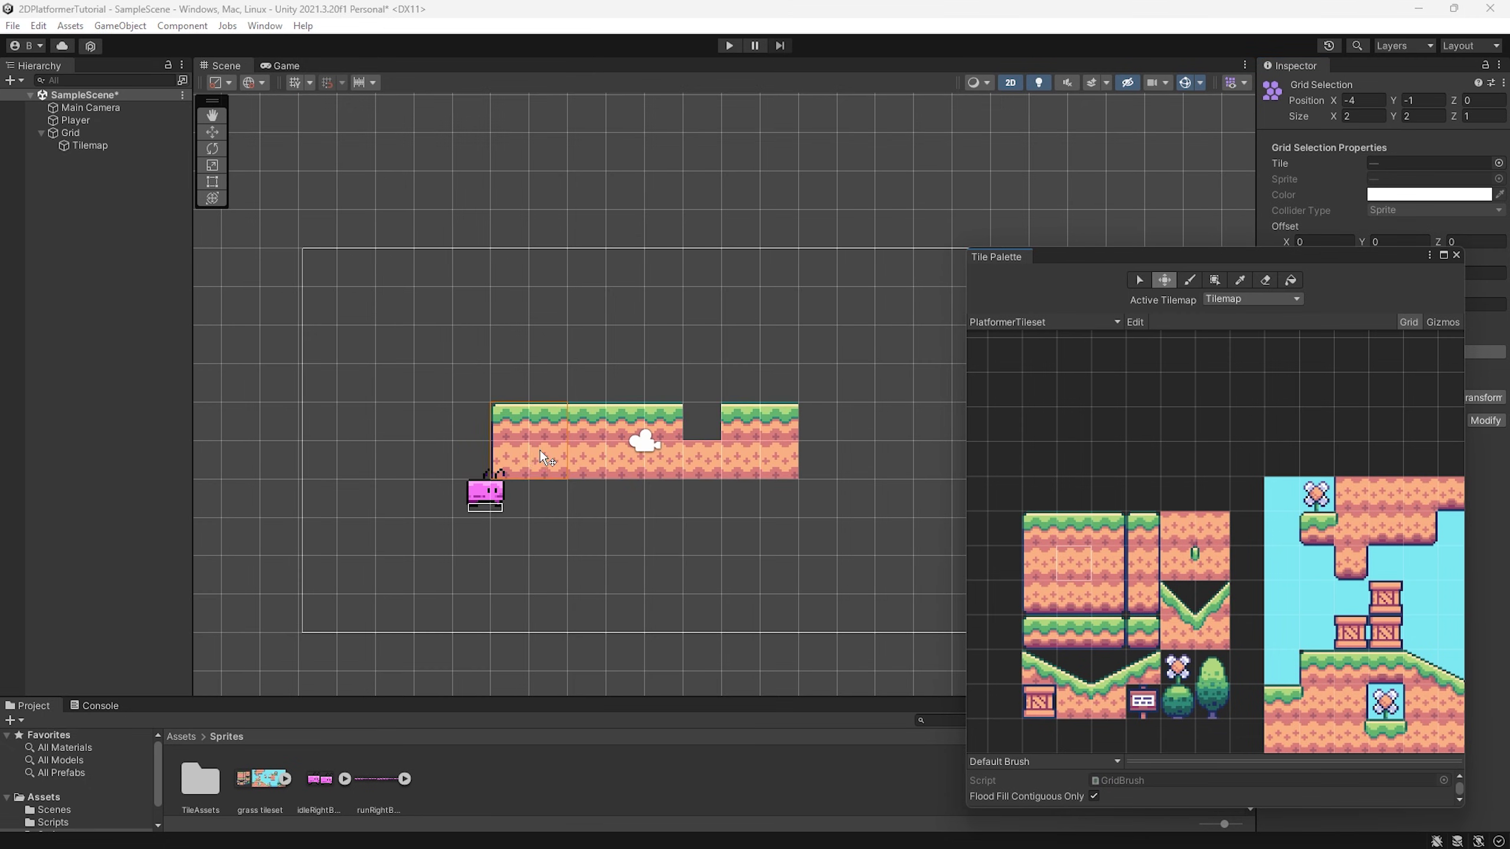
left_click_drag(540, 450, 359, 562)
Step: Move a 3×2 block of the upper platform onto the lower-left platform
key("s")
middle_click_drag(357, 590, 327, 515)
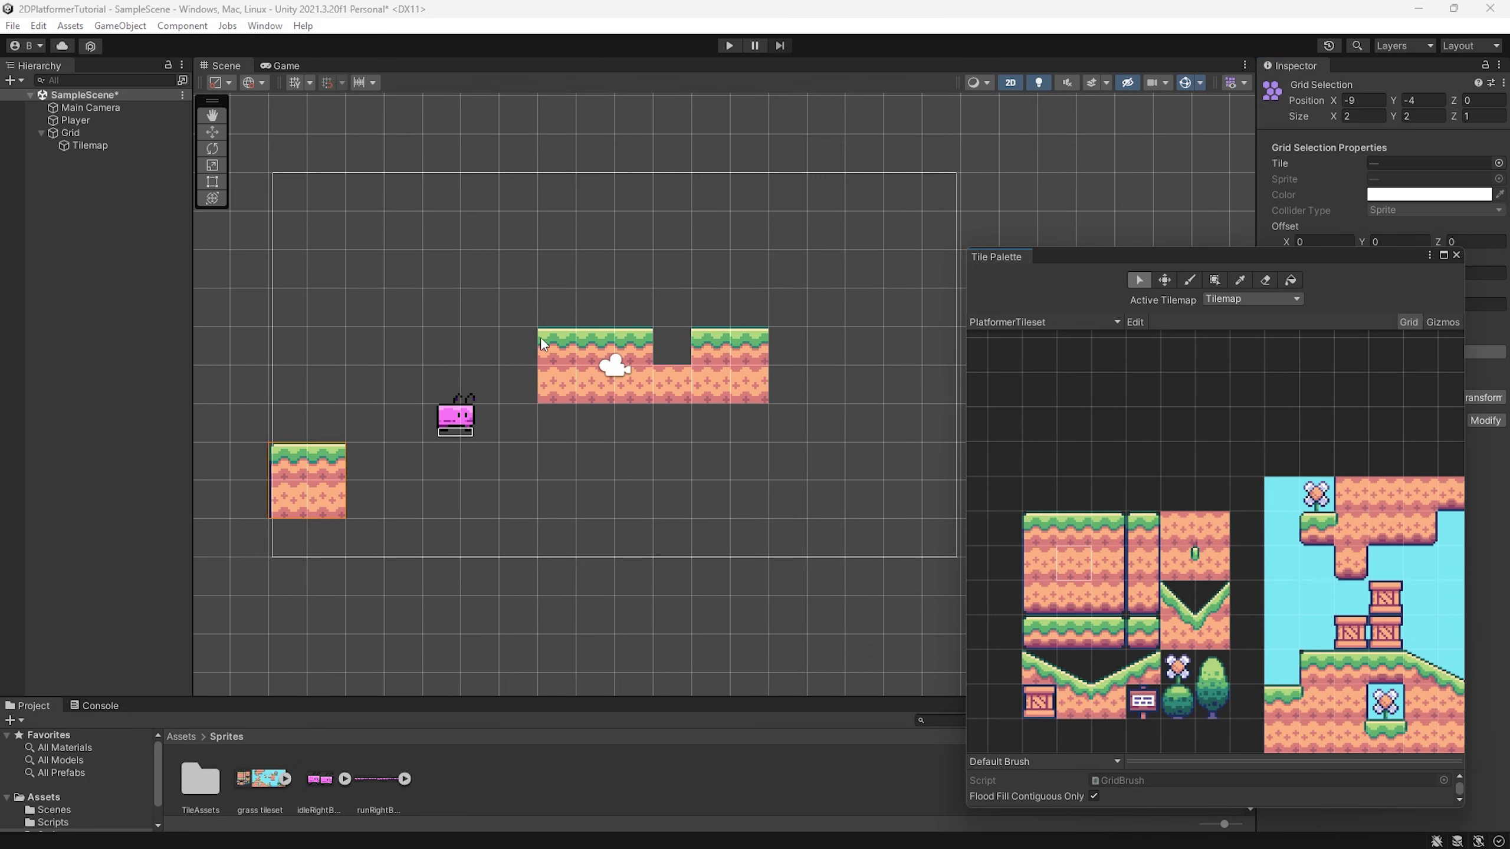
left_click_drag(540, 338, 630, 380)
key("m")
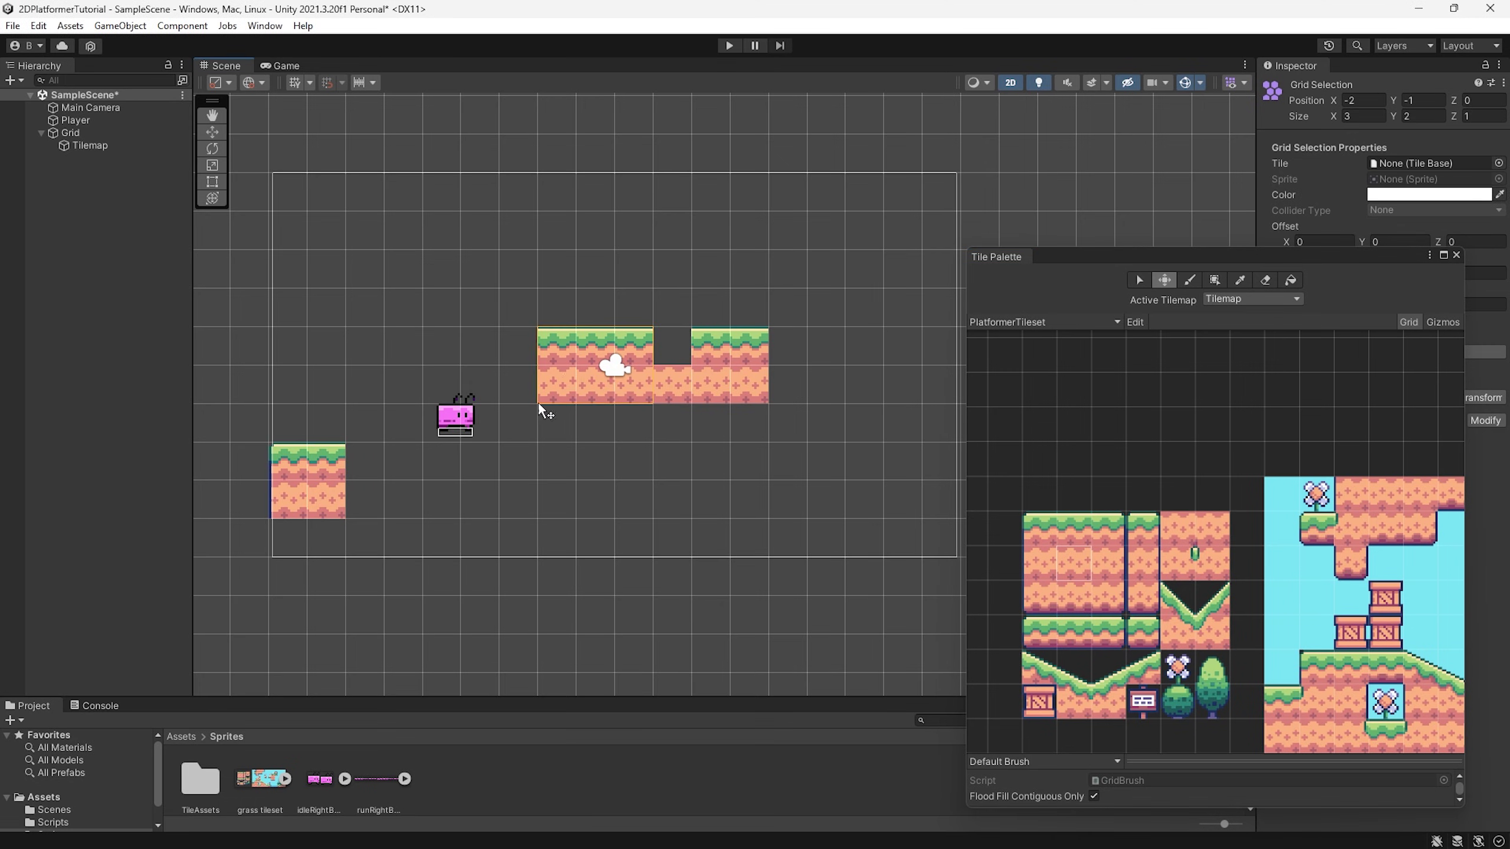
left_click_drag(540, 406, 367, 510)
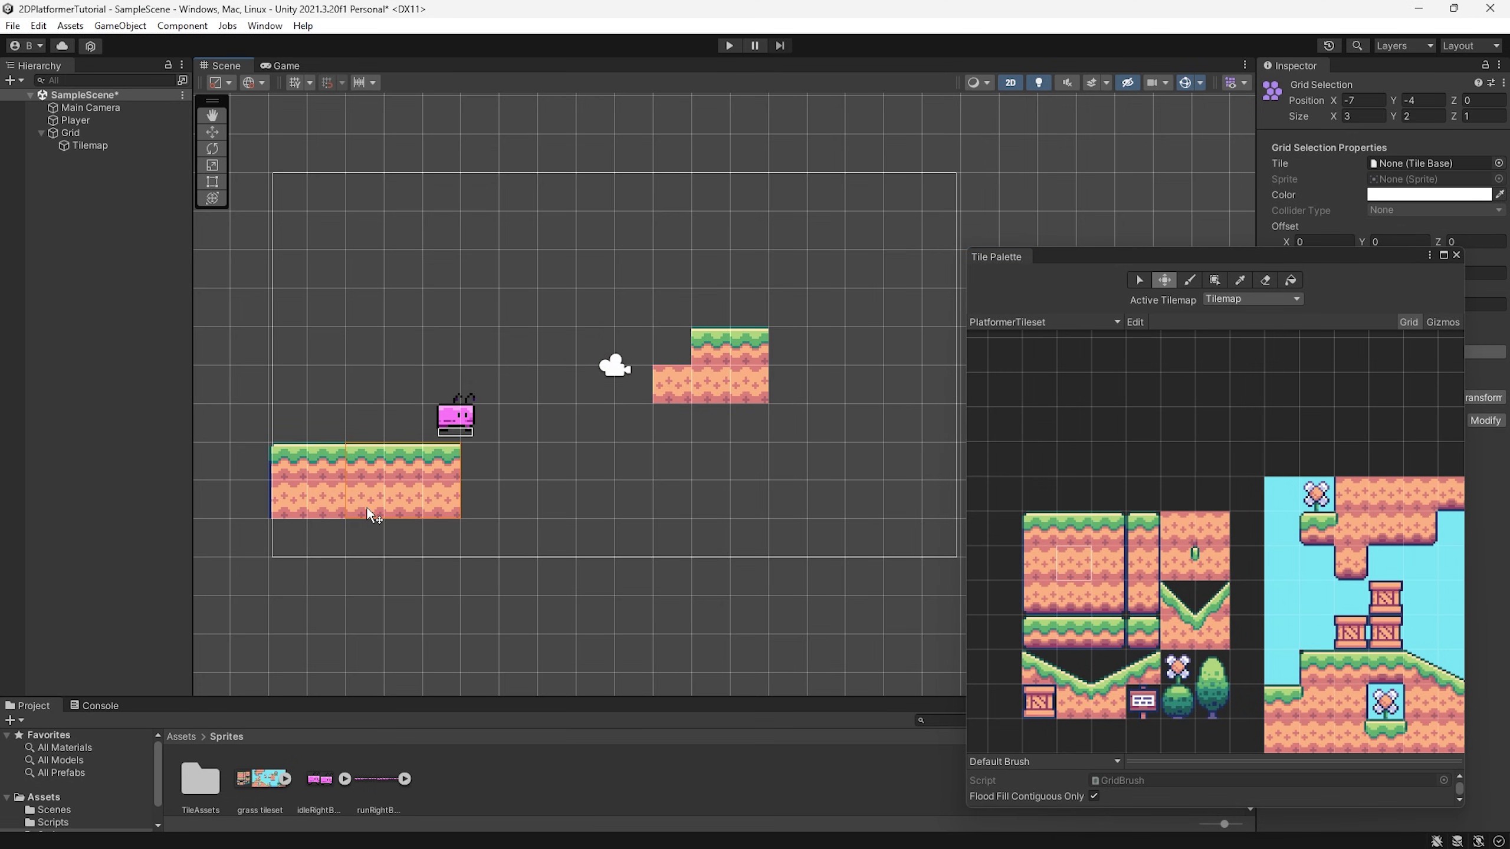
Step: Paint thin grass platform tiles across the middle of the level
key("b")
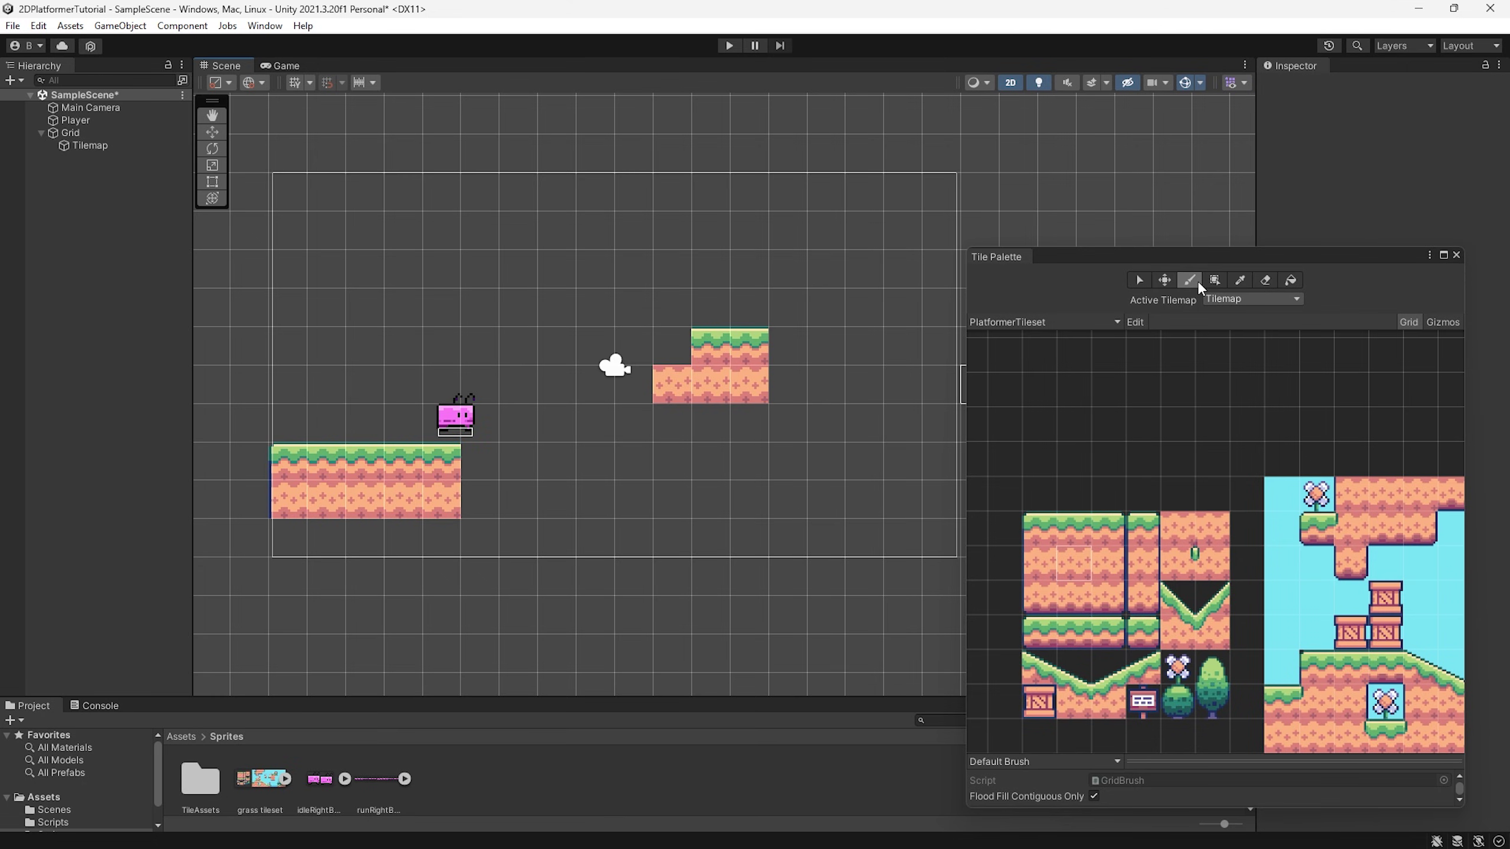
left_click(1077, 638)
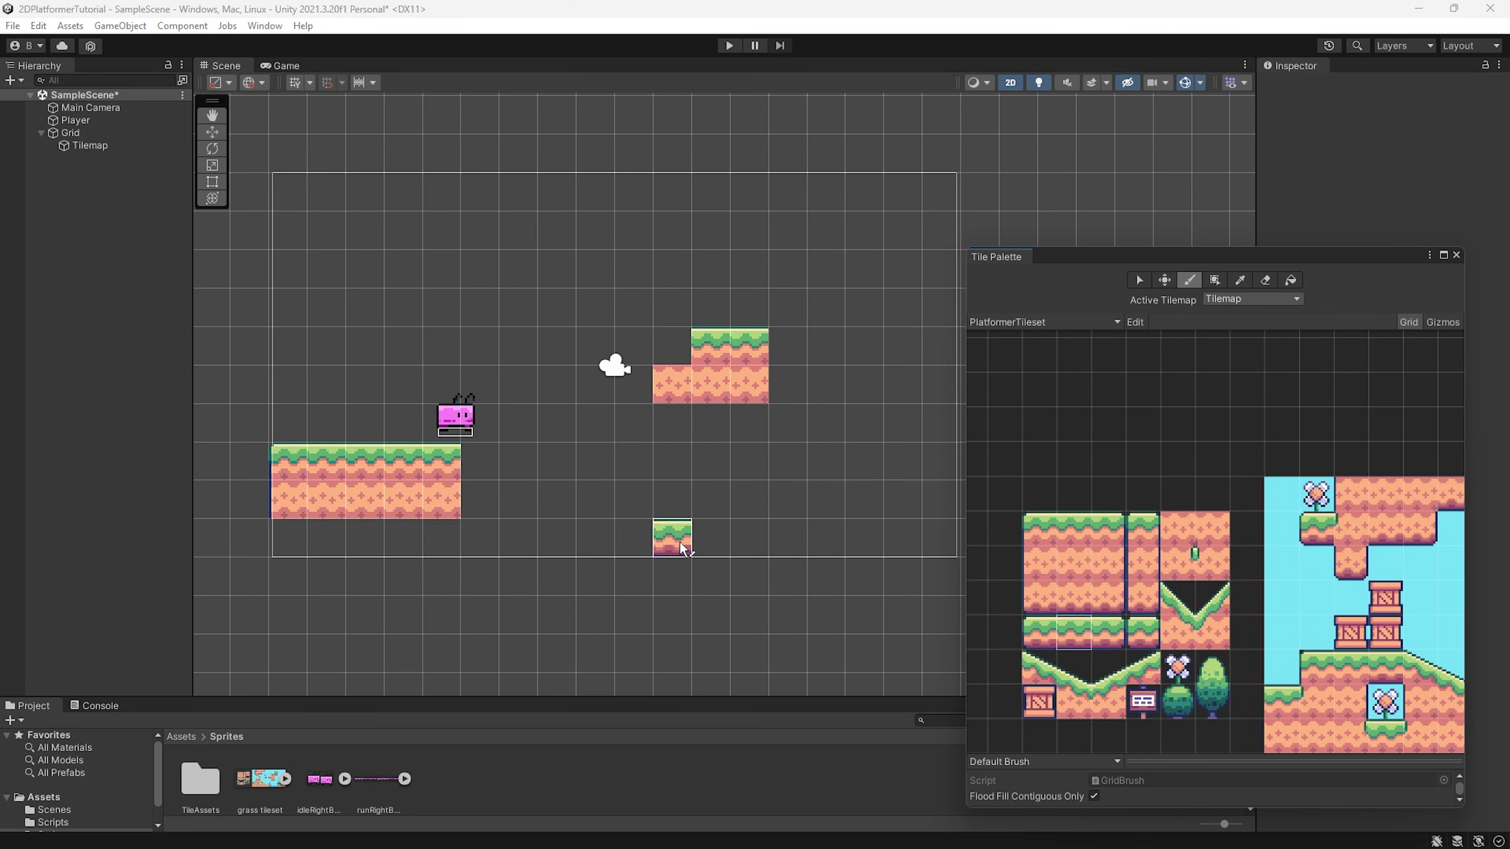
mouse_move(632, 500)
left_mouse_down()
mouse_move(883, 512)
mouse_move(753, 475)
mouse_move(417, 298)
mouse_move(475, 476)
left_mouse_up()
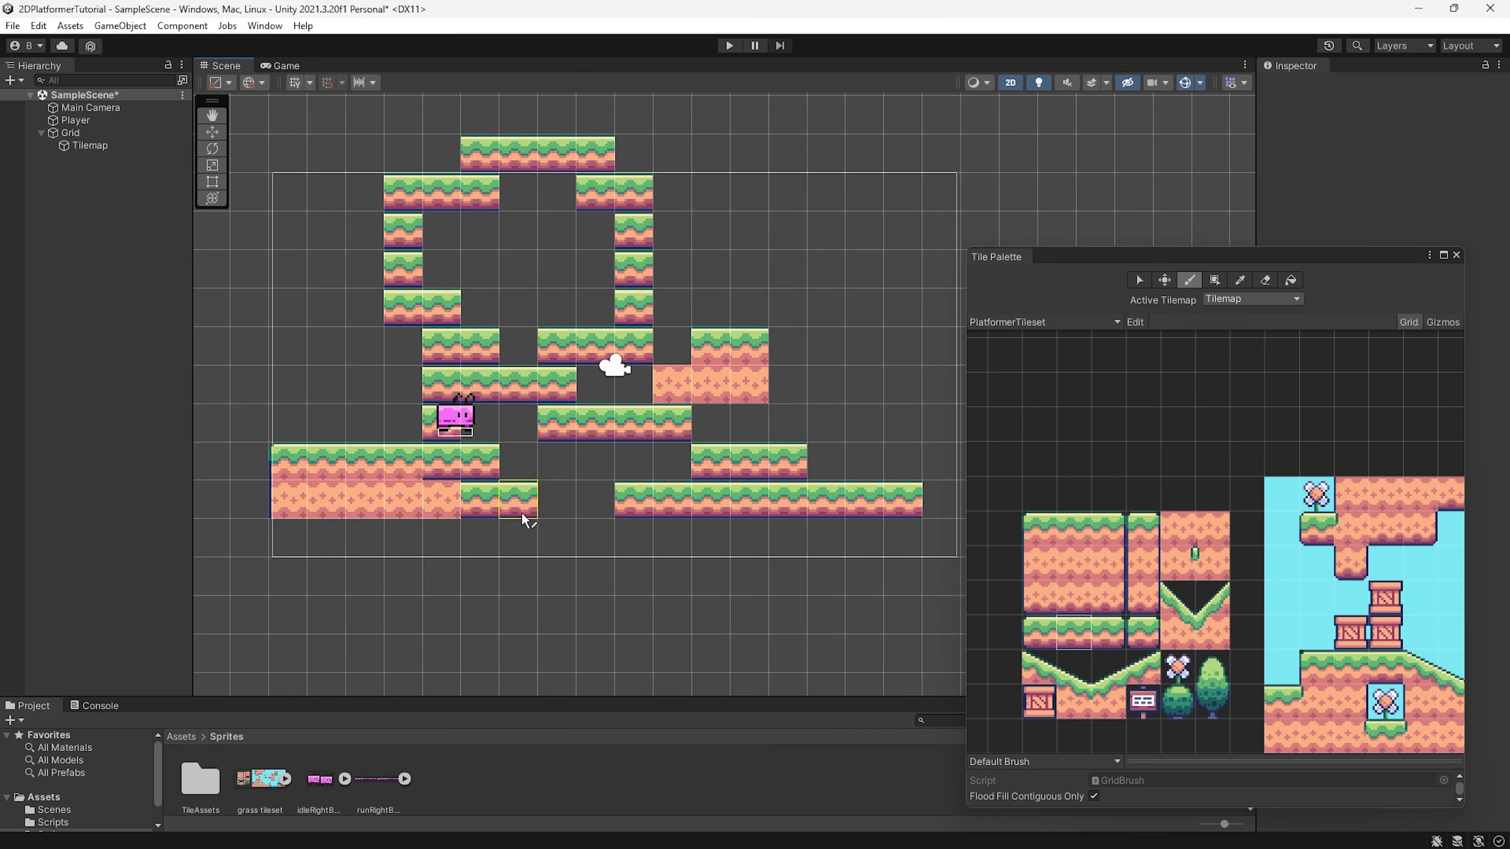
middle_click_drag(655, 357, 606, 386)
left_click(886, 493)
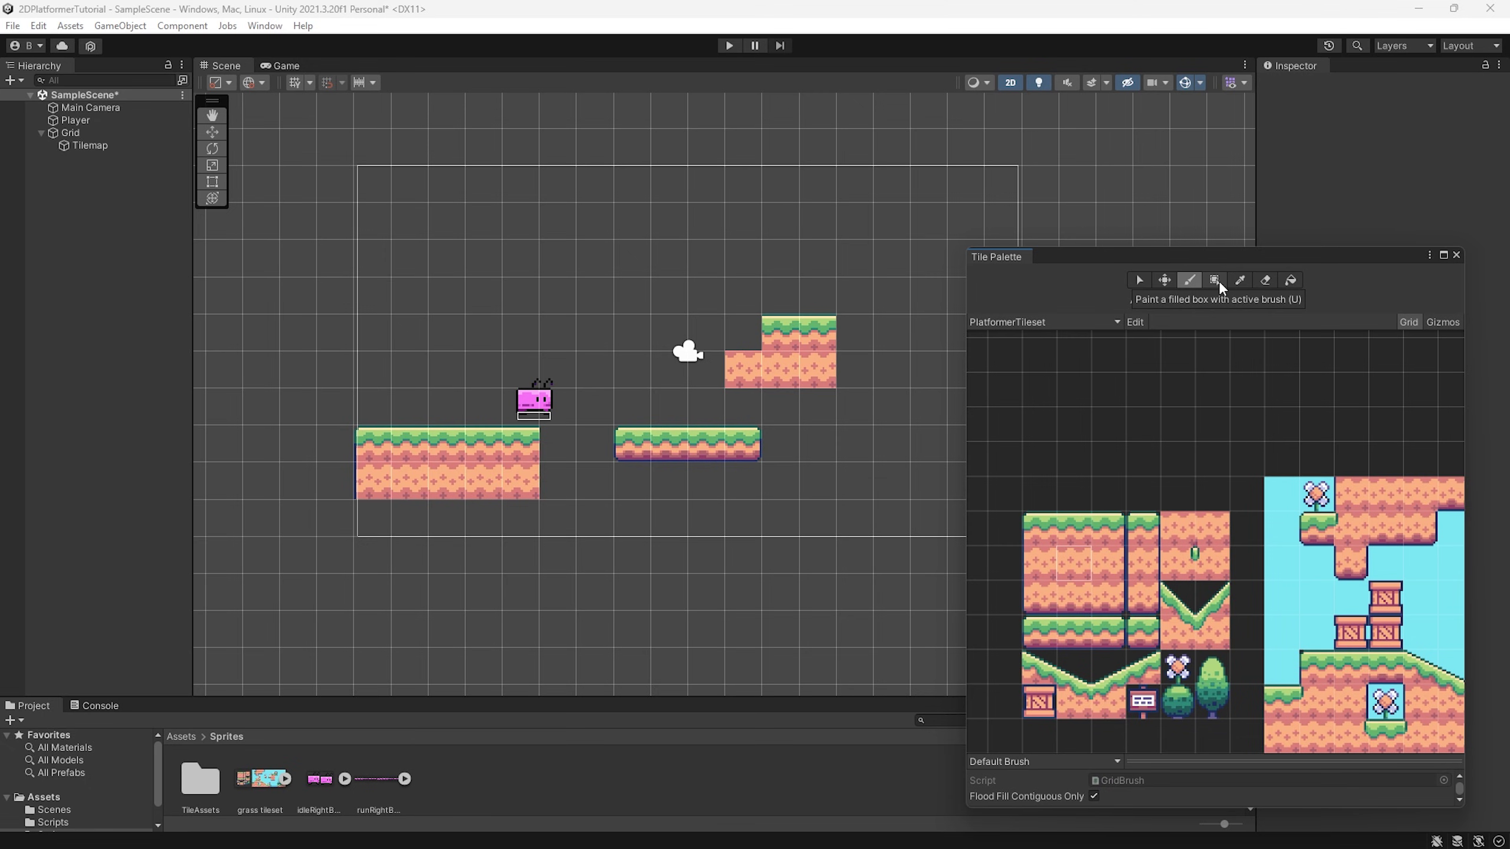
Step: Box-fill a dirt block at upper left, undoing an oversized first fill
left_click(1218, 280)
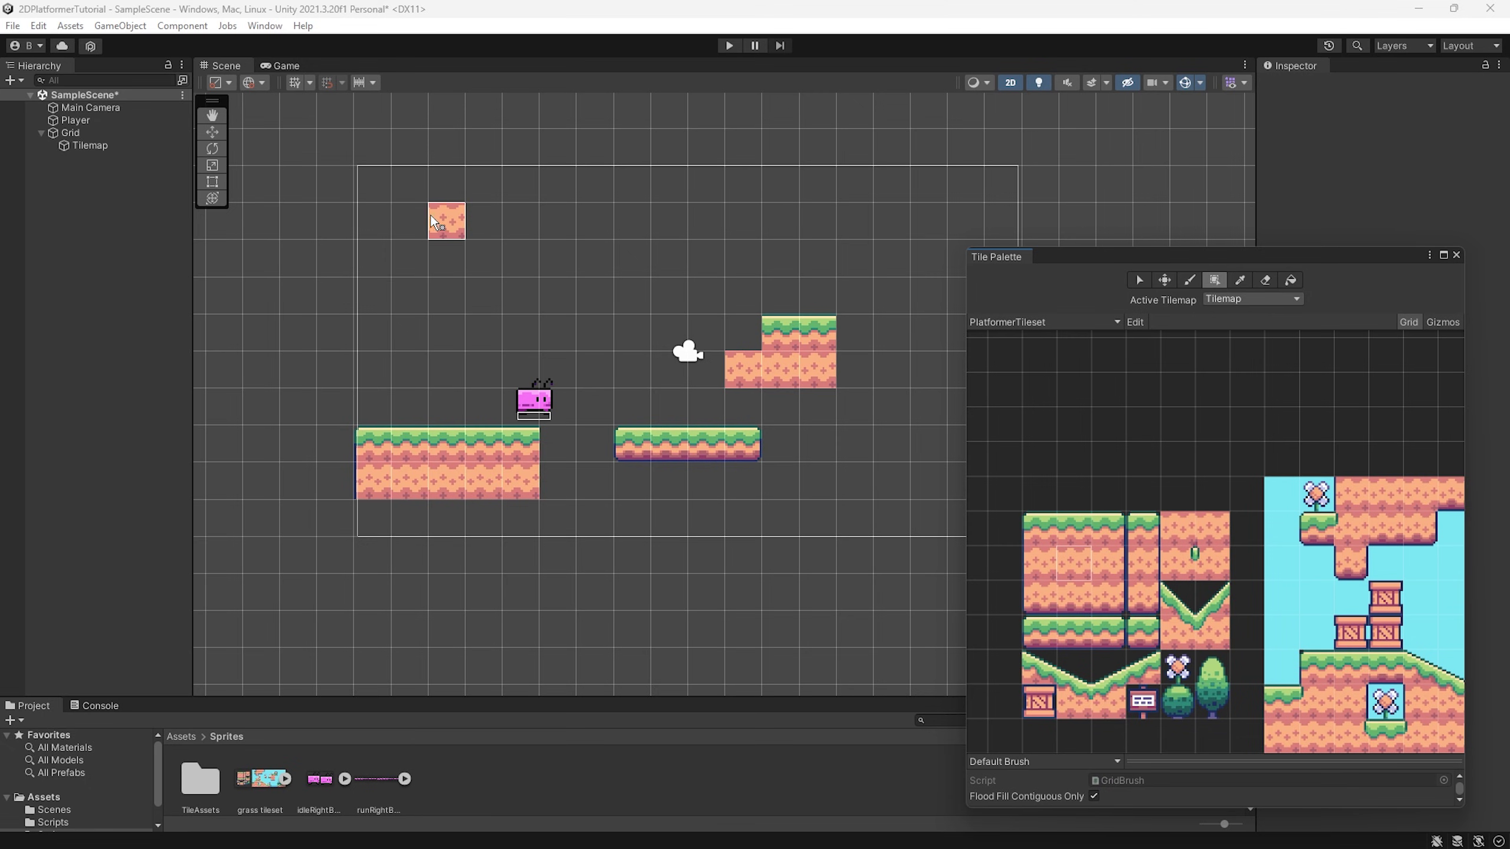
left_click_drag(431, 215, 904, 534)
key("ctrl+z")
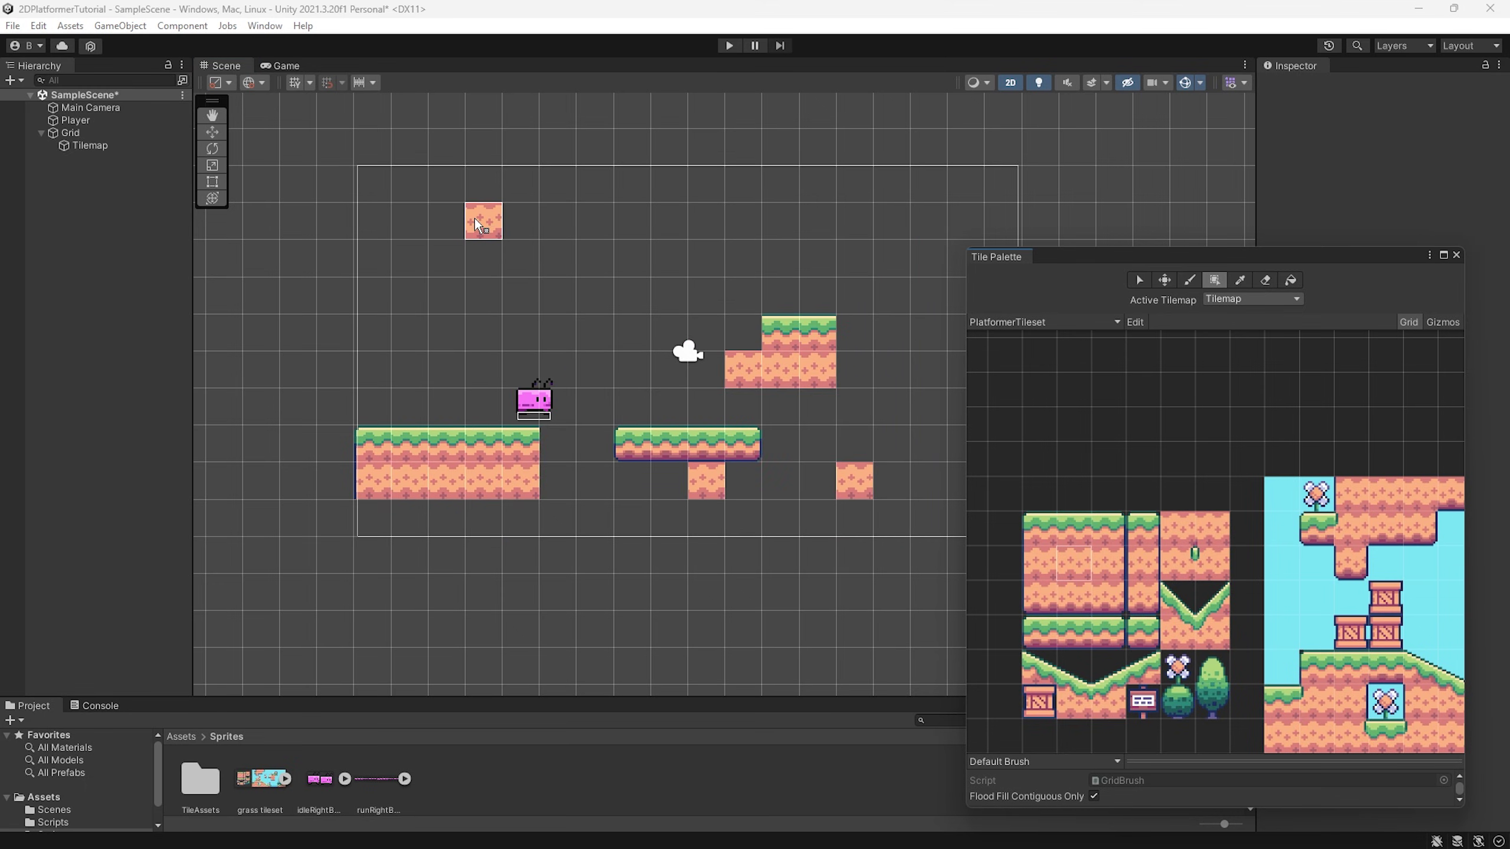
left_click_drag(475, 223, 649, 342)
scroll(713, 485, "up", 1)
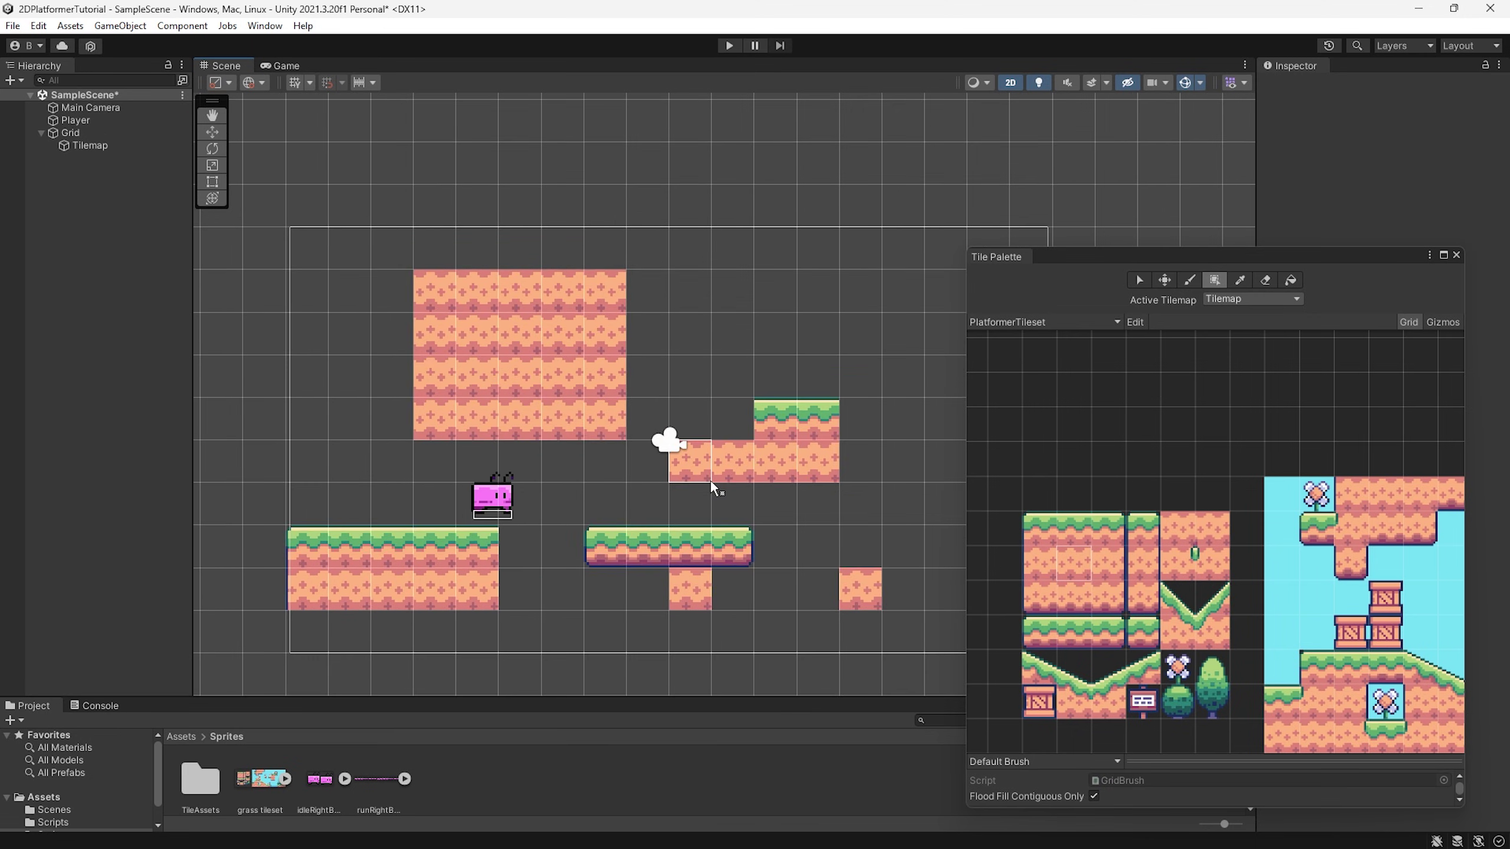
Step: Sample the grass tile from the platform with the Pick tool
scroll(713, 488, "down", 1)
left_click(1189, 279)
left_click(1241, 281)
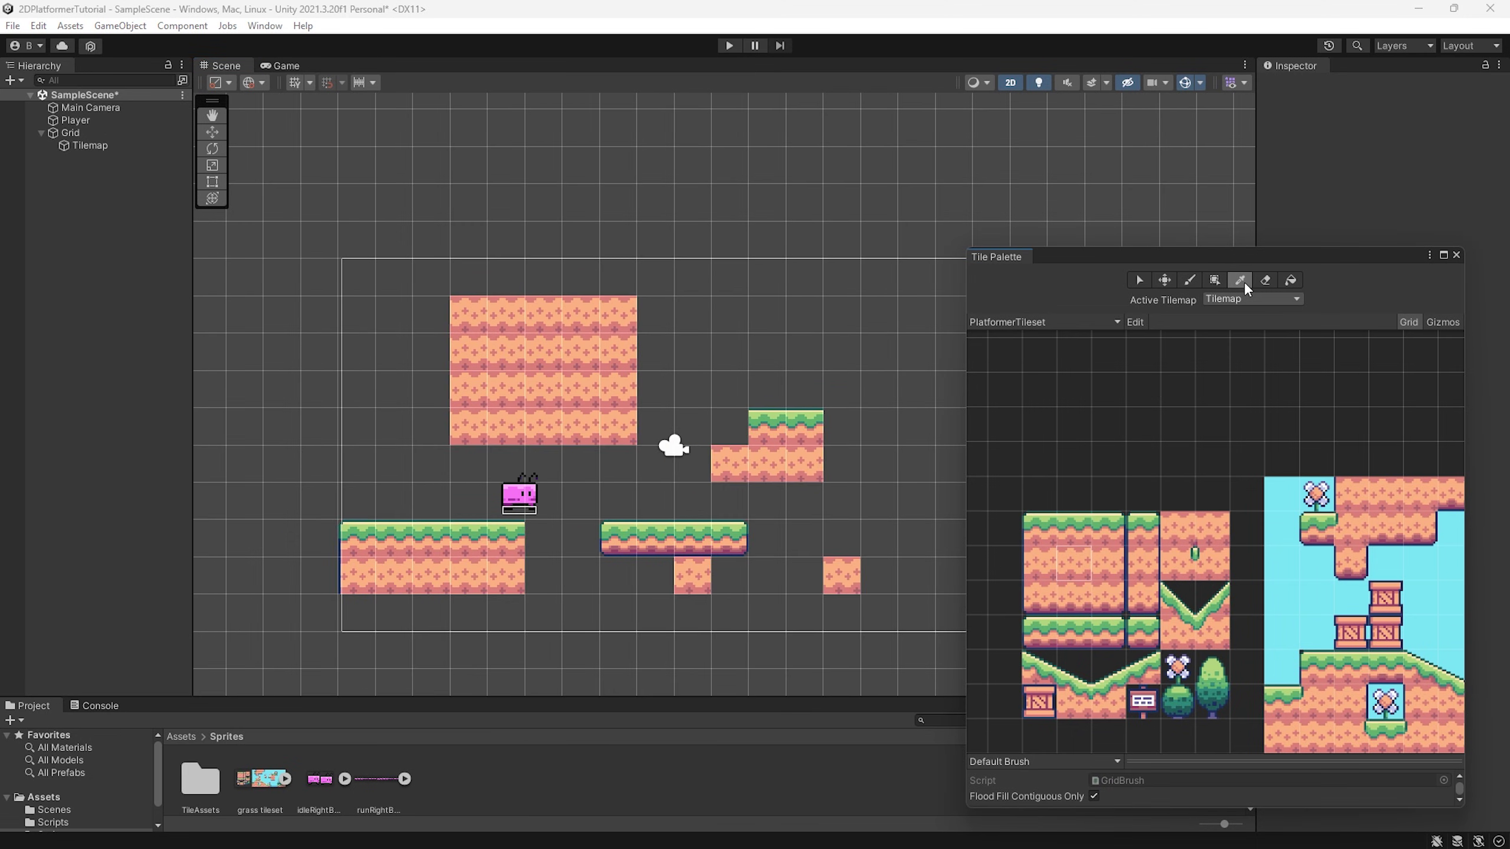
scroll(590, 416, "up", 2)
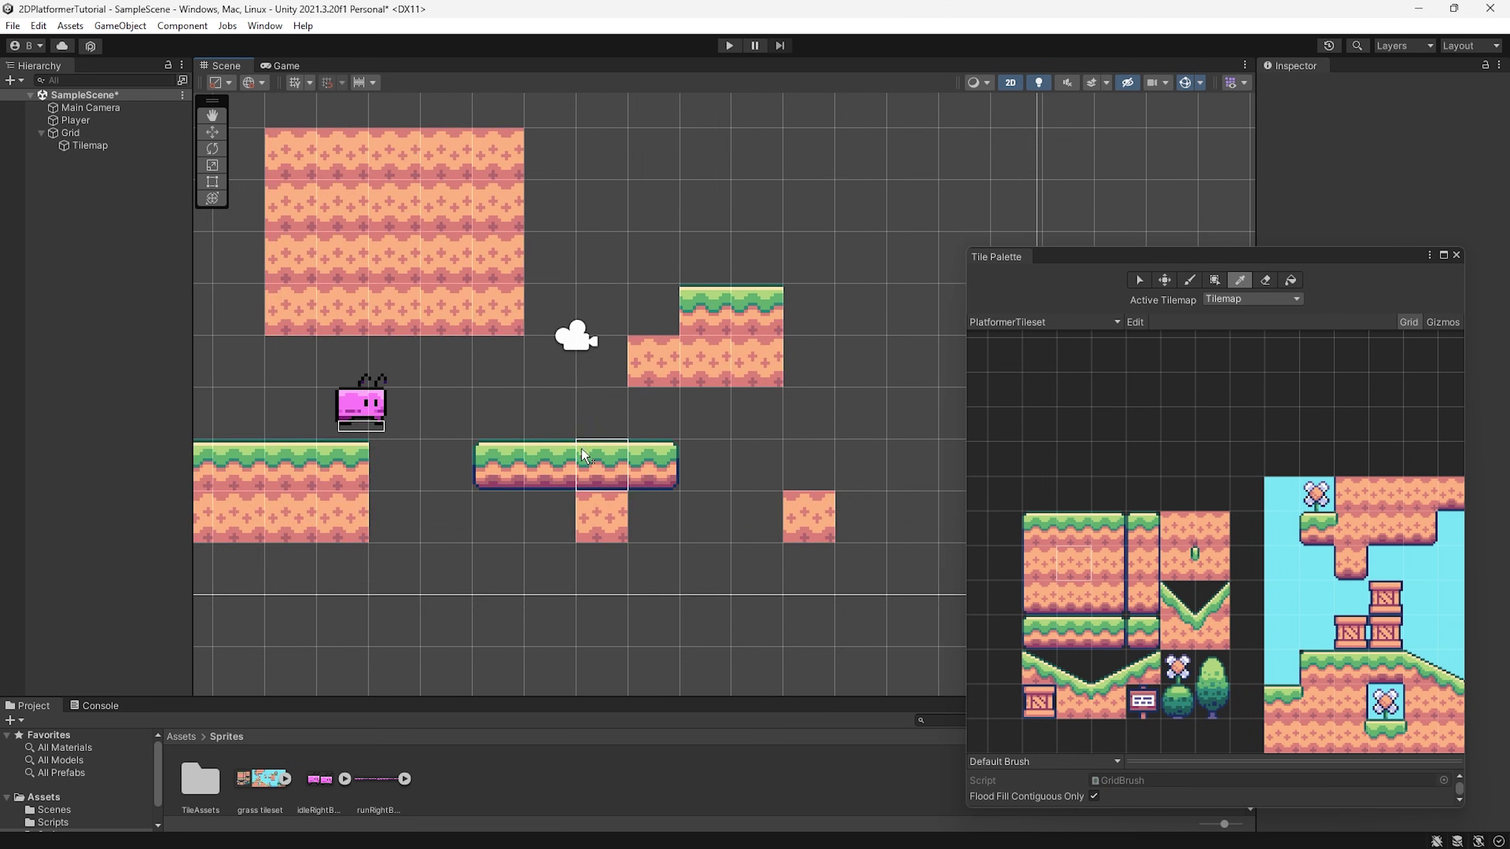
left_click(683, 501)
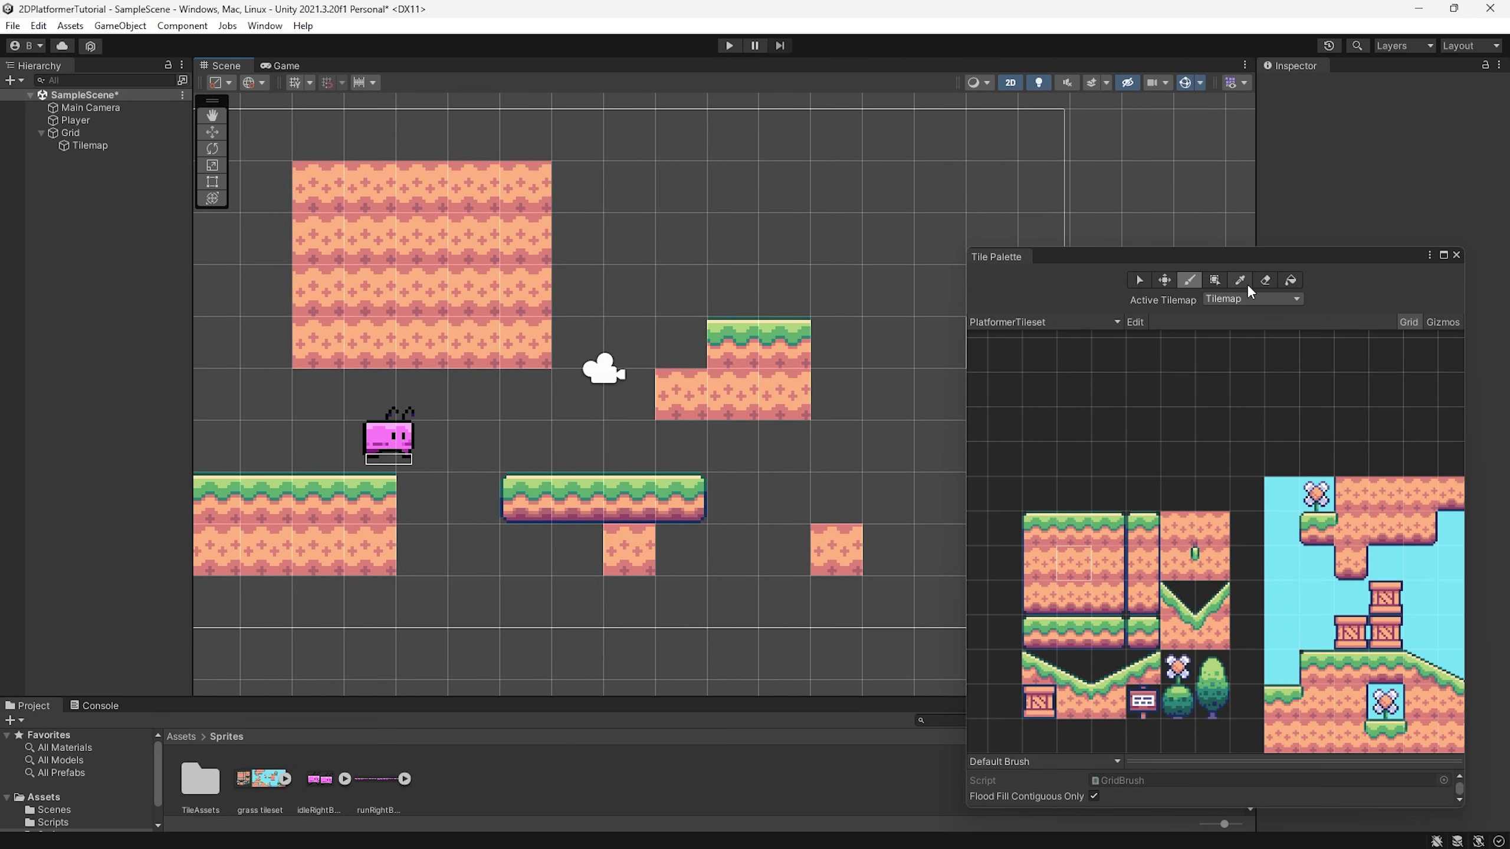
Step: Erase the top tile and a diagonal path of tiles with the Eraser
key("d")
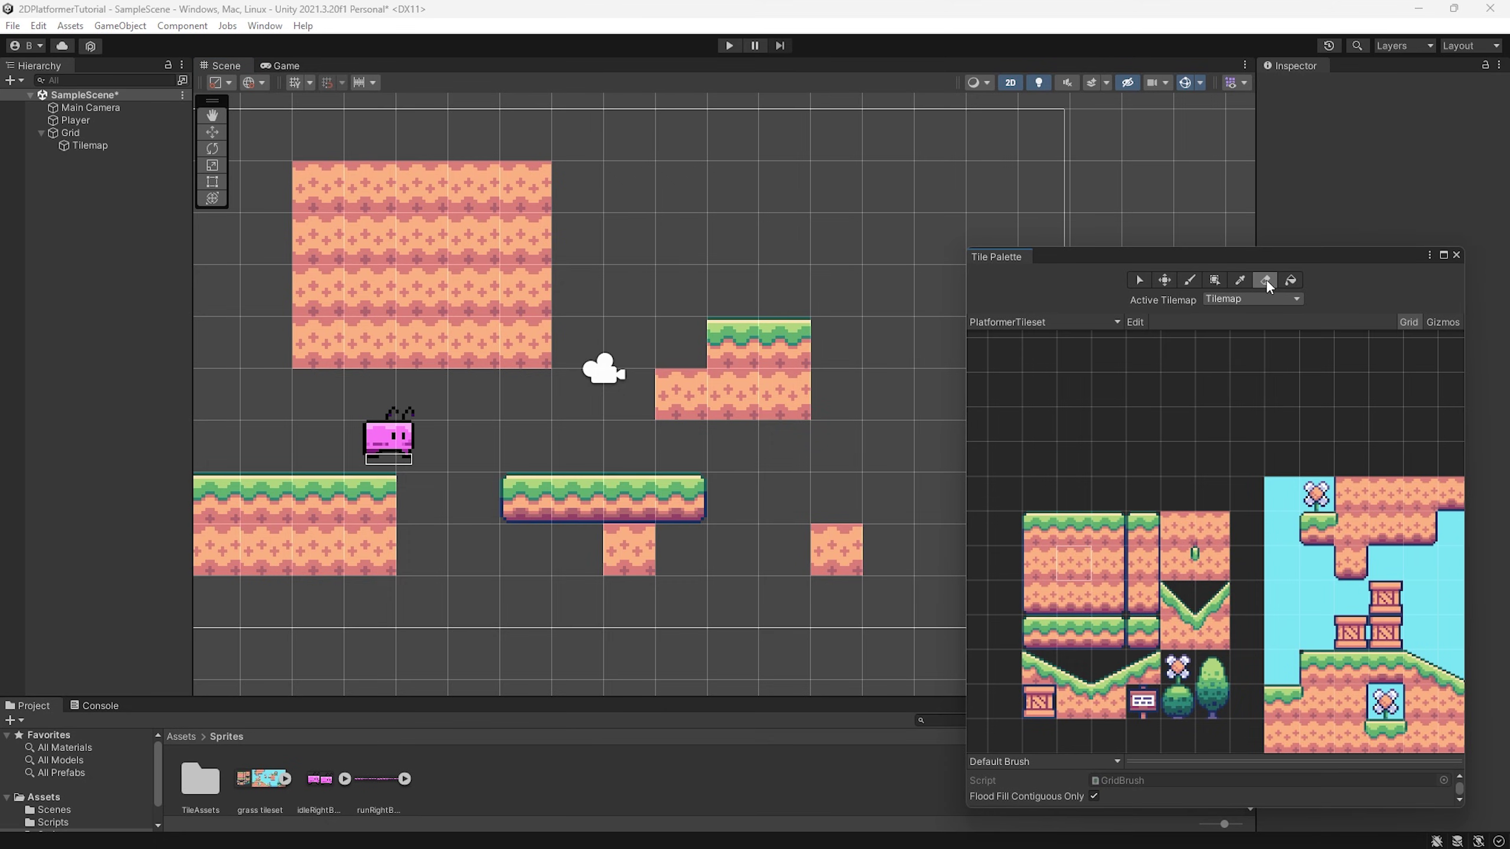
left_click(784, 291)
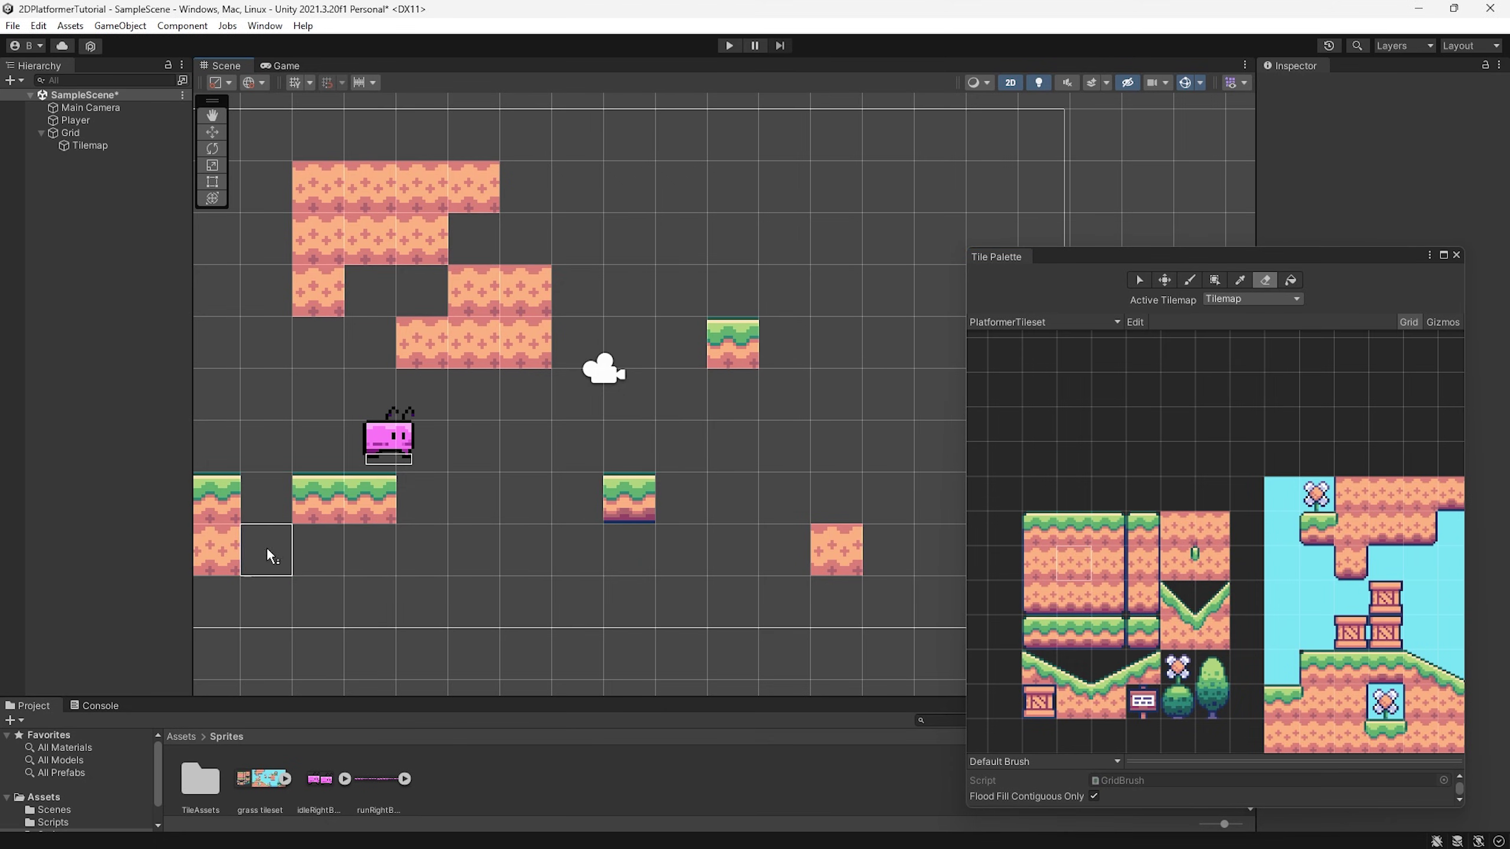
mouse_move(271, 556)
left_mouse_down()
mouse_move(330, 235)
mouse_move(387, 224)
mouse_move(725, 525)
mouse_move(772, 367)
mouse_move(698, 321)
left_mouse_up()
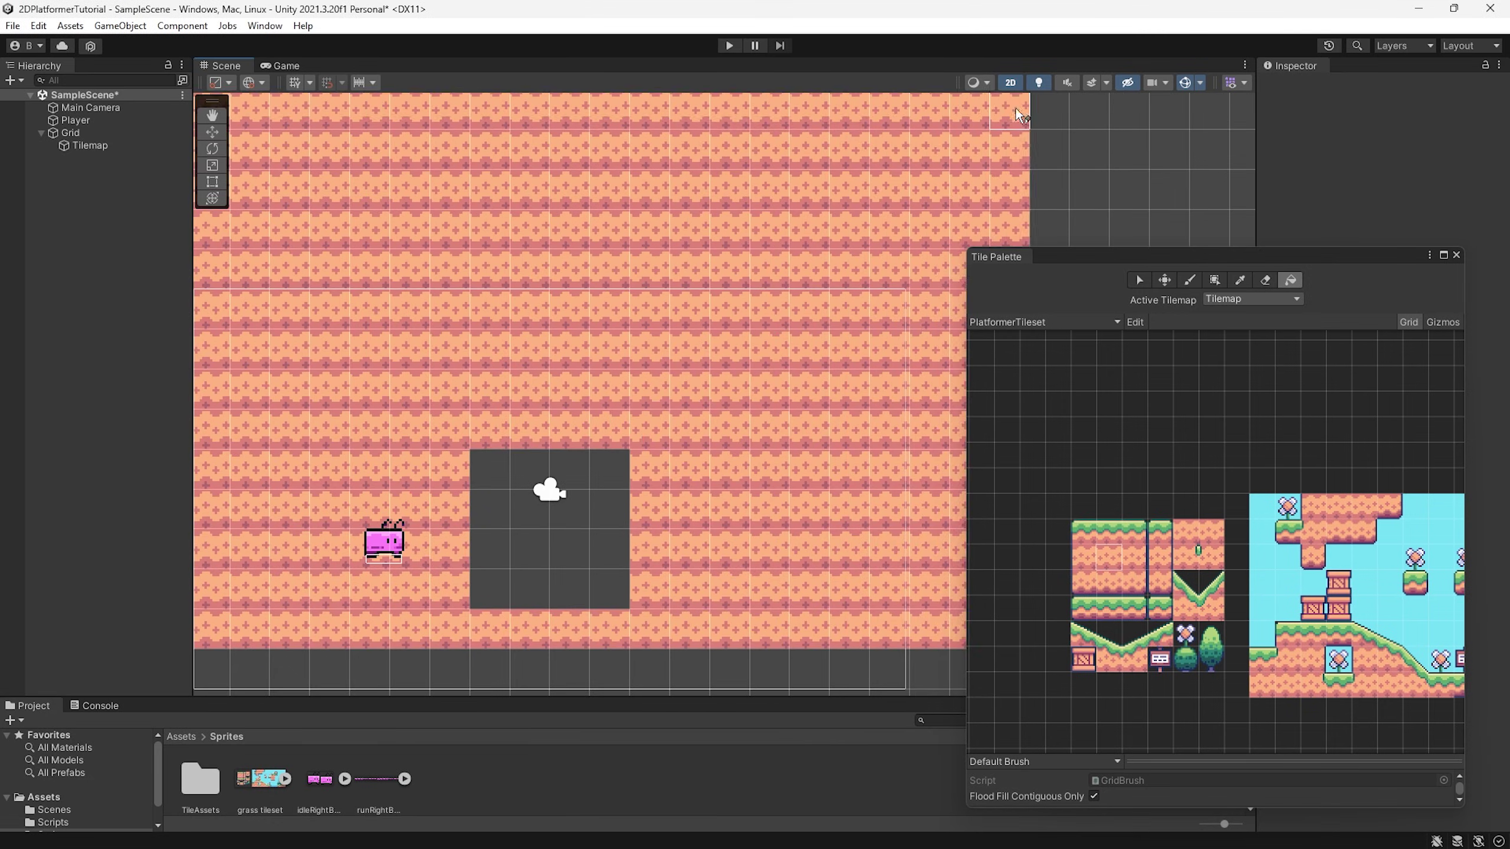
Step: Paint a dirt tile above the block with the Brush
scroll(772, 364, "down", 3)
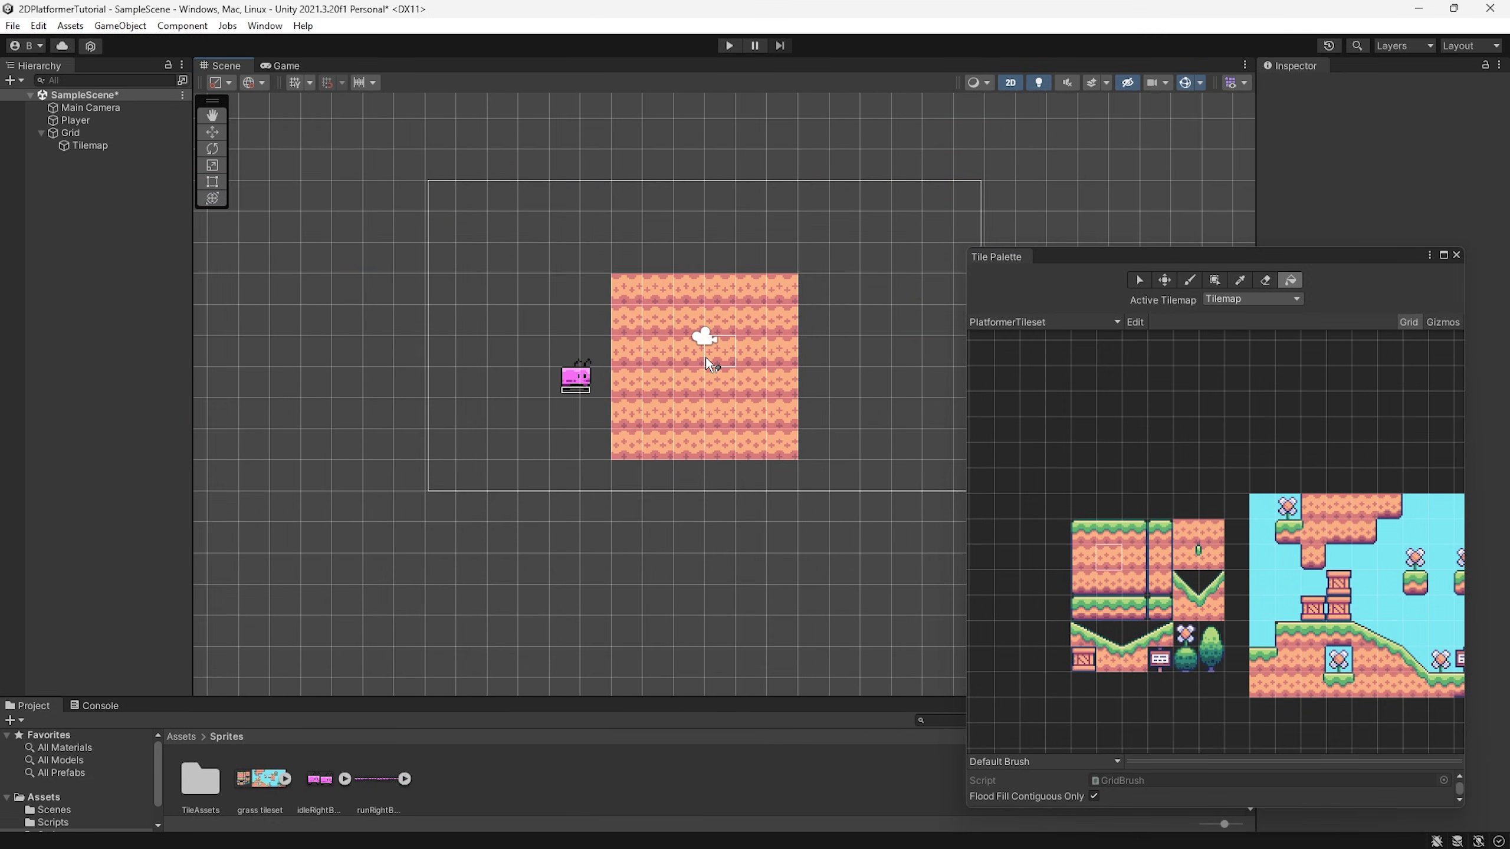
left_click(1186, 280)
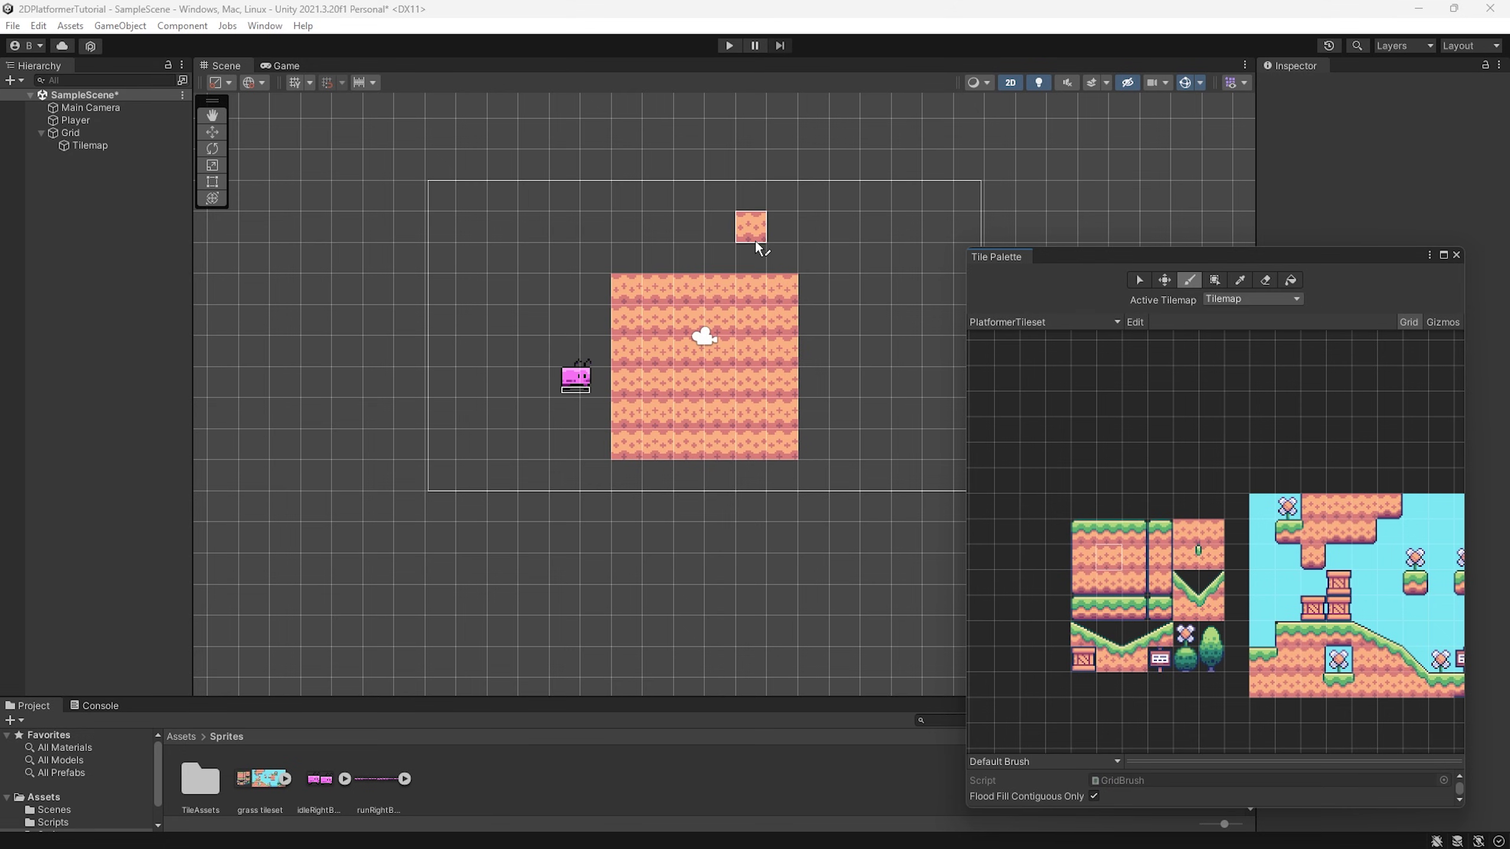
key("s")
key("b")
left_click(762, 262)
Step: Erase tiles with the Eraser to carve the level outline, undoing the last erased stroke
key("d")
left_click(754, 261)
scroll(750, 328, "up", 1)
left_click_drag(750, 329, 743, 357)
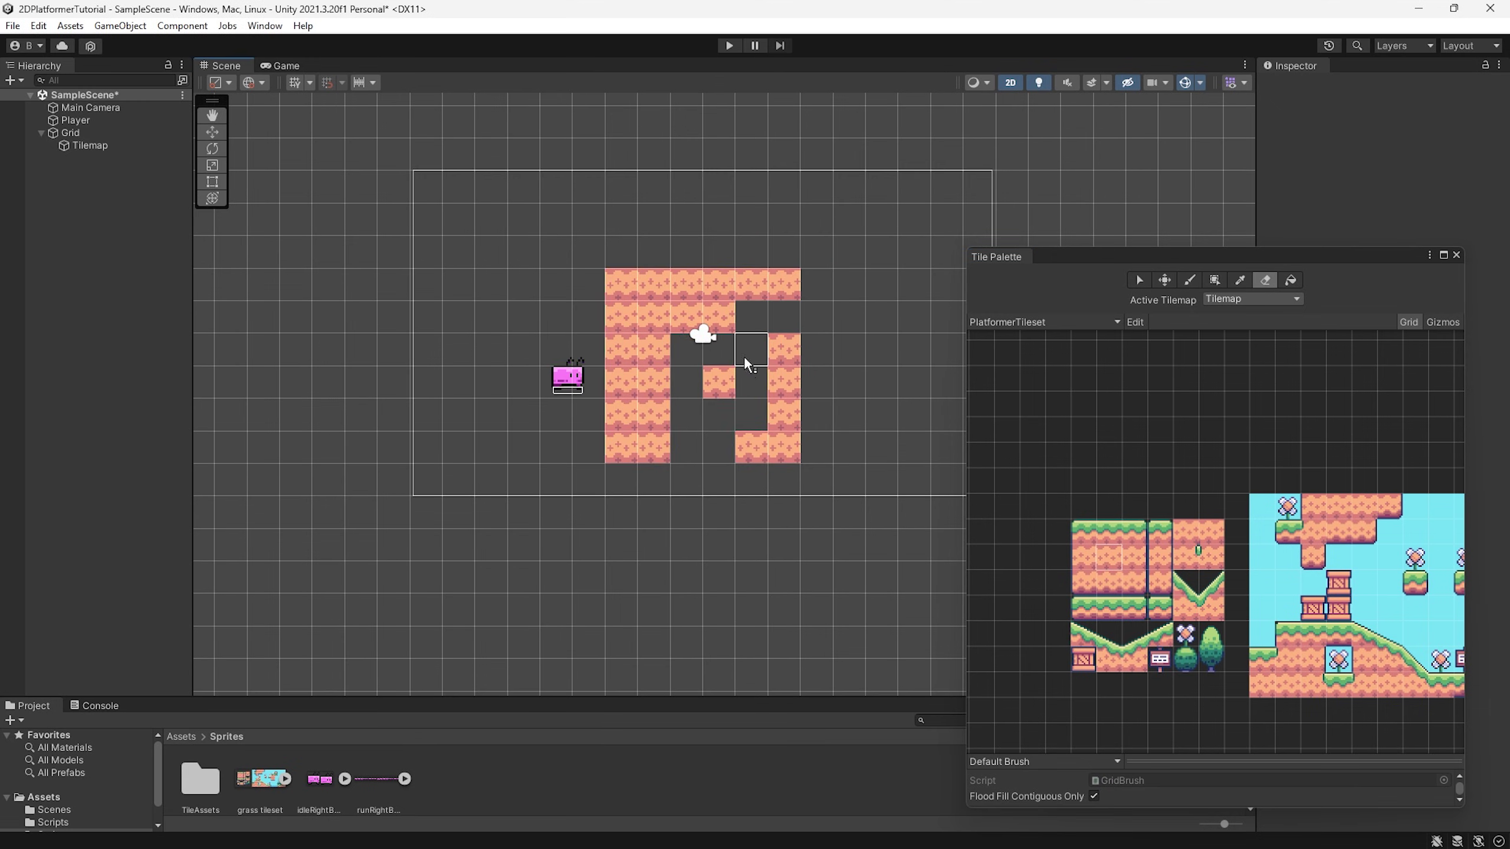
key("ctrl+z")
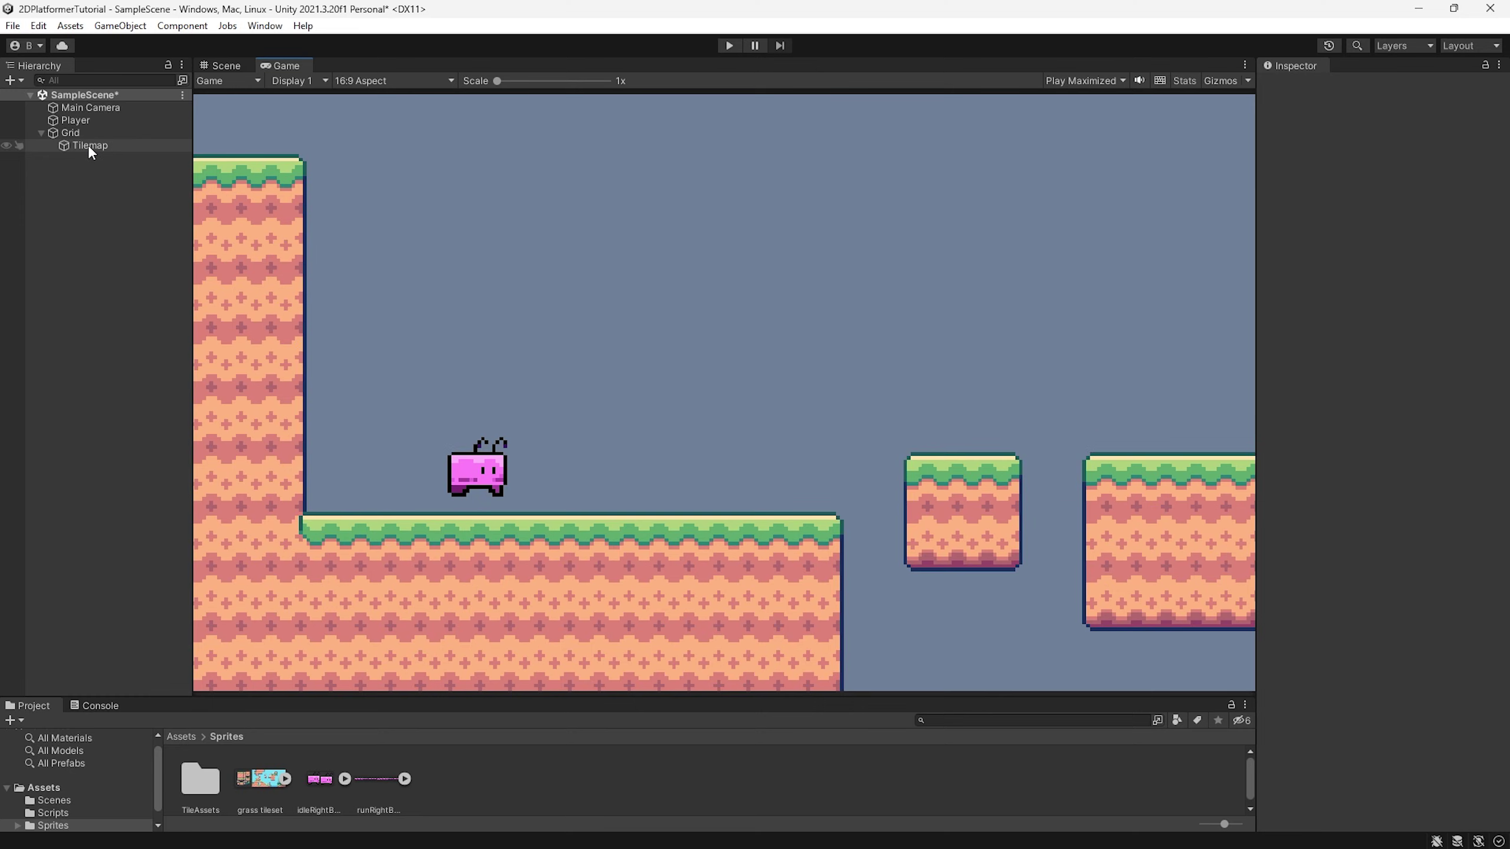
Step: Add a Tilemap Collider 2D to the Tilemap object by searching 'til' in Add Component
left_click(87, 145)
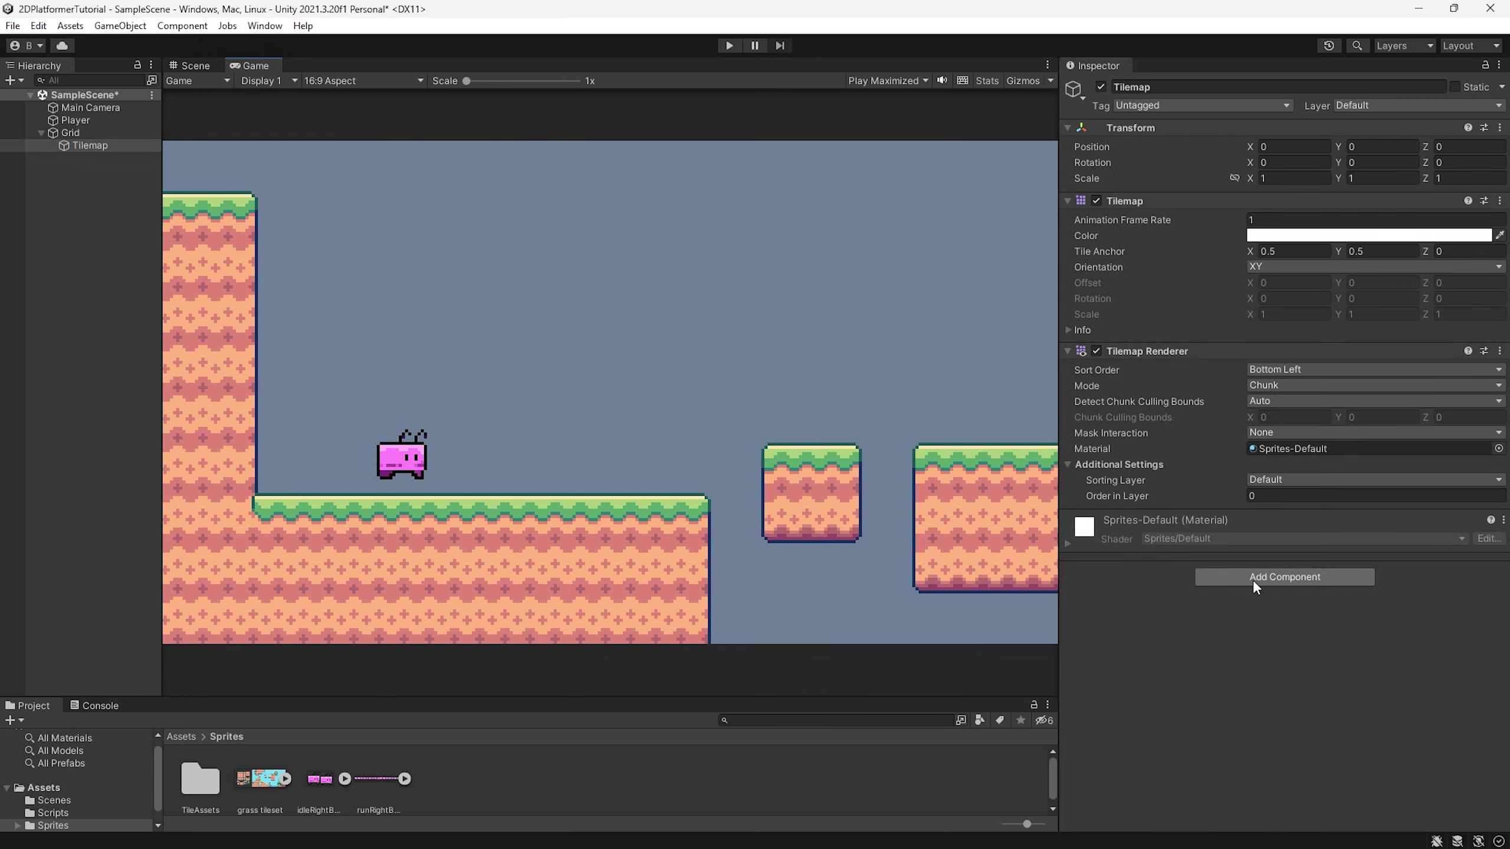
left_click(1253, 580)
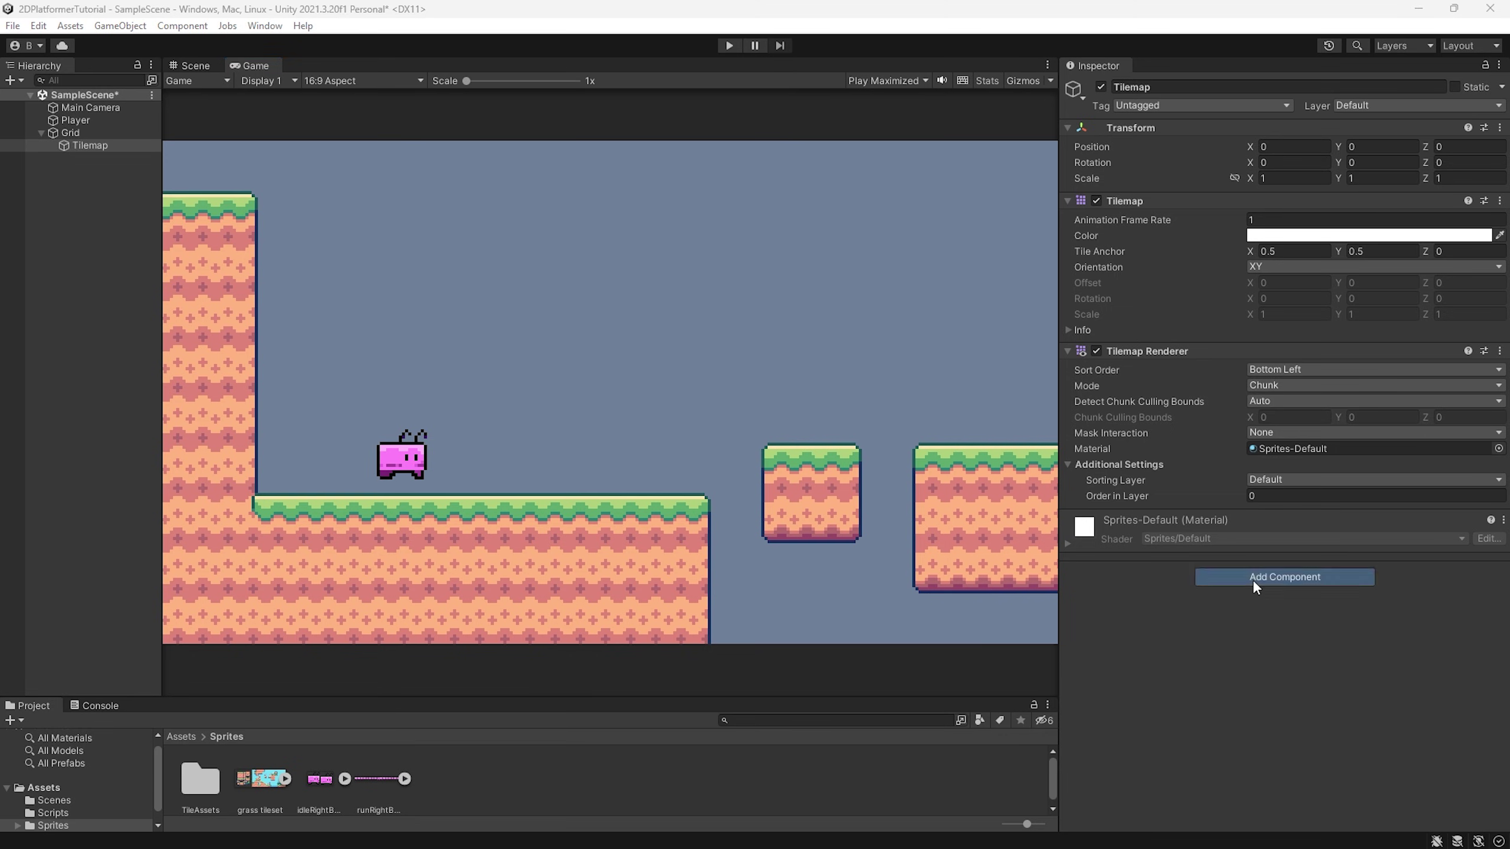
type("tilemap")
key("Down")
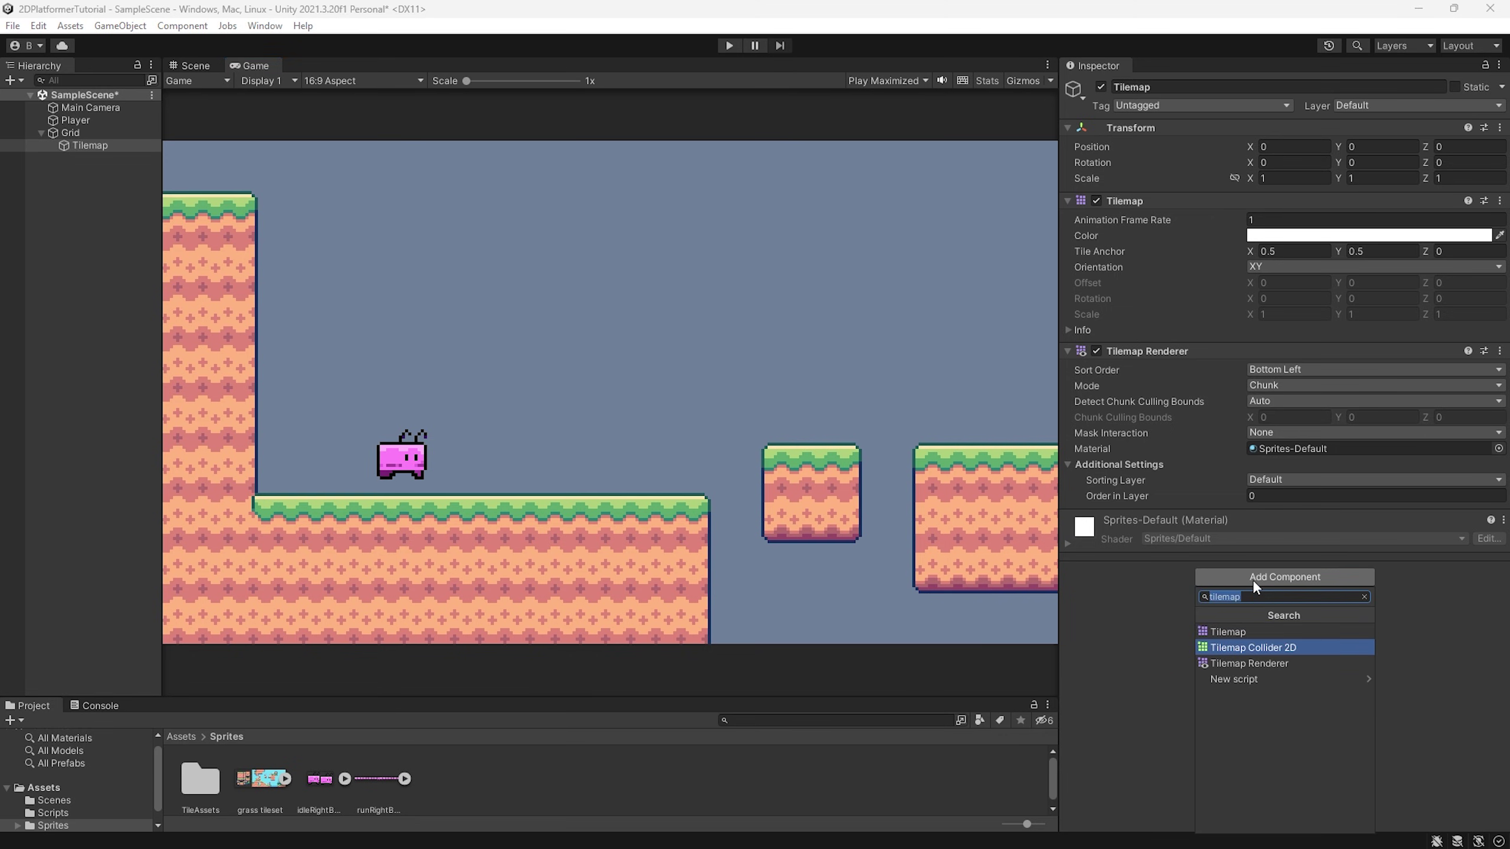
key("Return")
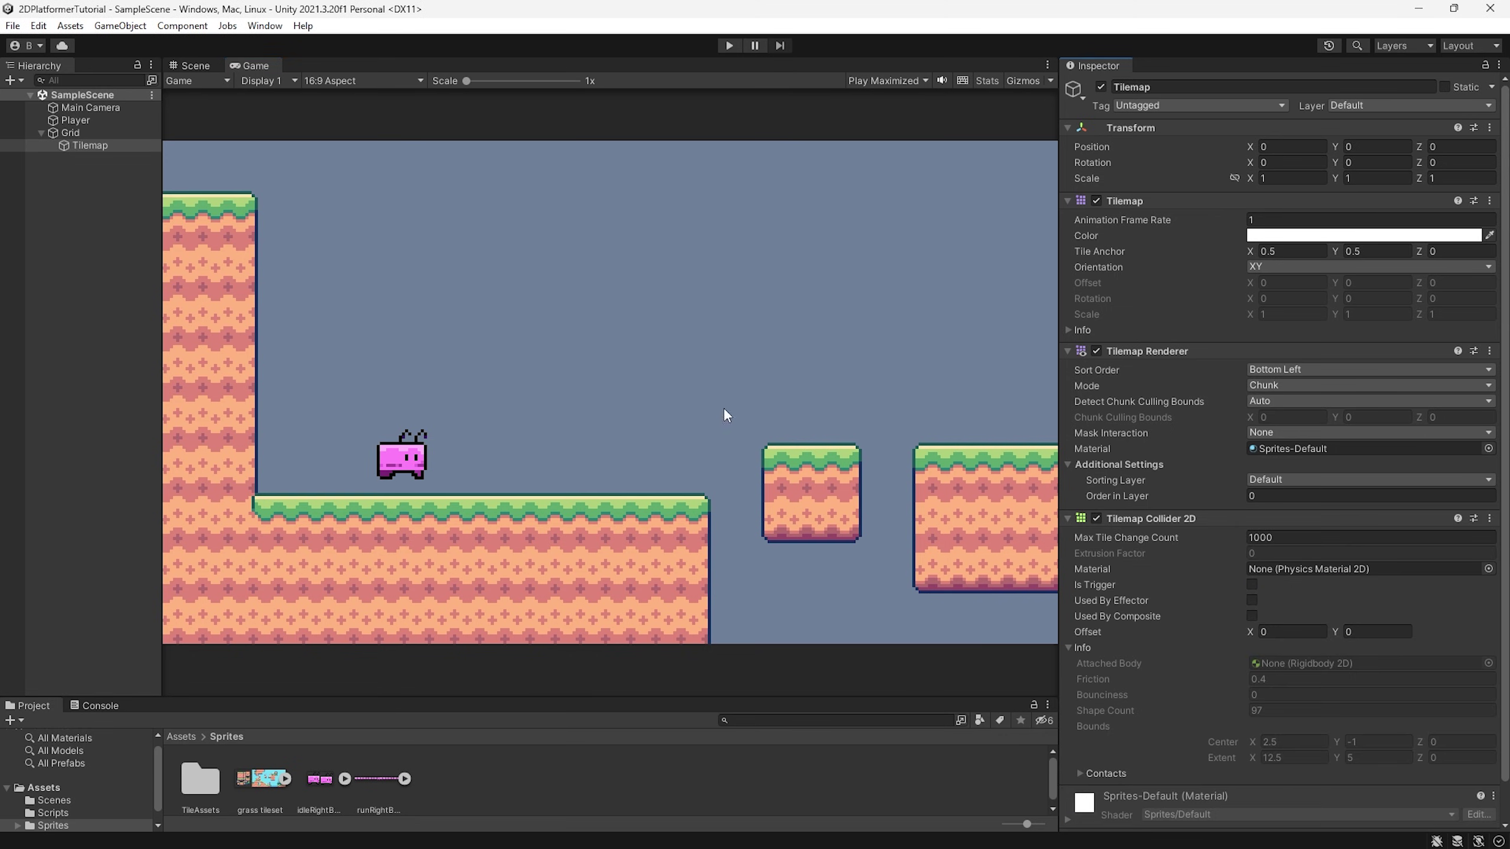
Step: Hide the Grid gizmo in the Scene view's gizmo visibility options
left_click(195, 66)
left_click(118, 147)
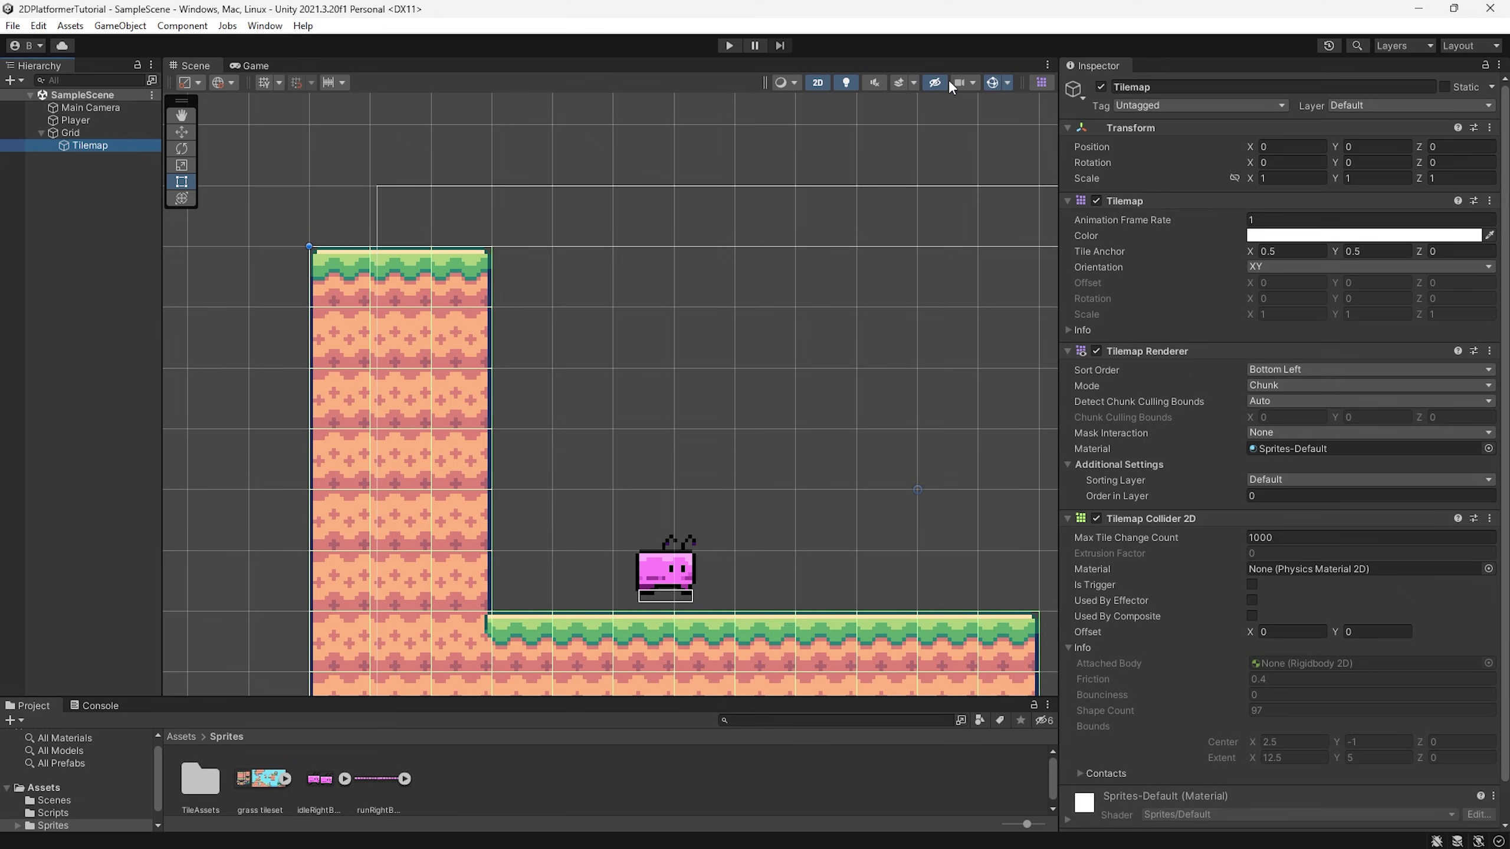
left_click(1008, 83)
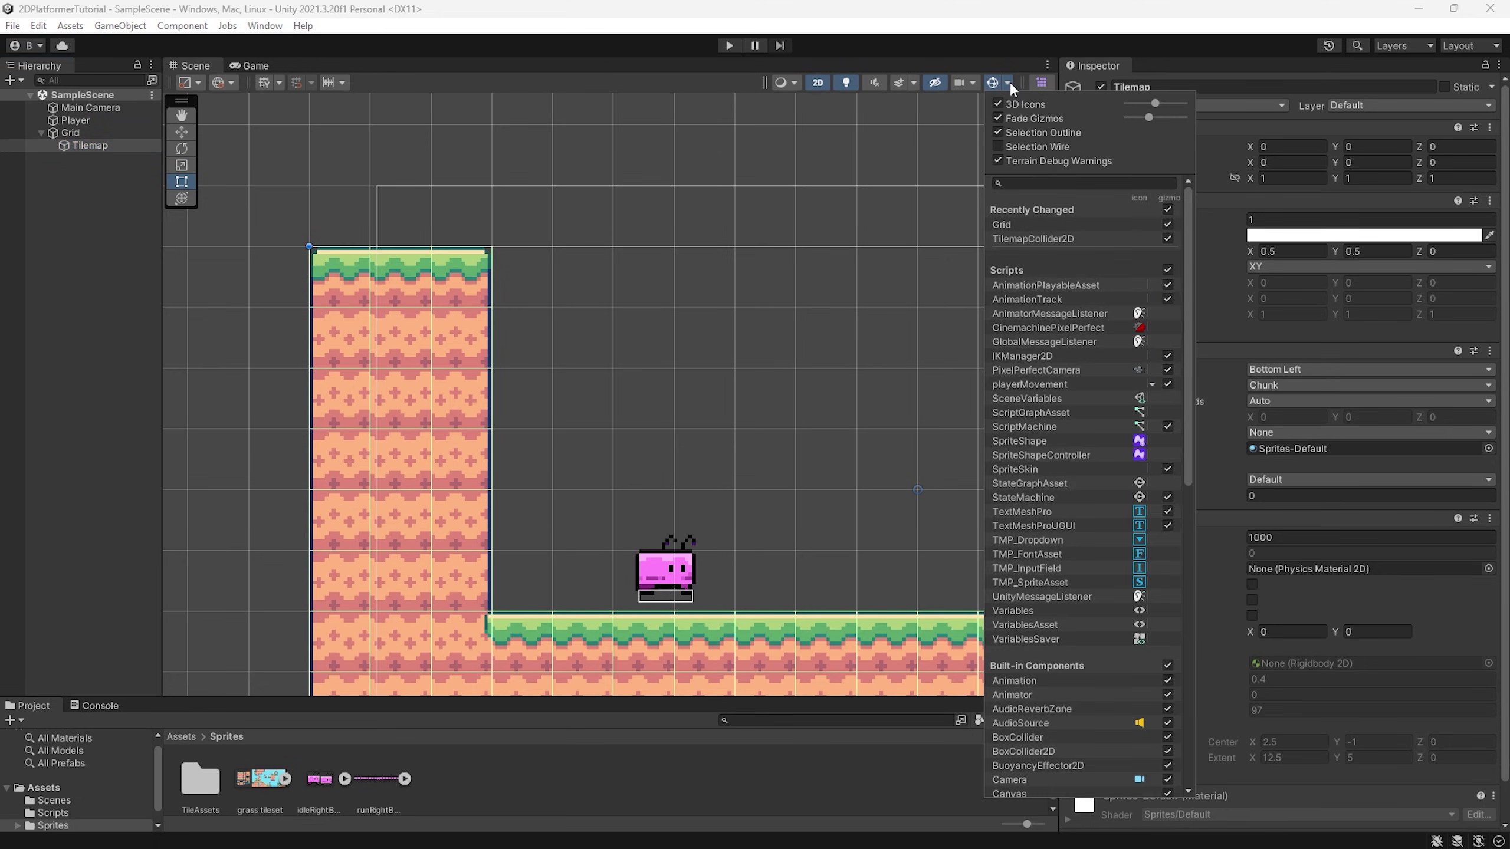
type("tilemap")
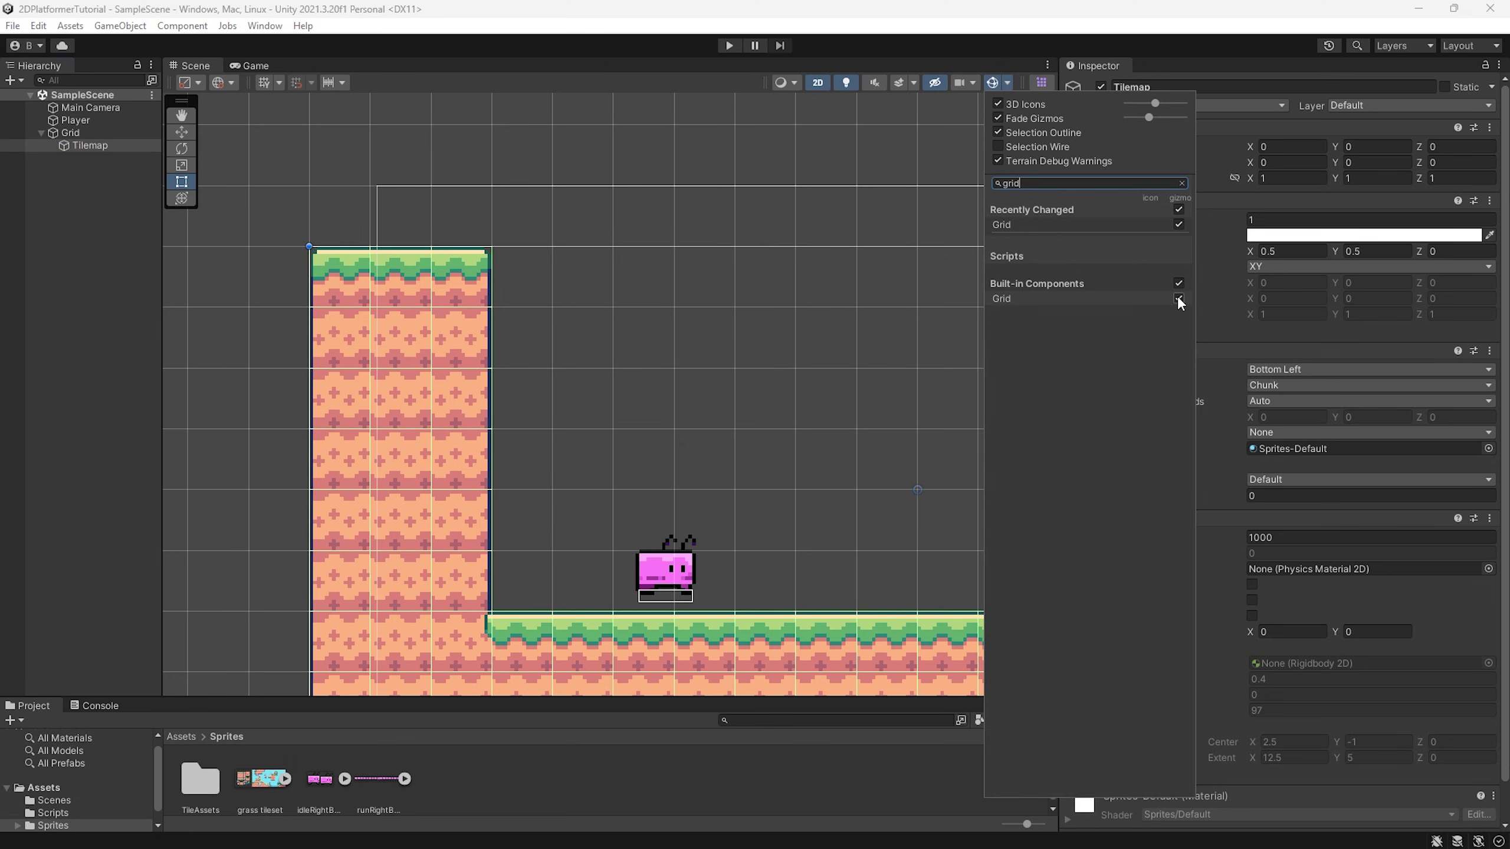
left_click(1168, 295)
left_click(378, 295)
Step: Zoom and pan the Scene view to frame the whole platform and inspect the per-tile colliders
scroll(380, 302, "up", 4)
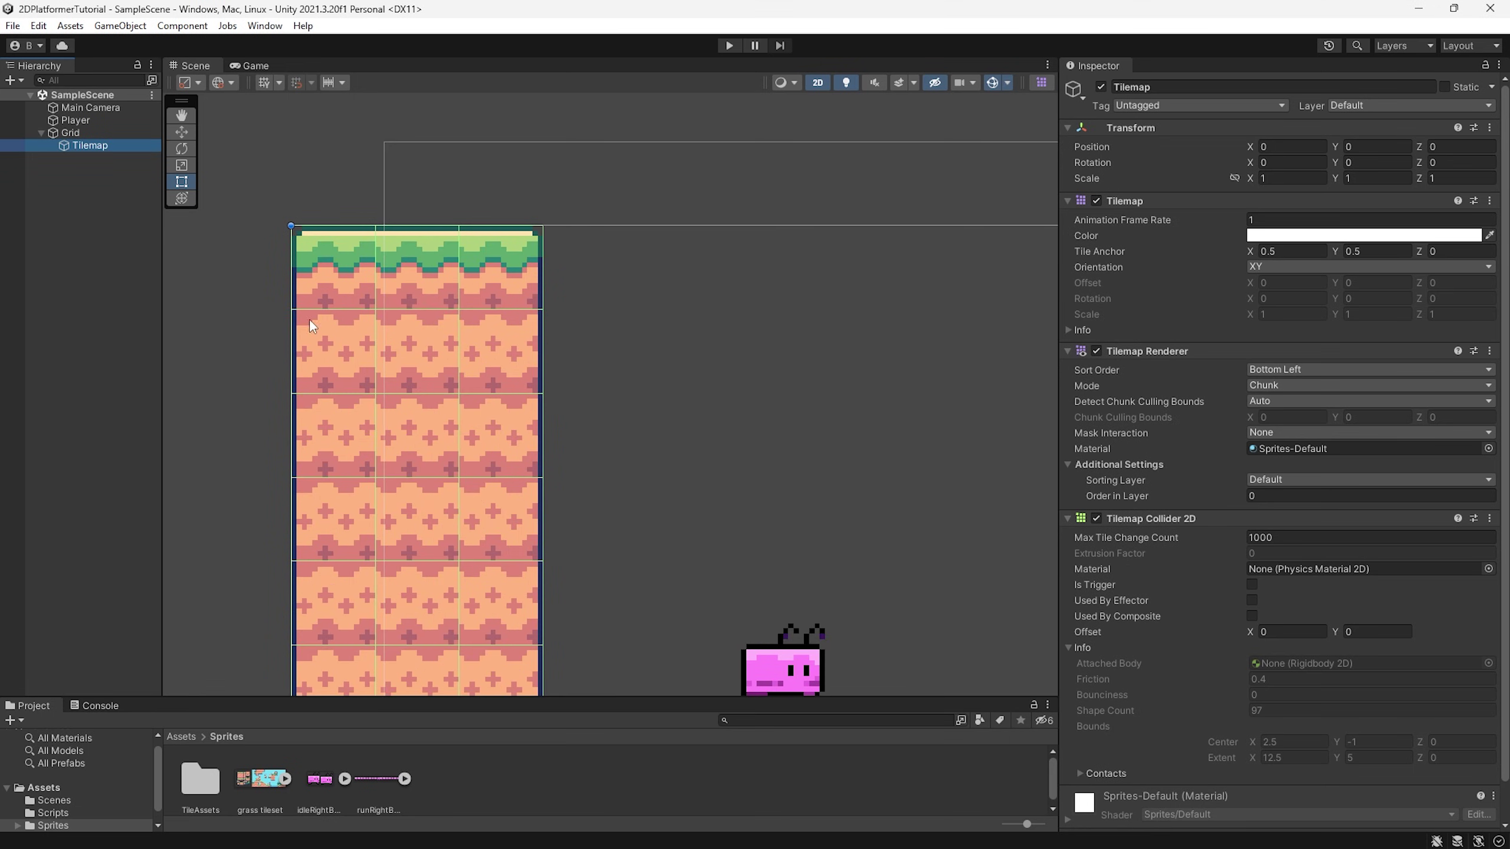
scroll(394, 344, "down", 4)
middle_click_drag(590, 473, 740, 440)
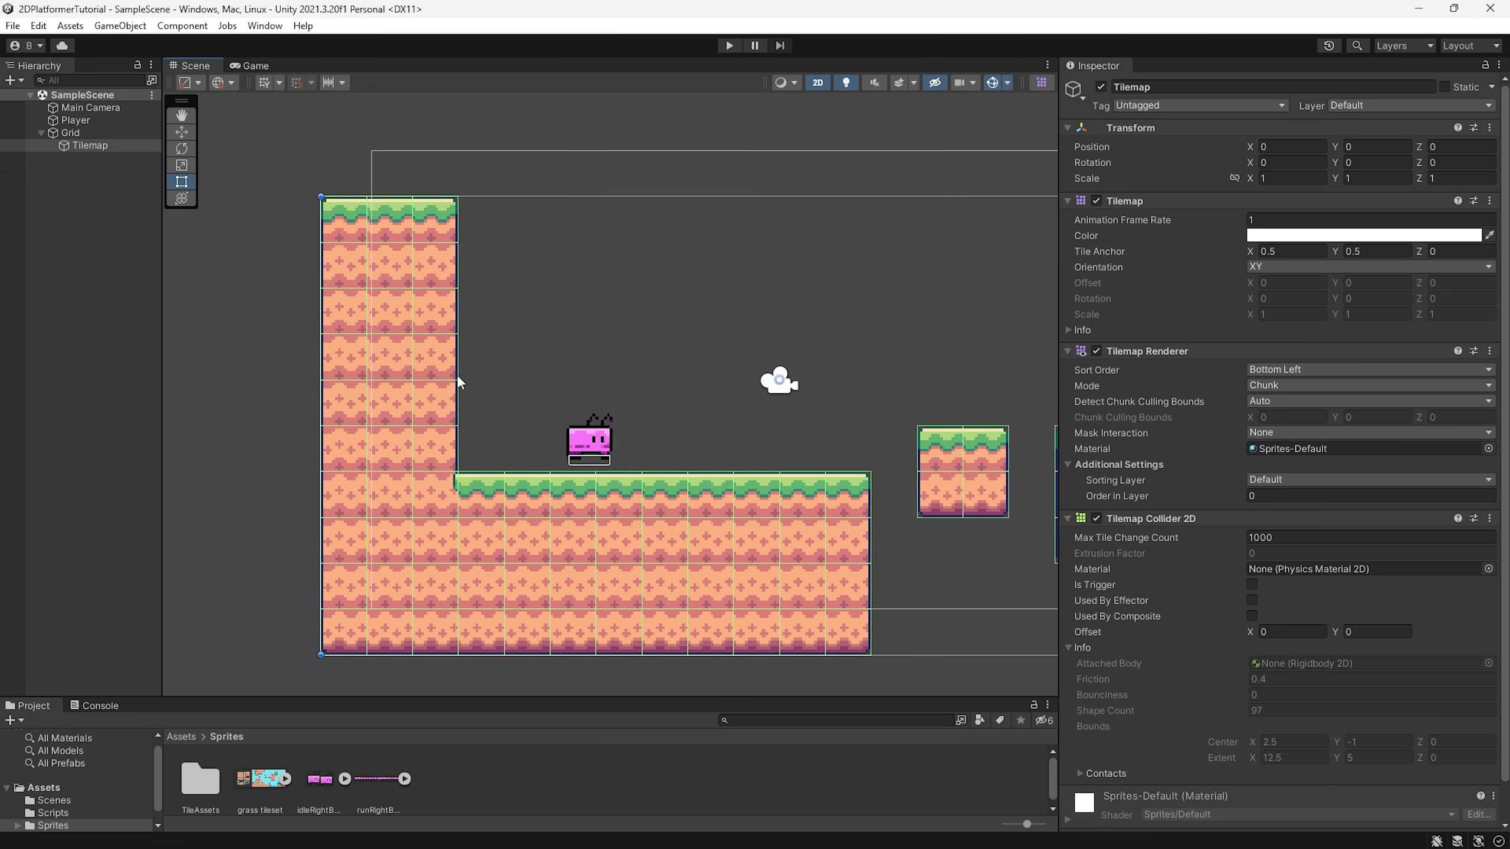
scroll(646, 503, "up", 4)
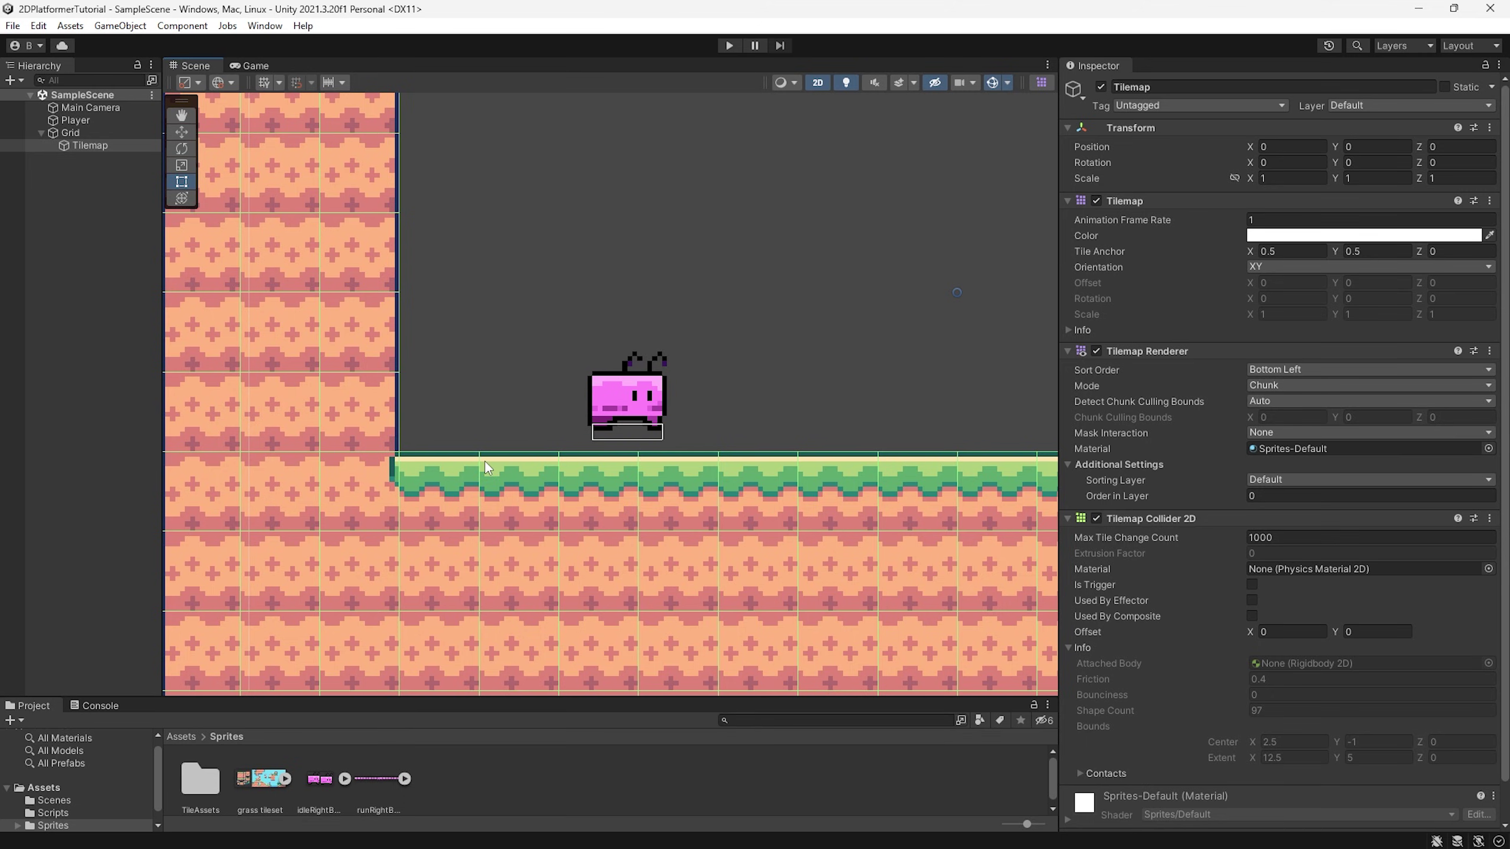
scroll(485, 462, "up", 2)
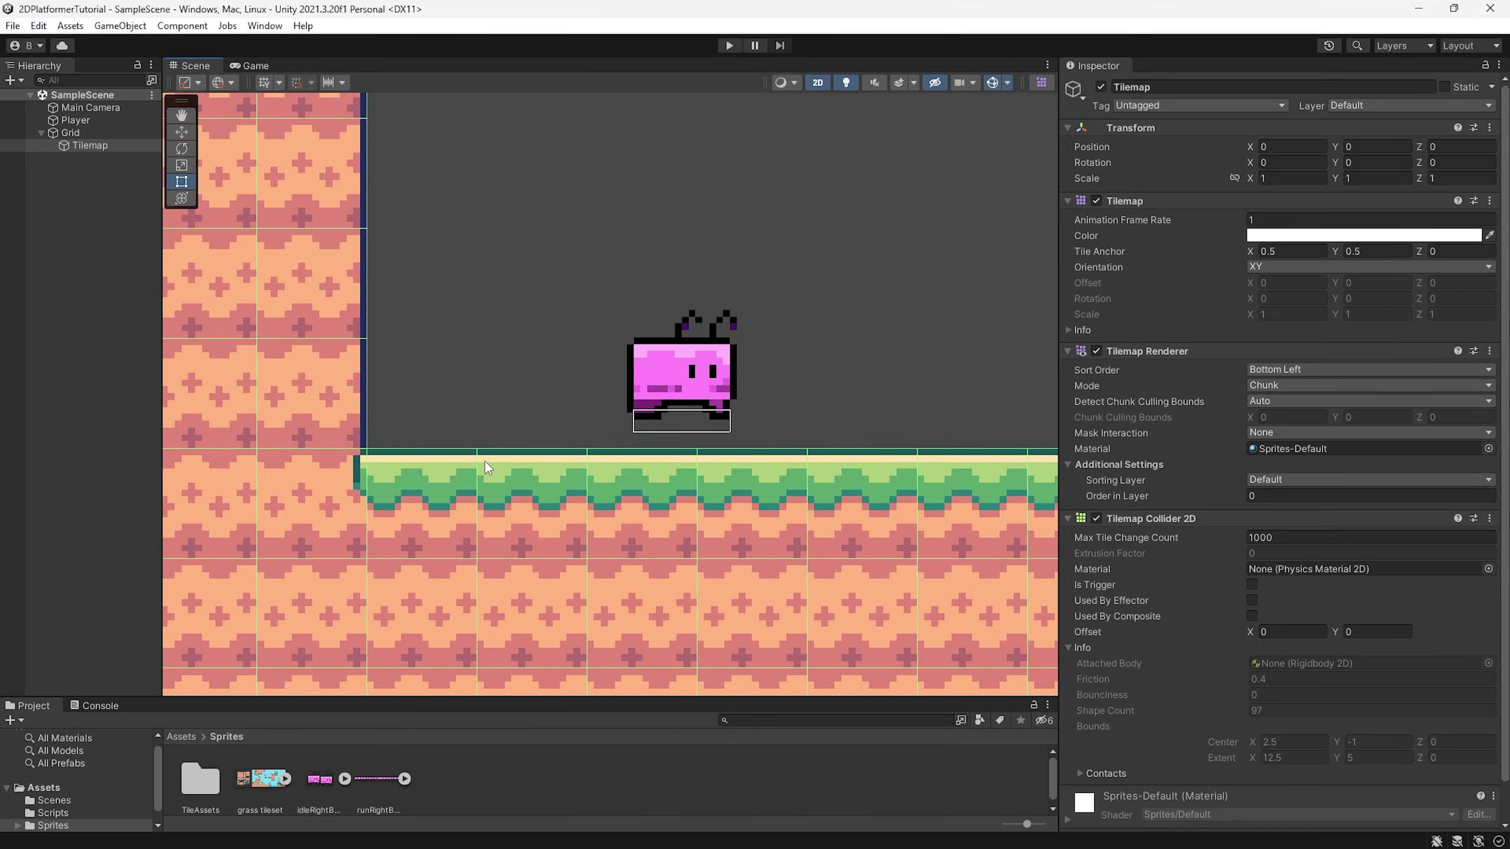
scroll(485, 462, "up", 2)
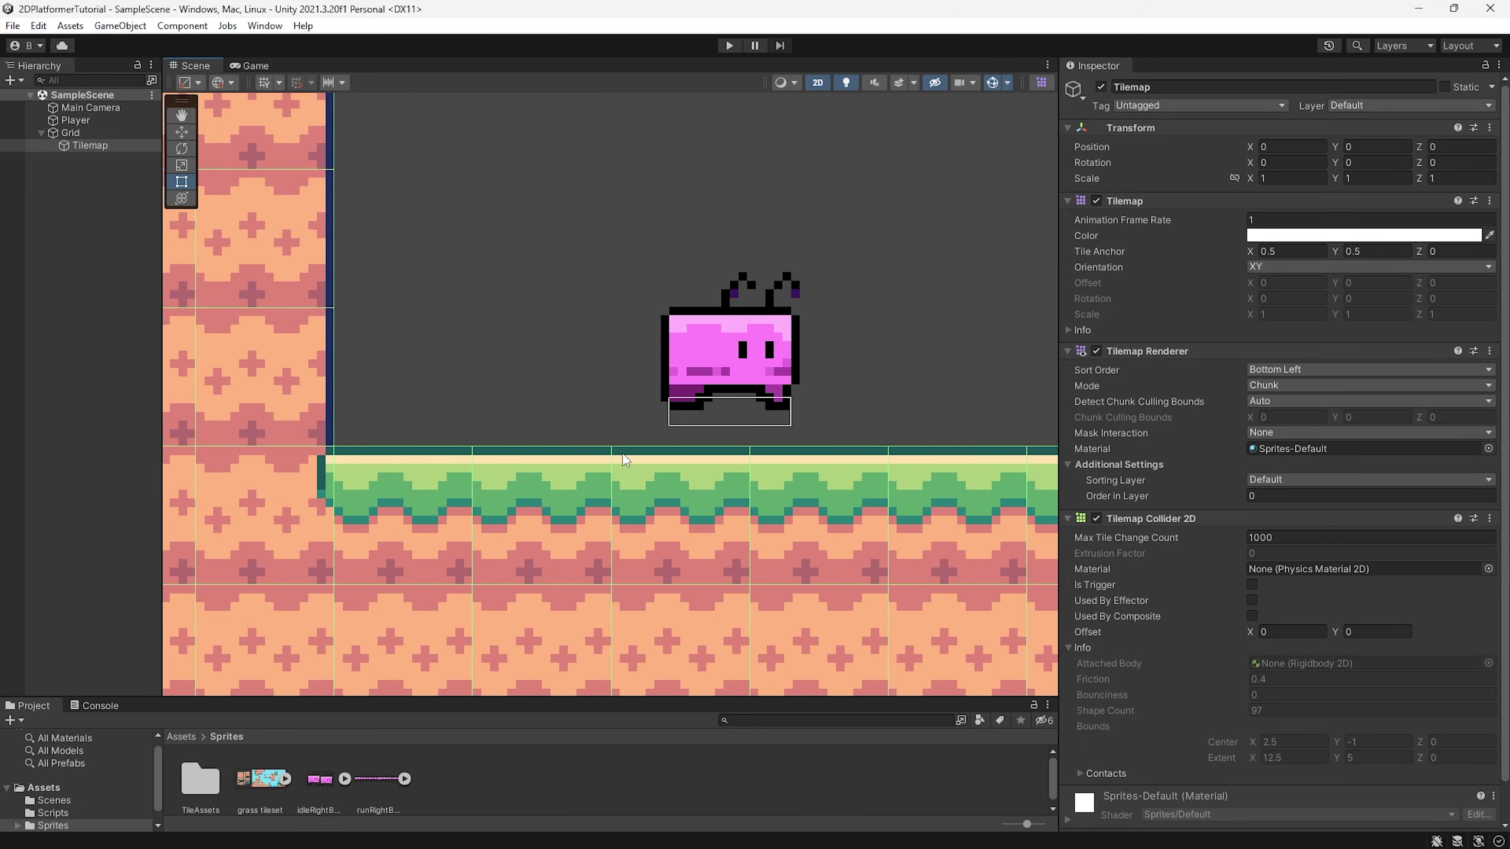
scroll(616, 448, "up", 5)
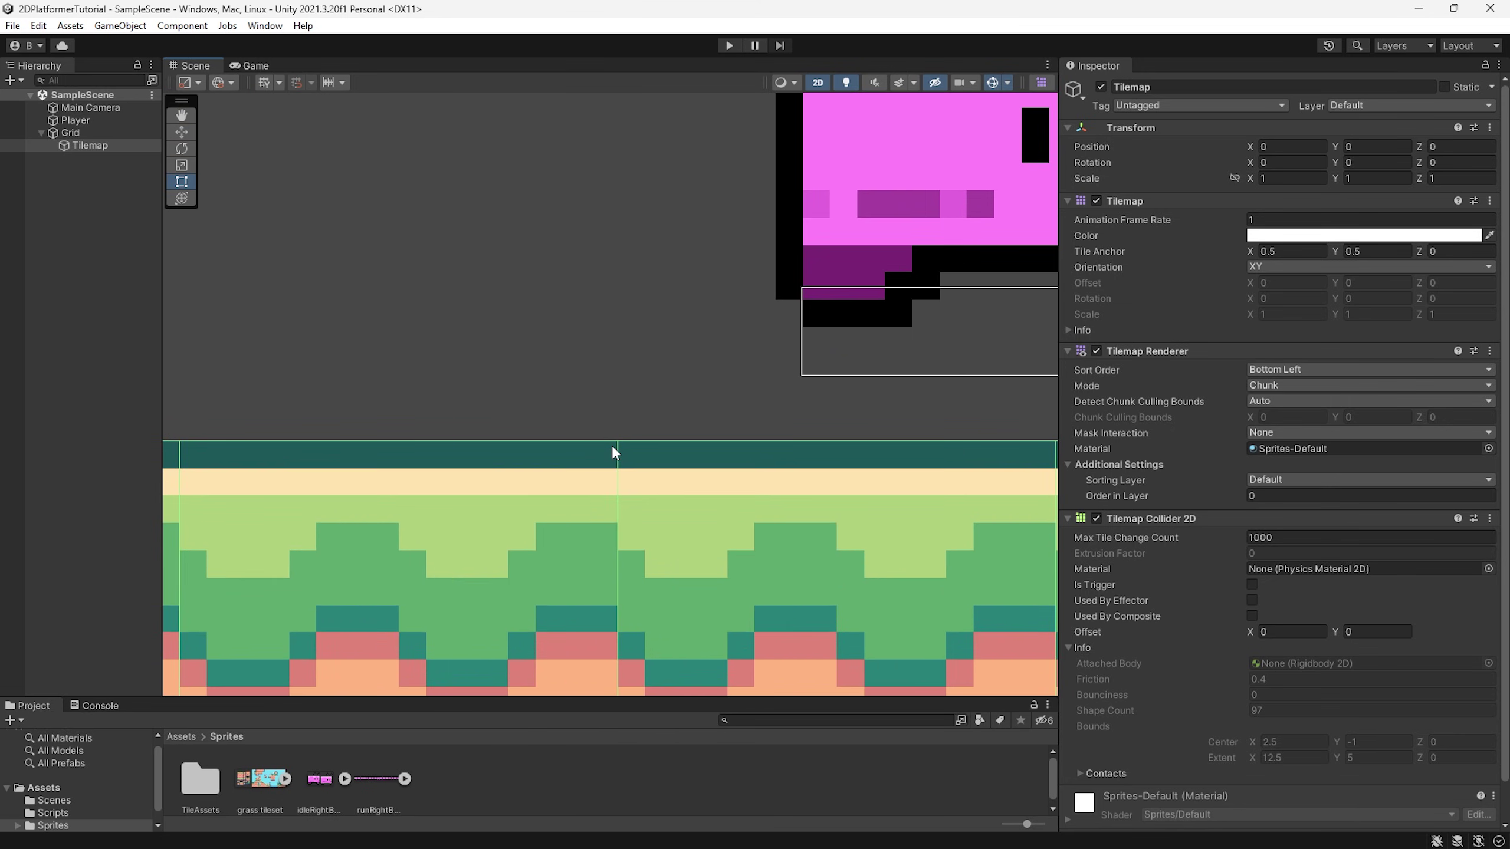
scroll(613, 449, "down", 8)
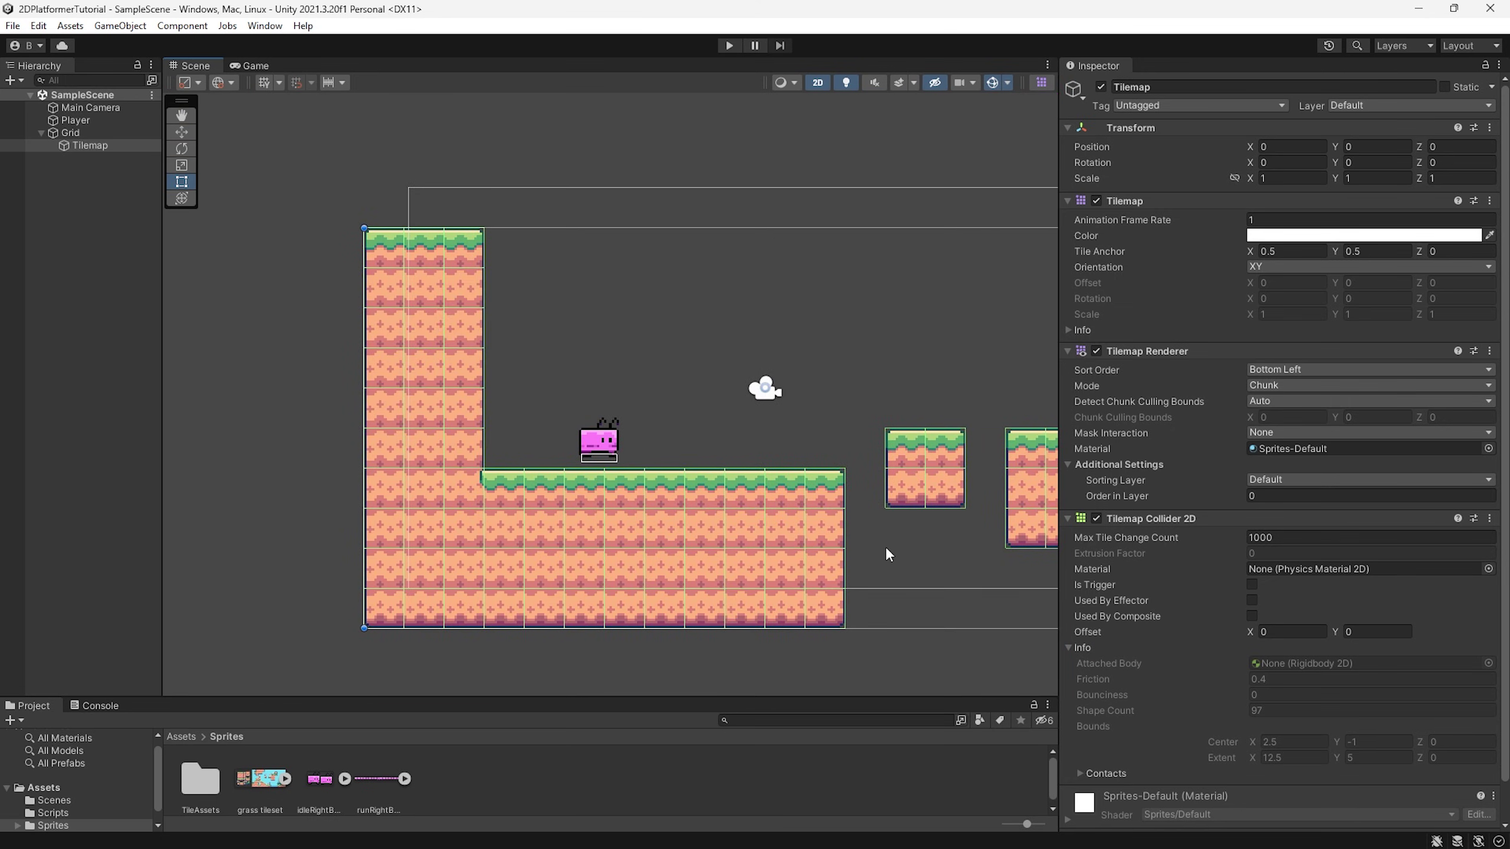
middle_click_drag(856, 559, 775, 553)
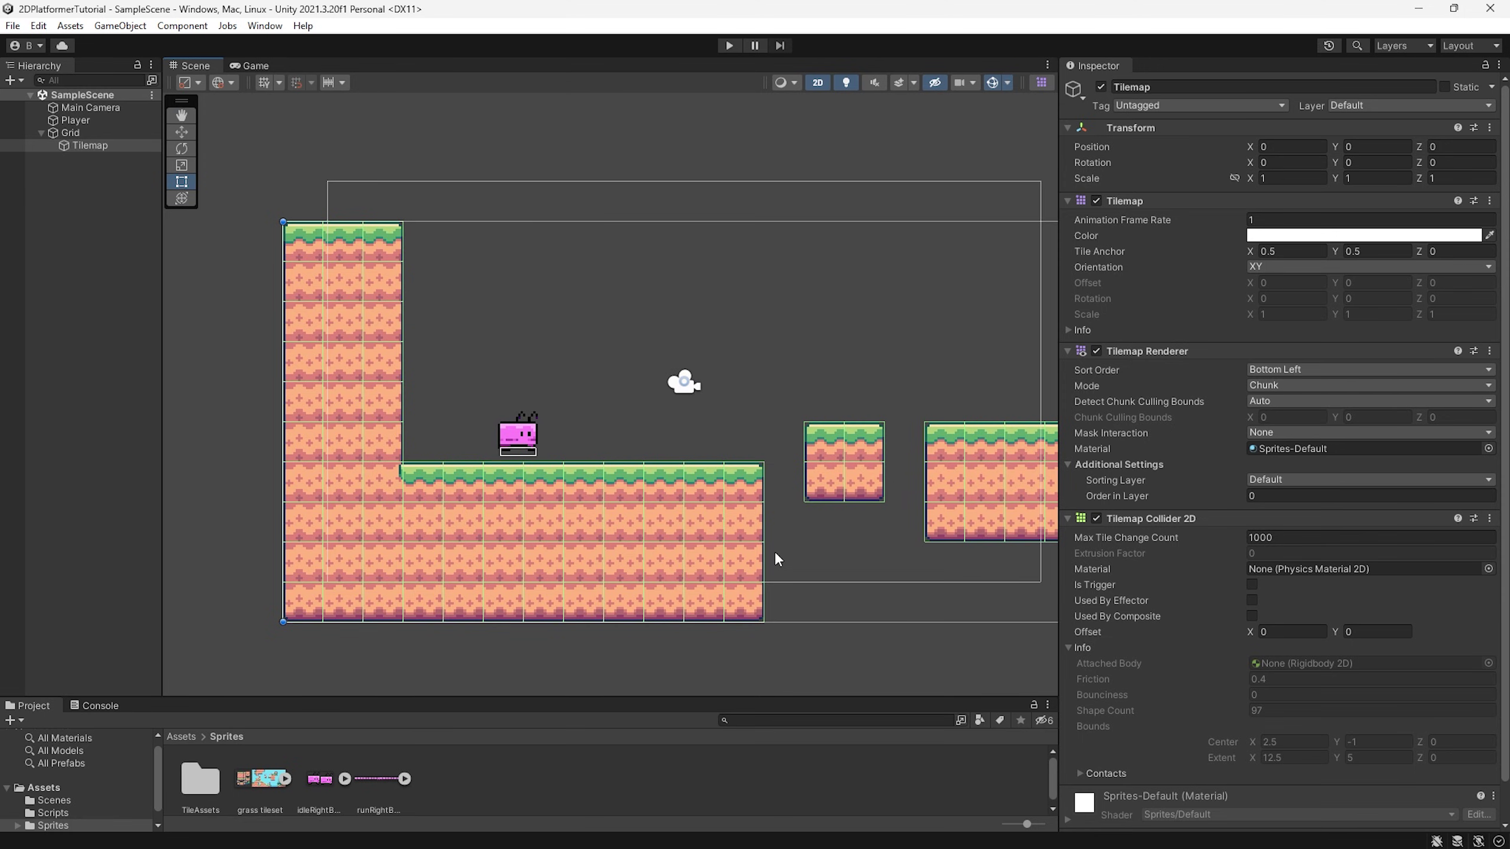
scroll(1196, 521, "down", 2)
Step: Add a Kinematic Rigidbody 2D to the Tilemap with Freeze Position X/Y and Rotation Z
left_click(1286, 814)
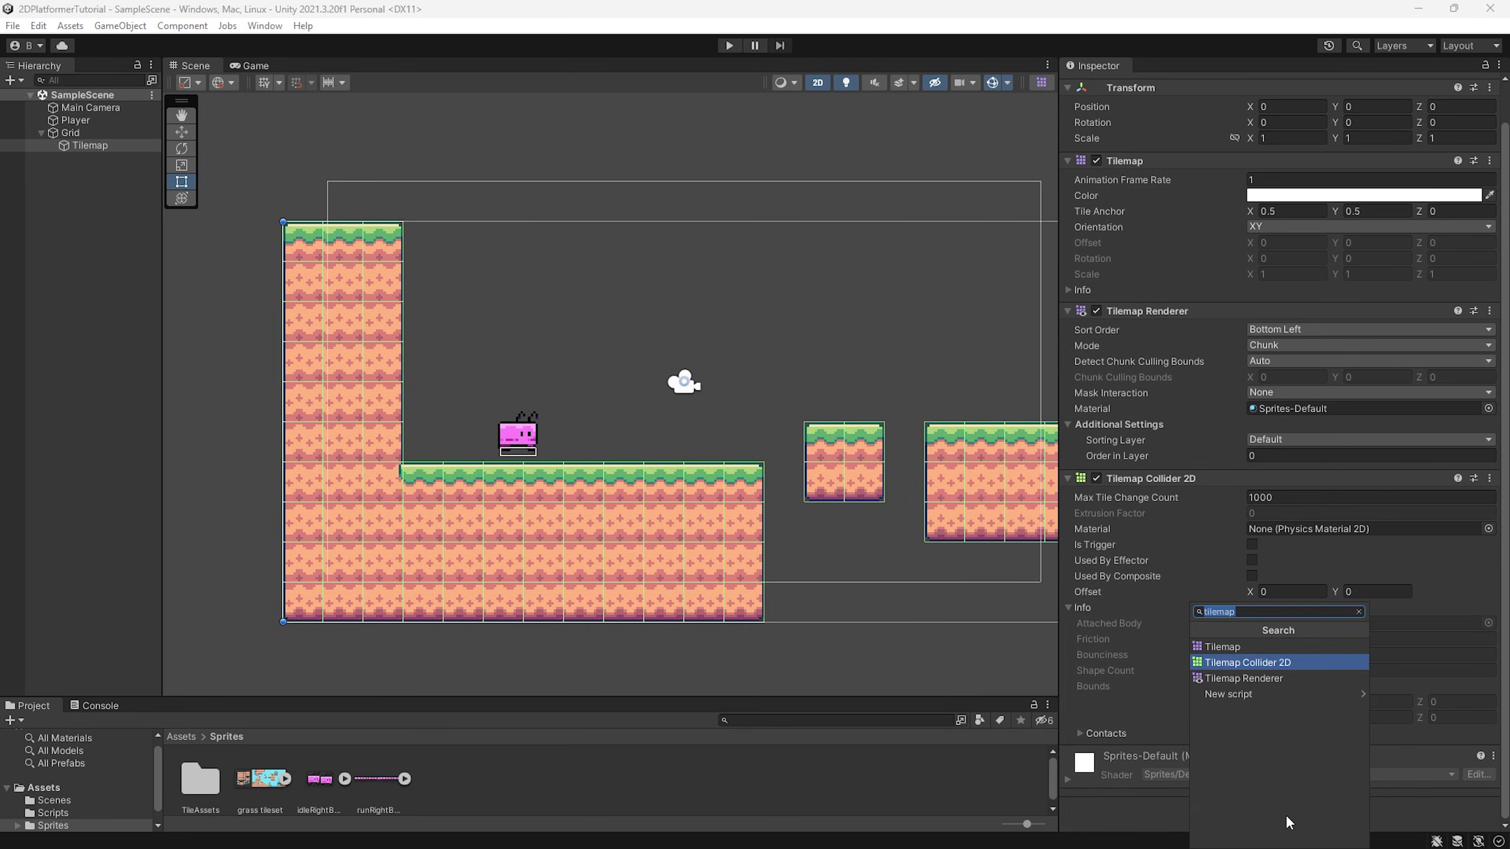
type("rigid")
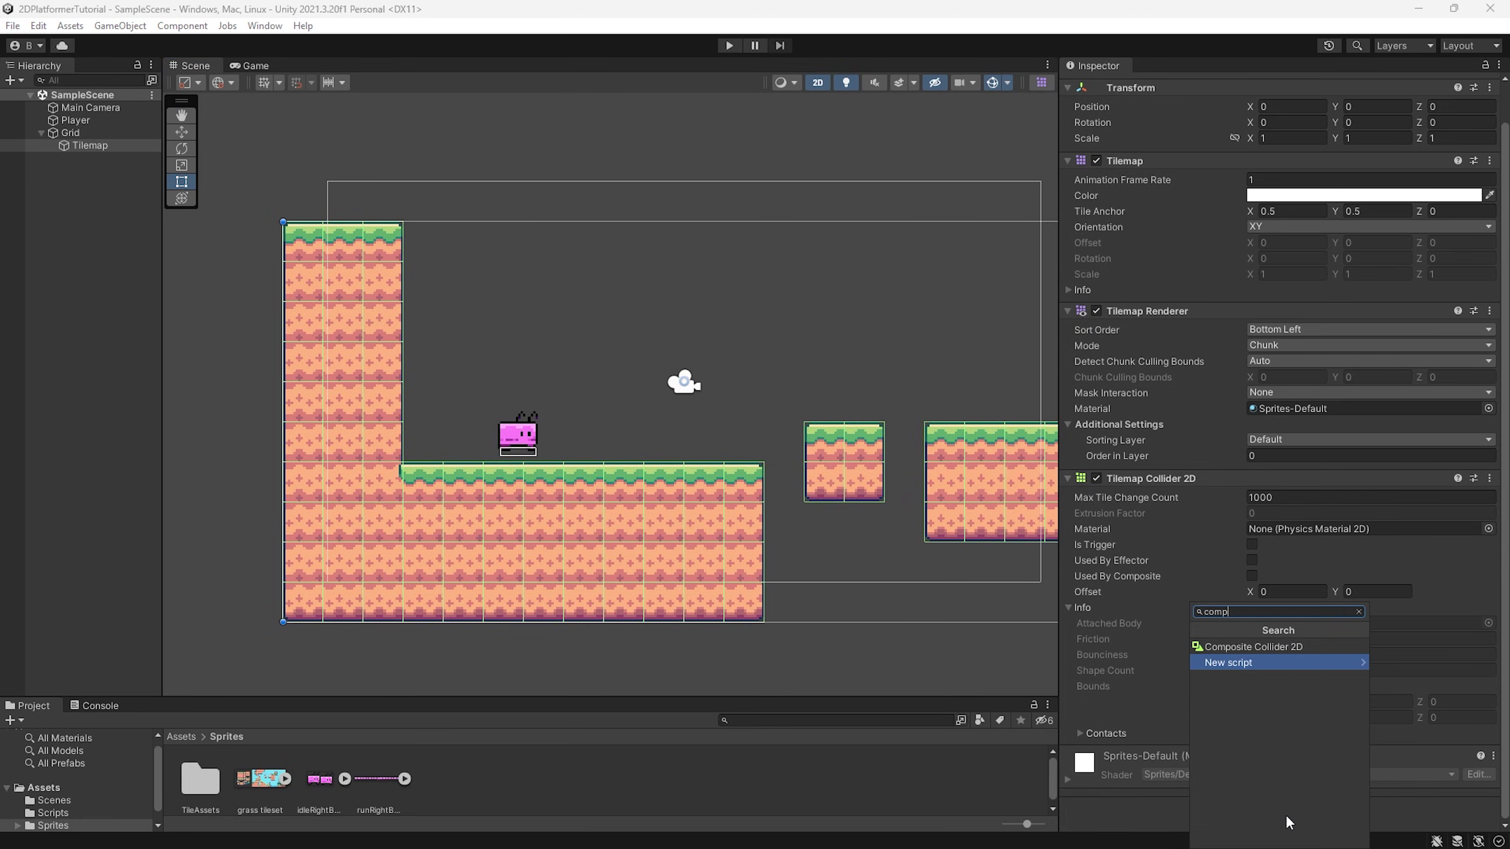
key("Return")
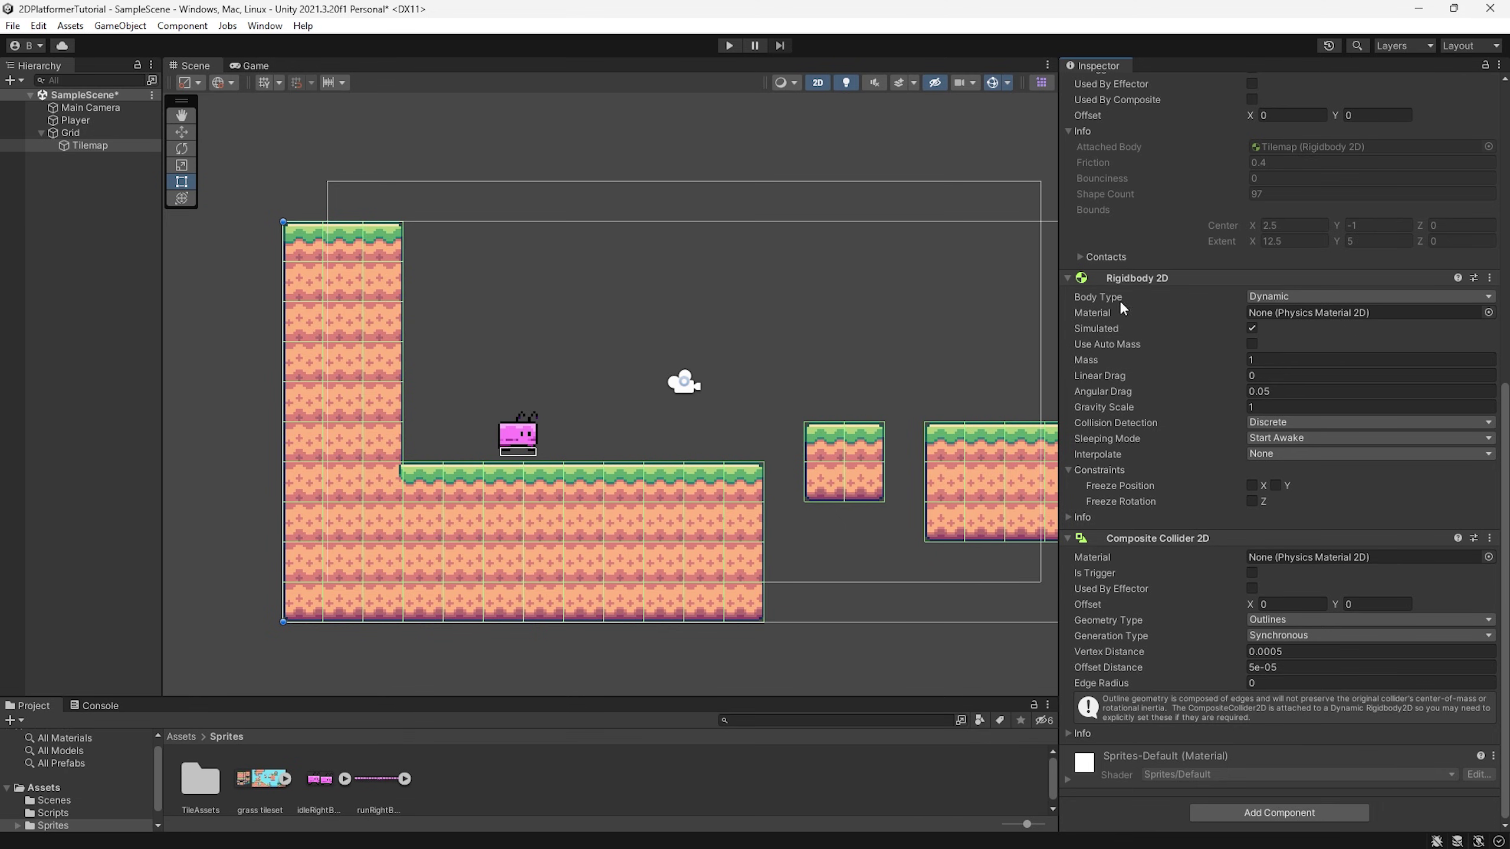
left_click(1328, 297)
left_click(1284, 327)
left_click(1253, 536)
left_click(1252, 520)
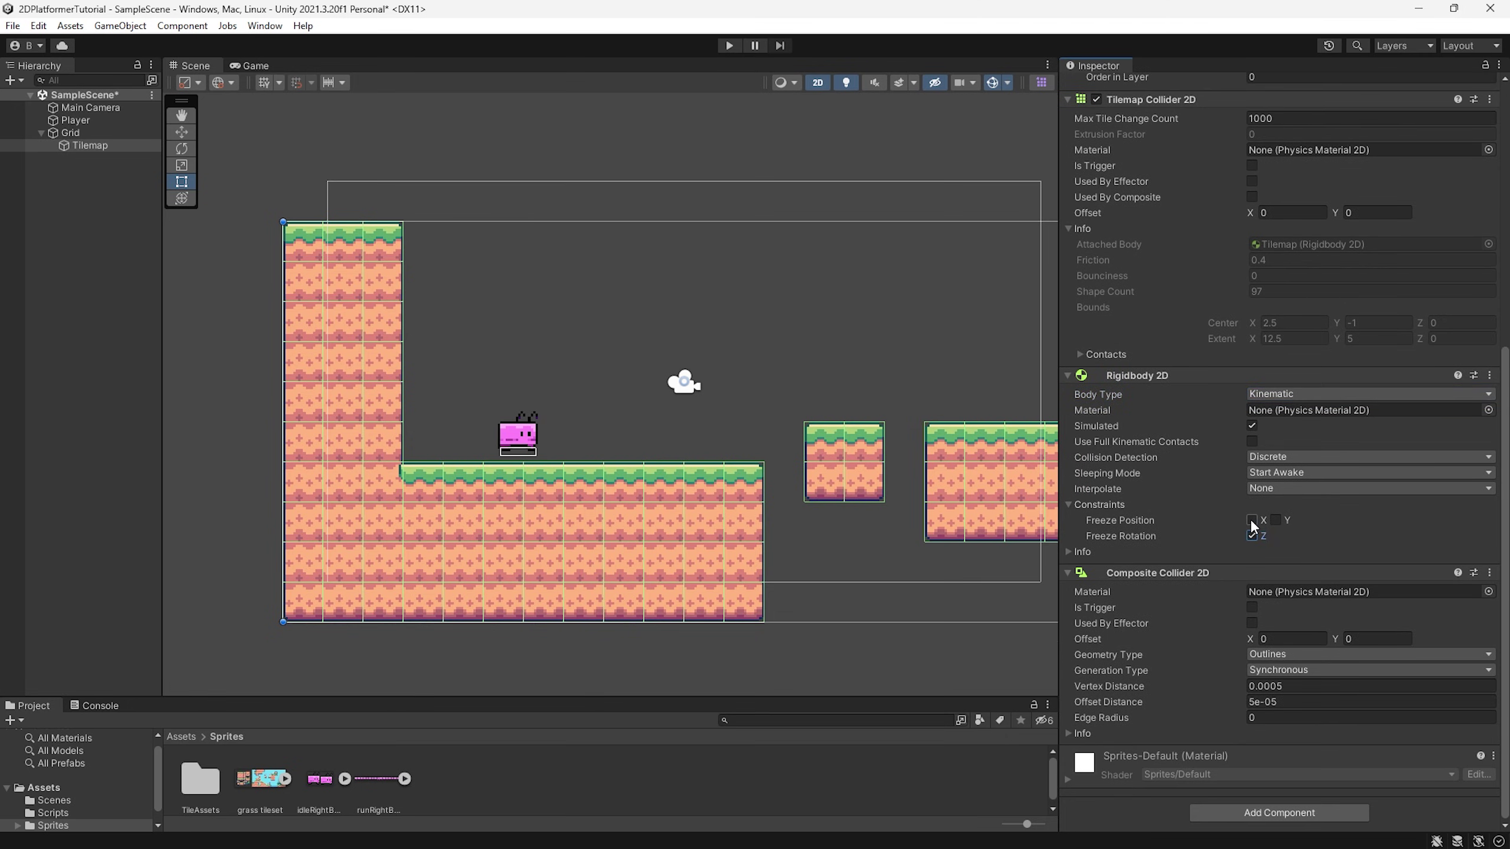
left_click(1276, 520)
Step: Set the Rigidbody 2D to Continuous collision detection and Interpolate, then save the scene
left_click(1290, 459)
left_click(1269, 490)
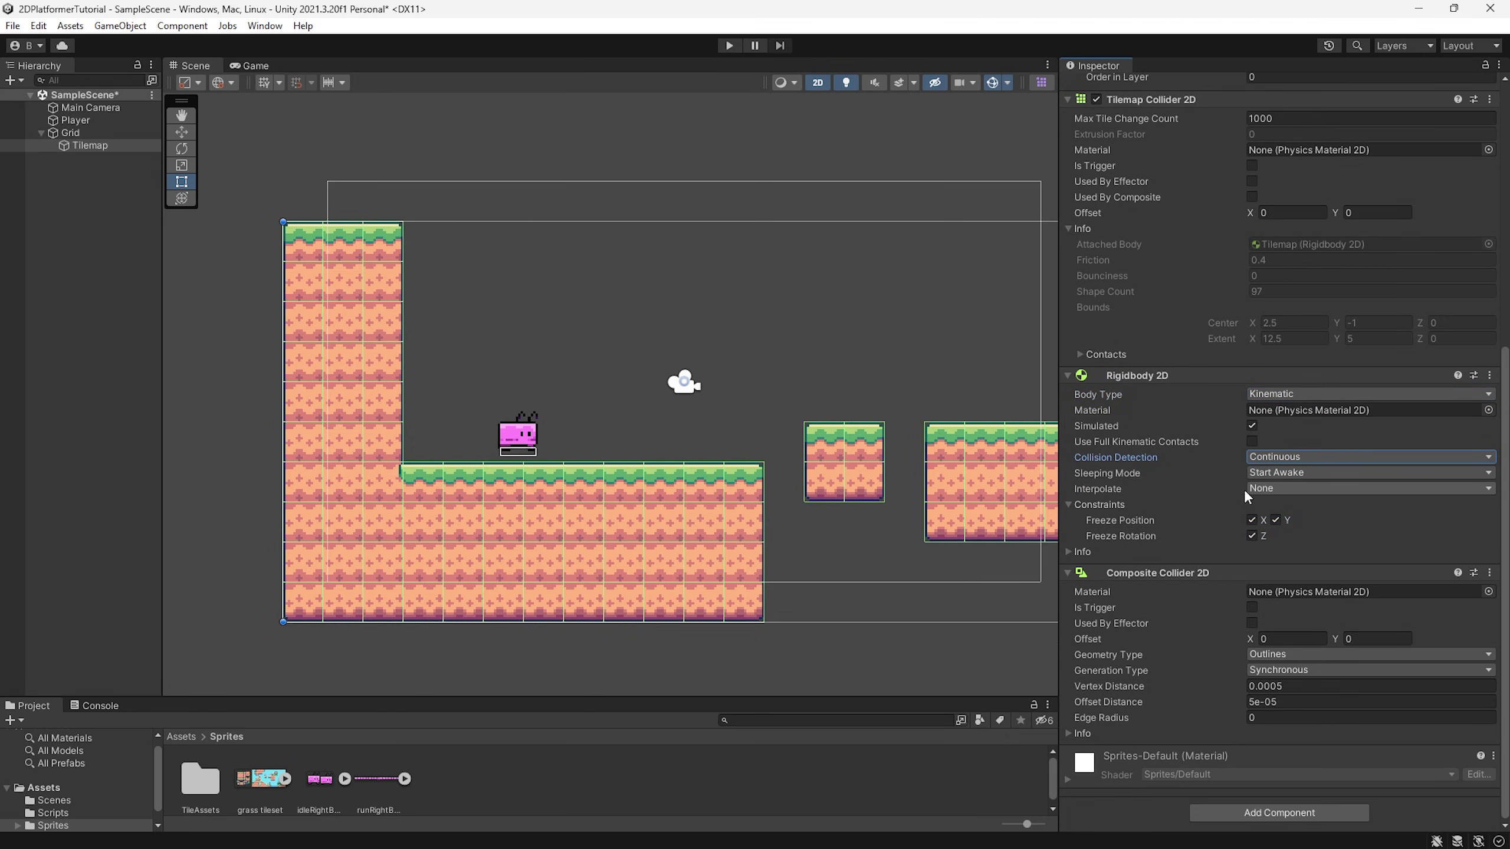
left_click(1290, 488)
left_click(1294, 522)
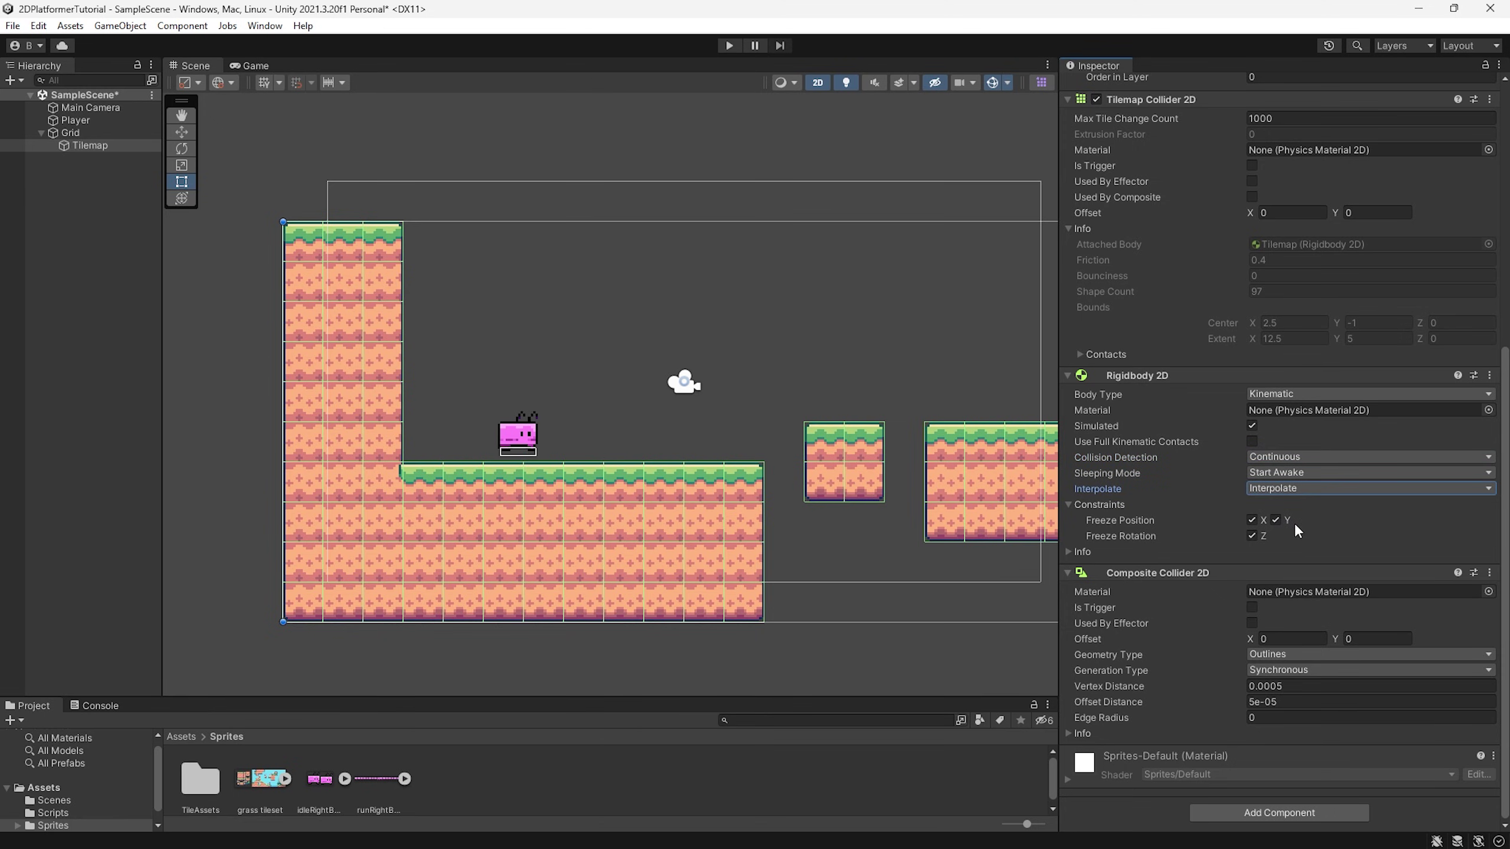
key("ctrl+s")
scroll(1296, 518, "up", 3)
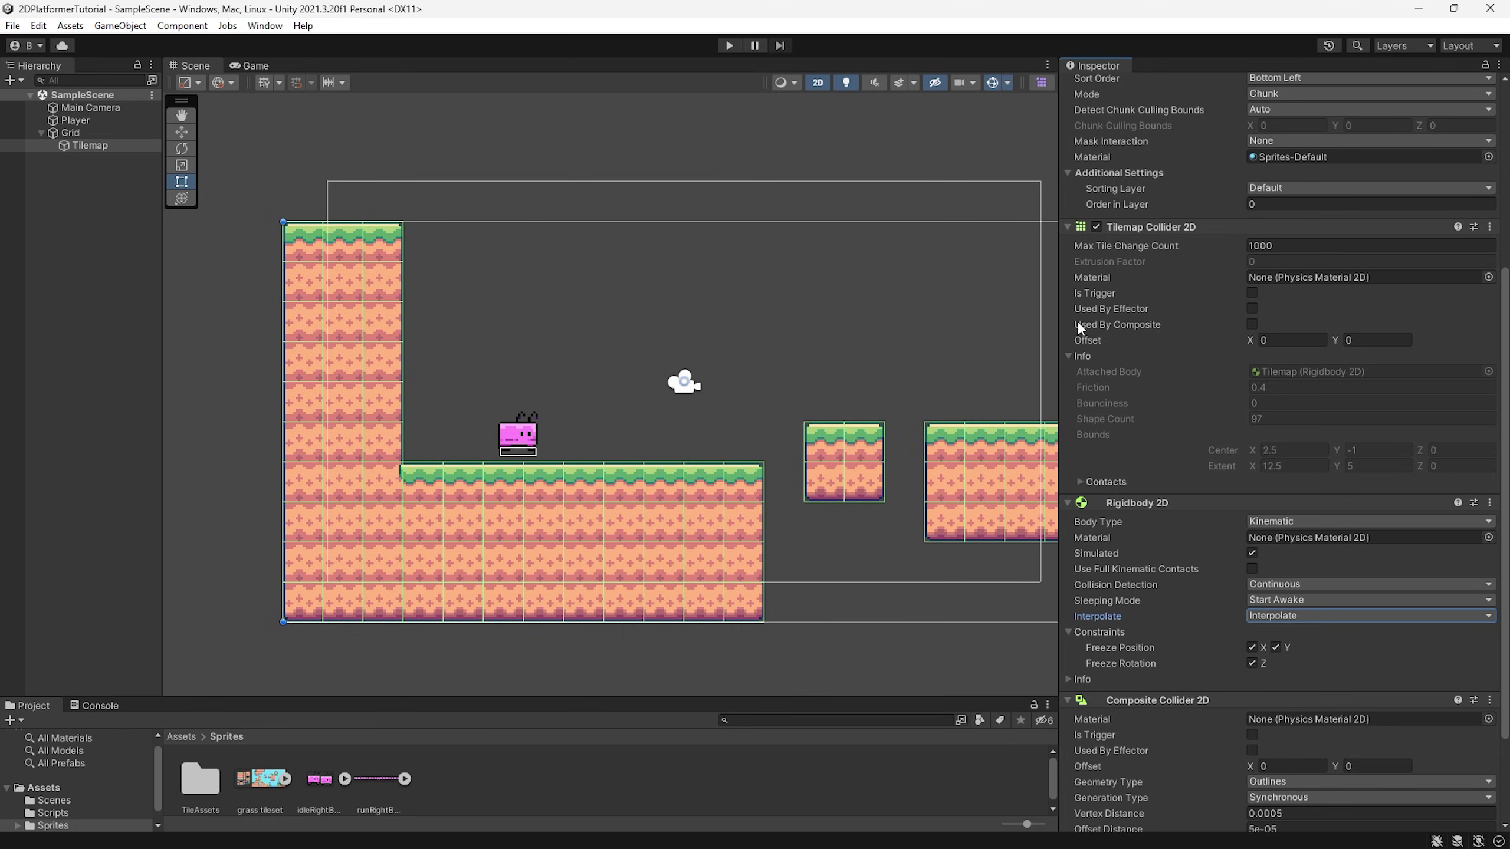
Step: Tick Used By Composite on the Tilemap Collider 2D
left_click(1253, 325)
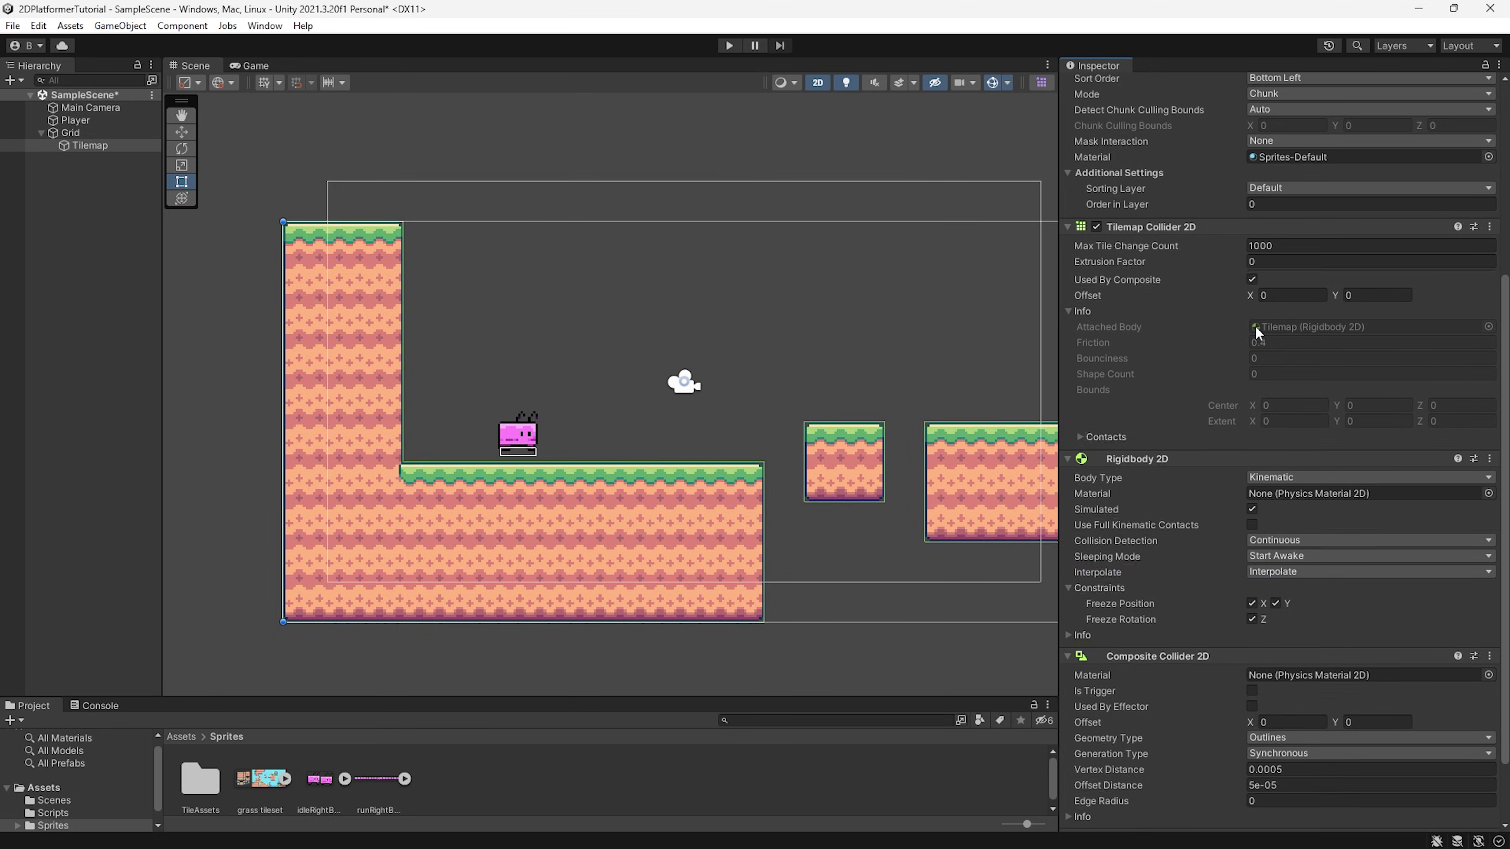
scroll(478, 518, "up", 2)
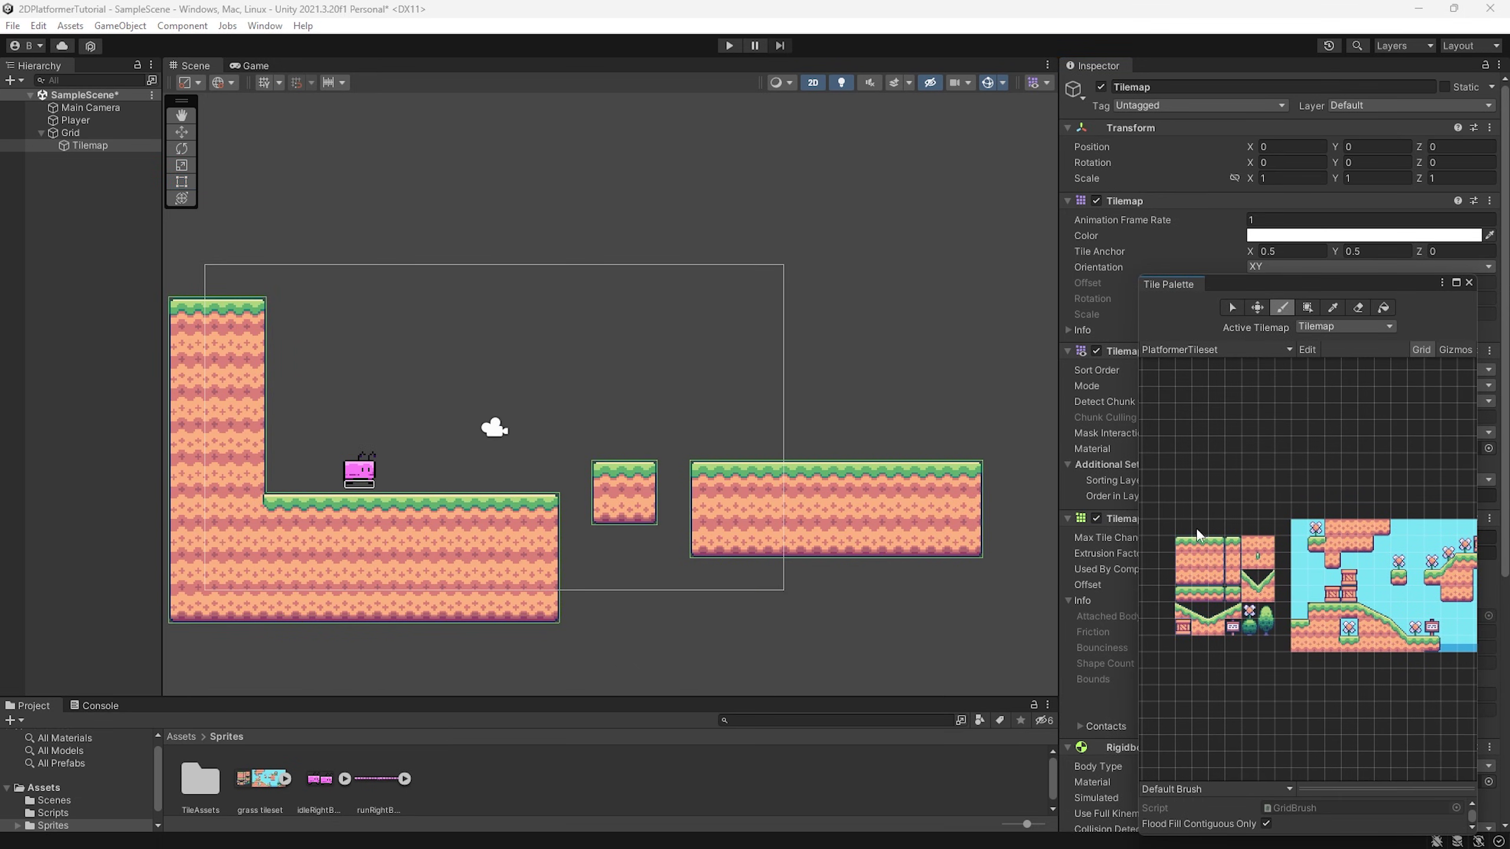
scroll(1201, 537, "up", 3)
scroll(475, 342, "up", 2)
Step: Paint a small test block of ground tiles in the air, then erase it
left_click_drag(487, 347, 509, 395)
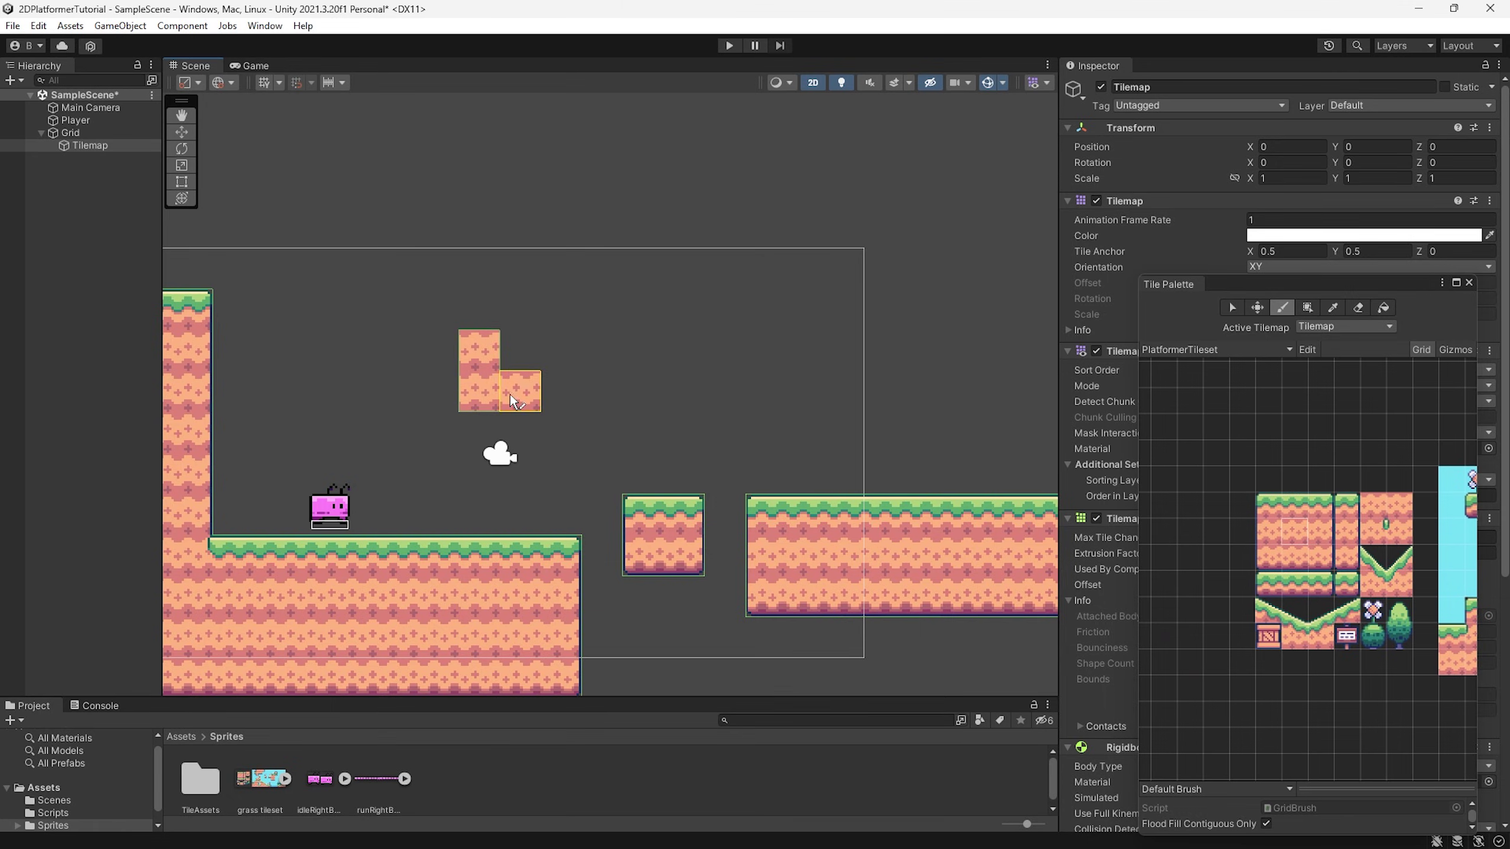
key("t")
scroll(710, 301, "down", 4)
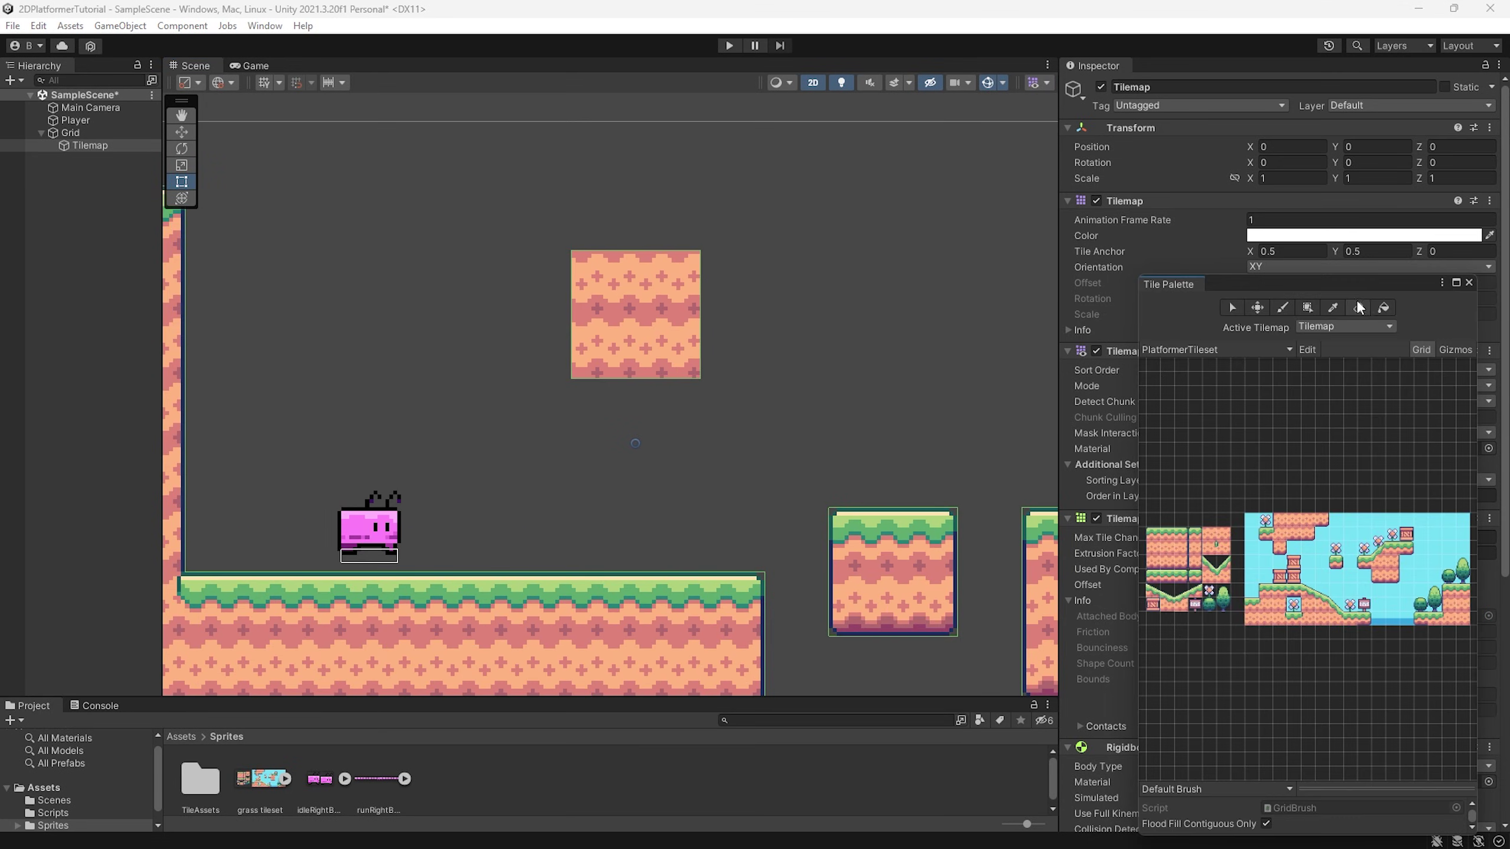
key("d")
left_click_drag(694, 283, 602, 295)
key("t")
scroll(621, 297, "down", 2)
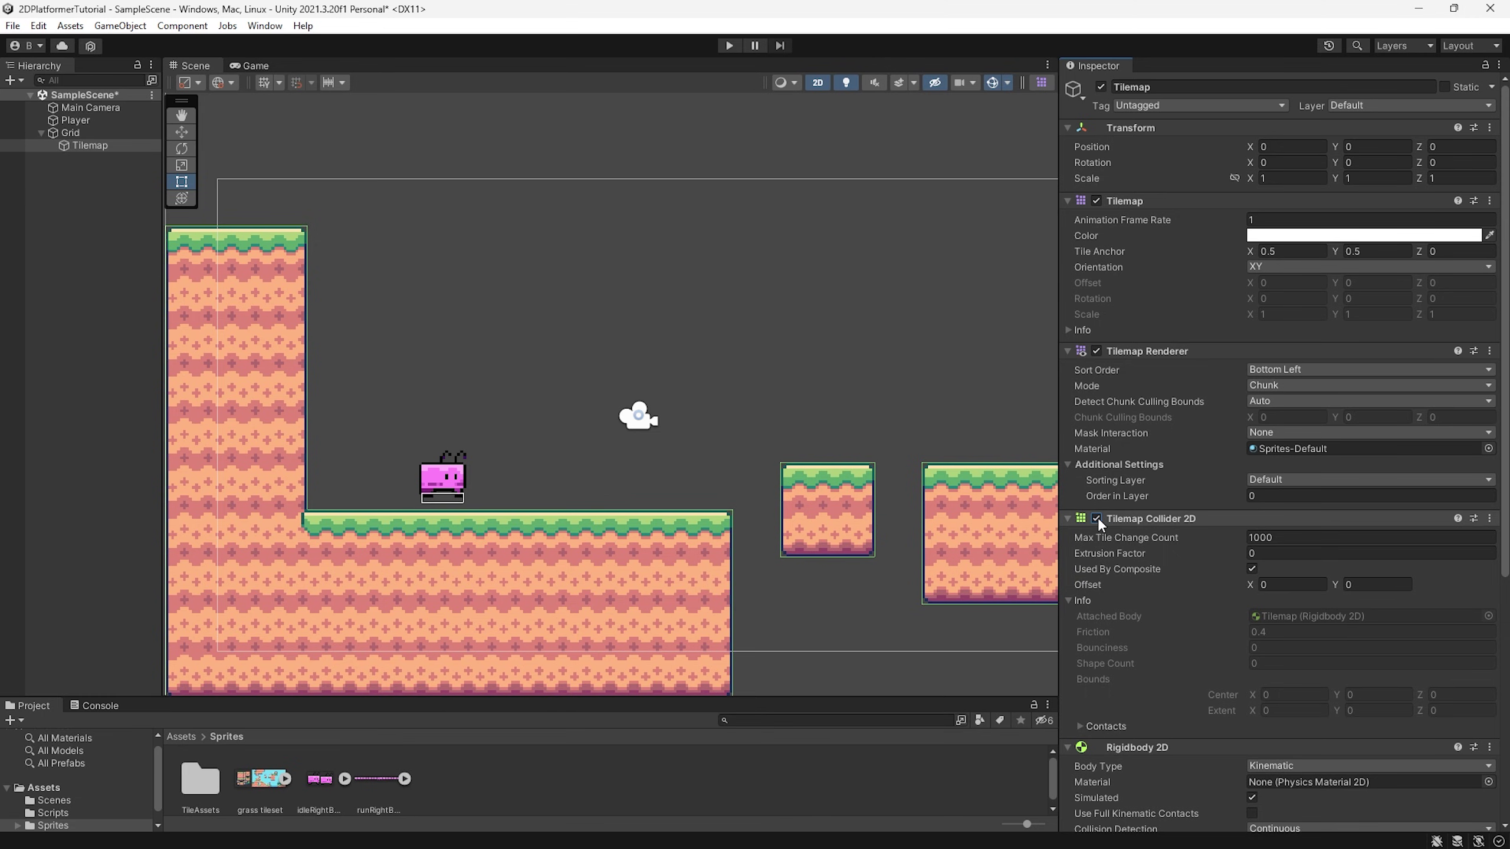
Step: Put the Tilemap on the Ground layer, save, and view the Player's Player Movement settings
key("ctrl+s")
left_click(89, 146)
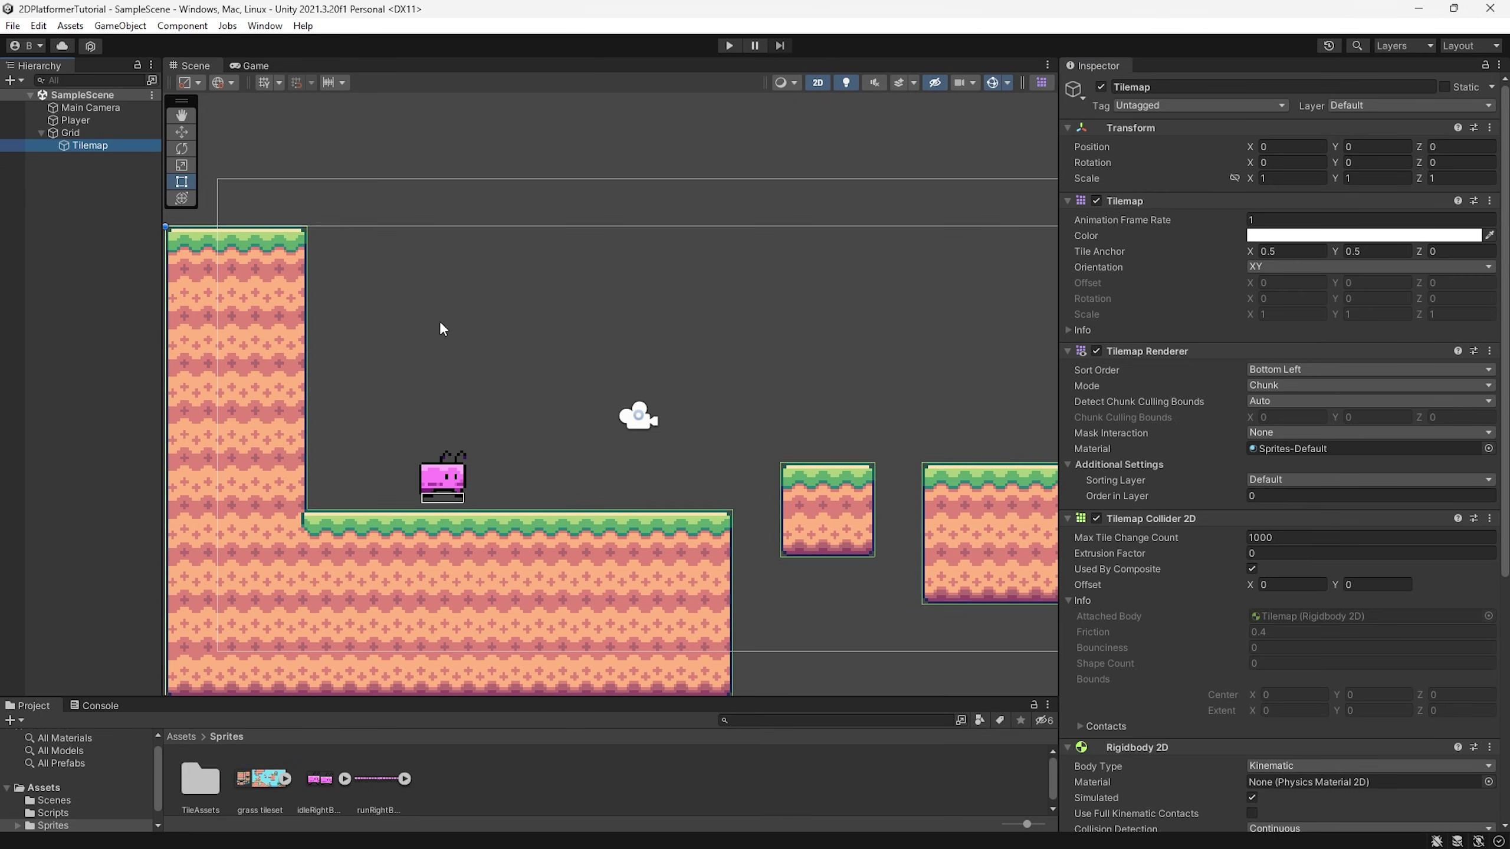
left_click(1409, 105)
left_click(1380, 211)
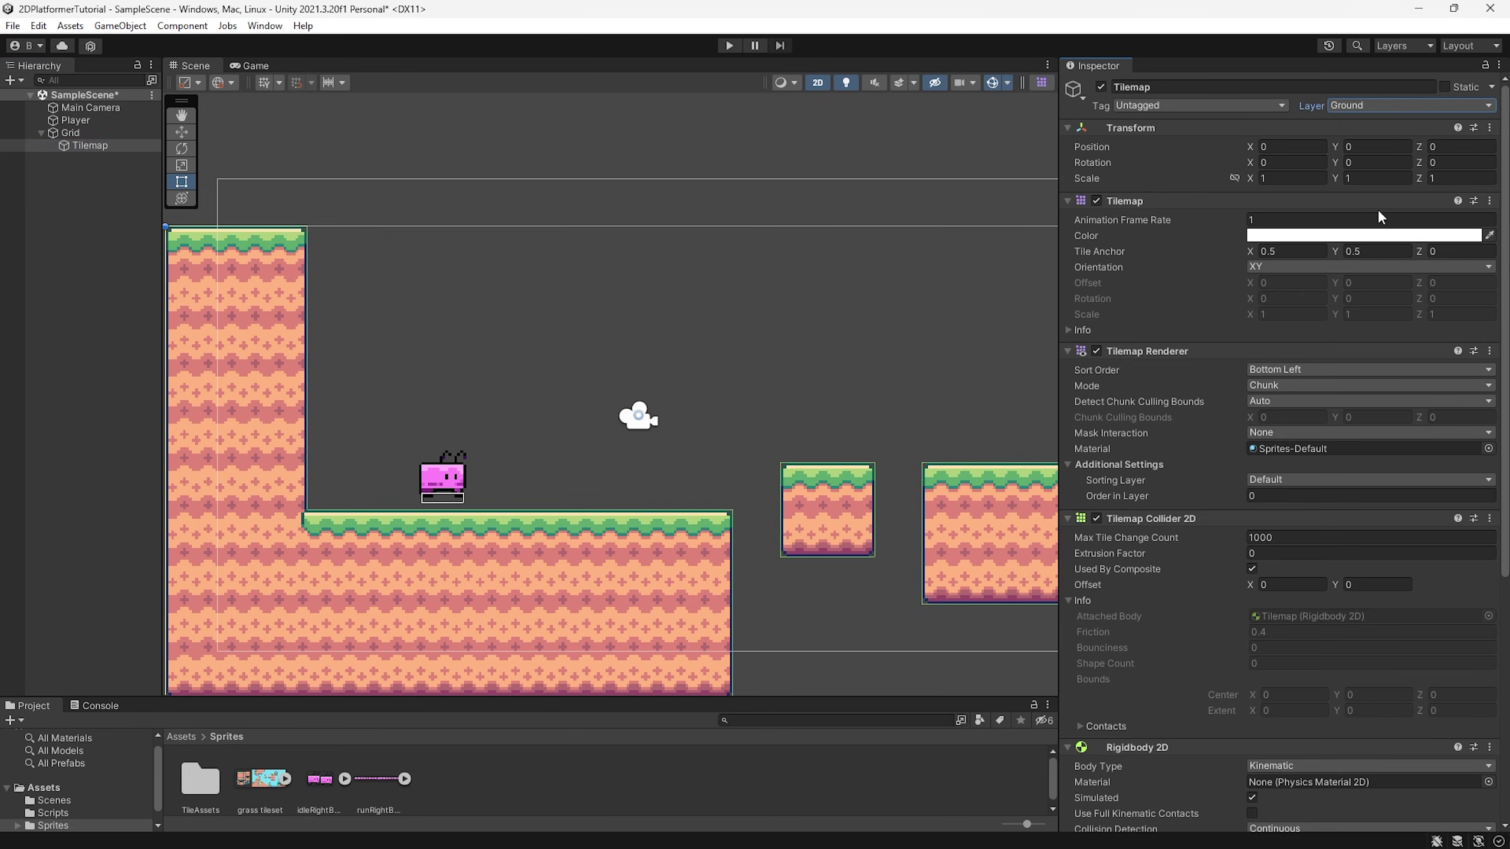
key("ctrl+s")
left_click(93, 119)
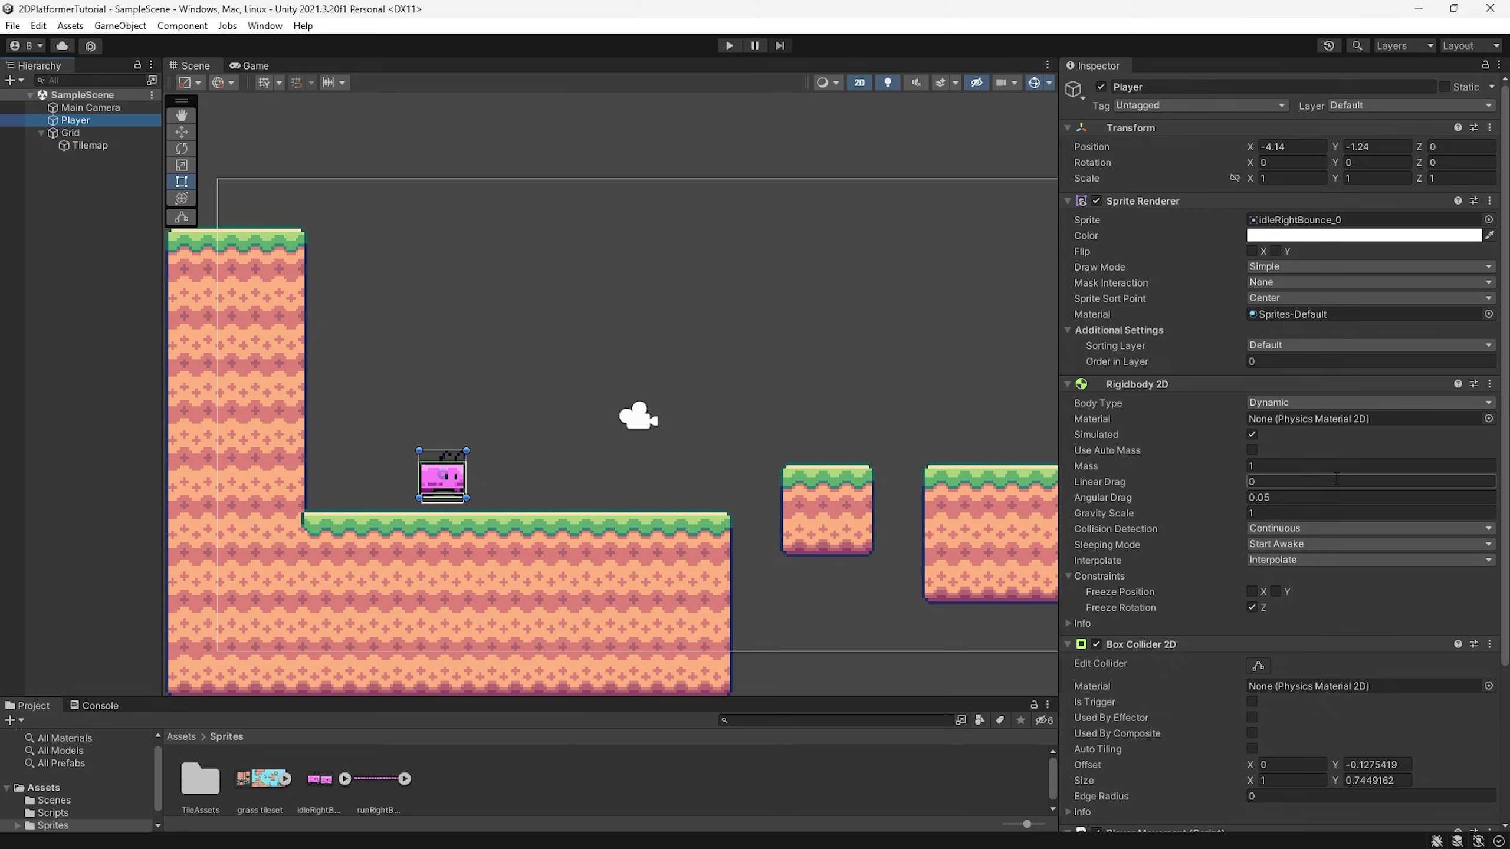
scroll(1335, 477, "down", 5)
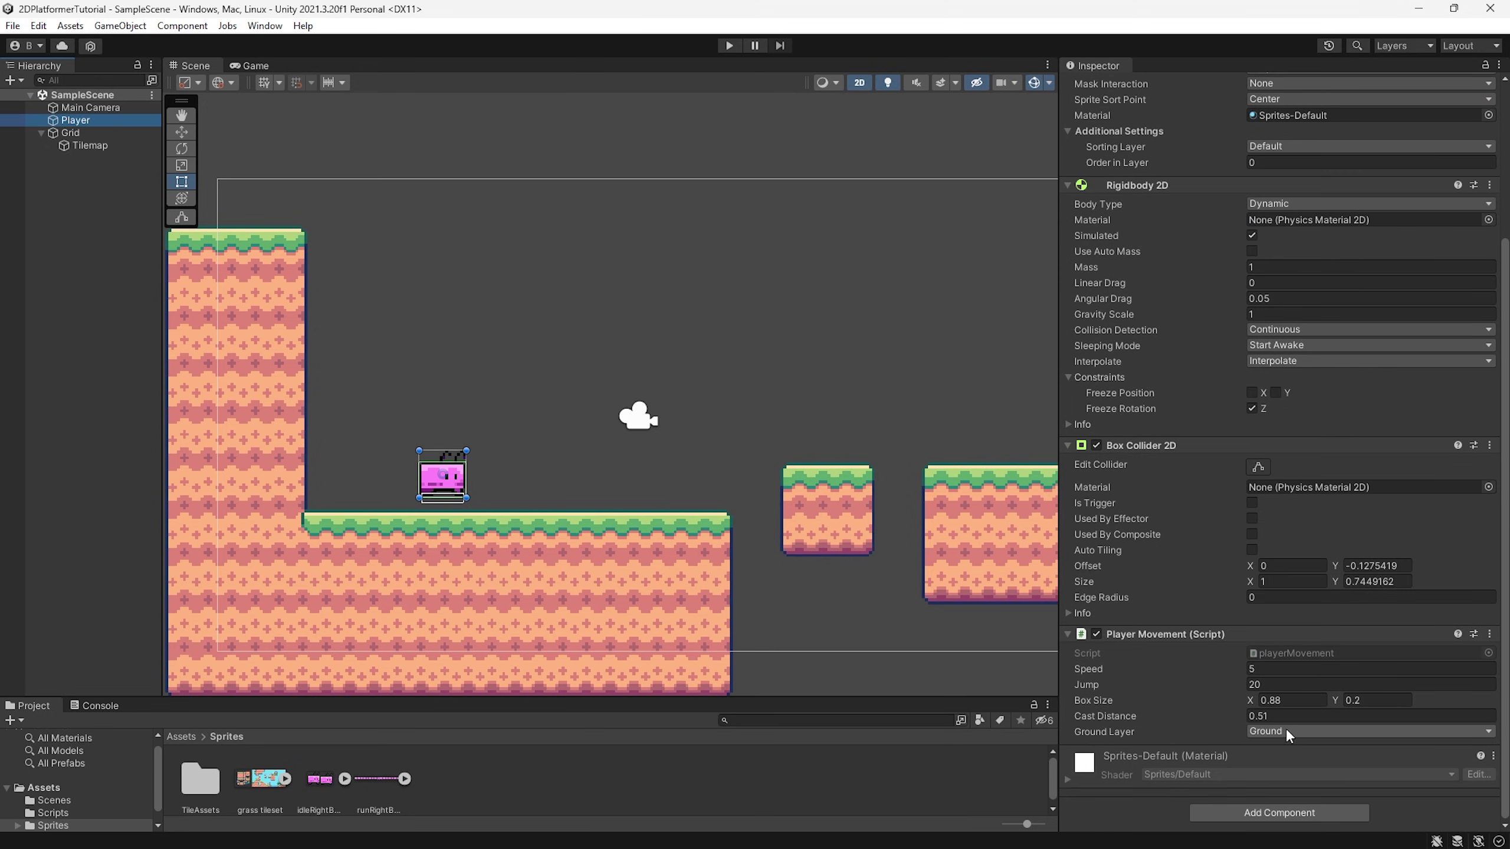
Step: Play-test the level, running left and right with the arrow keys and jumping with Space
left_click(729, 46)
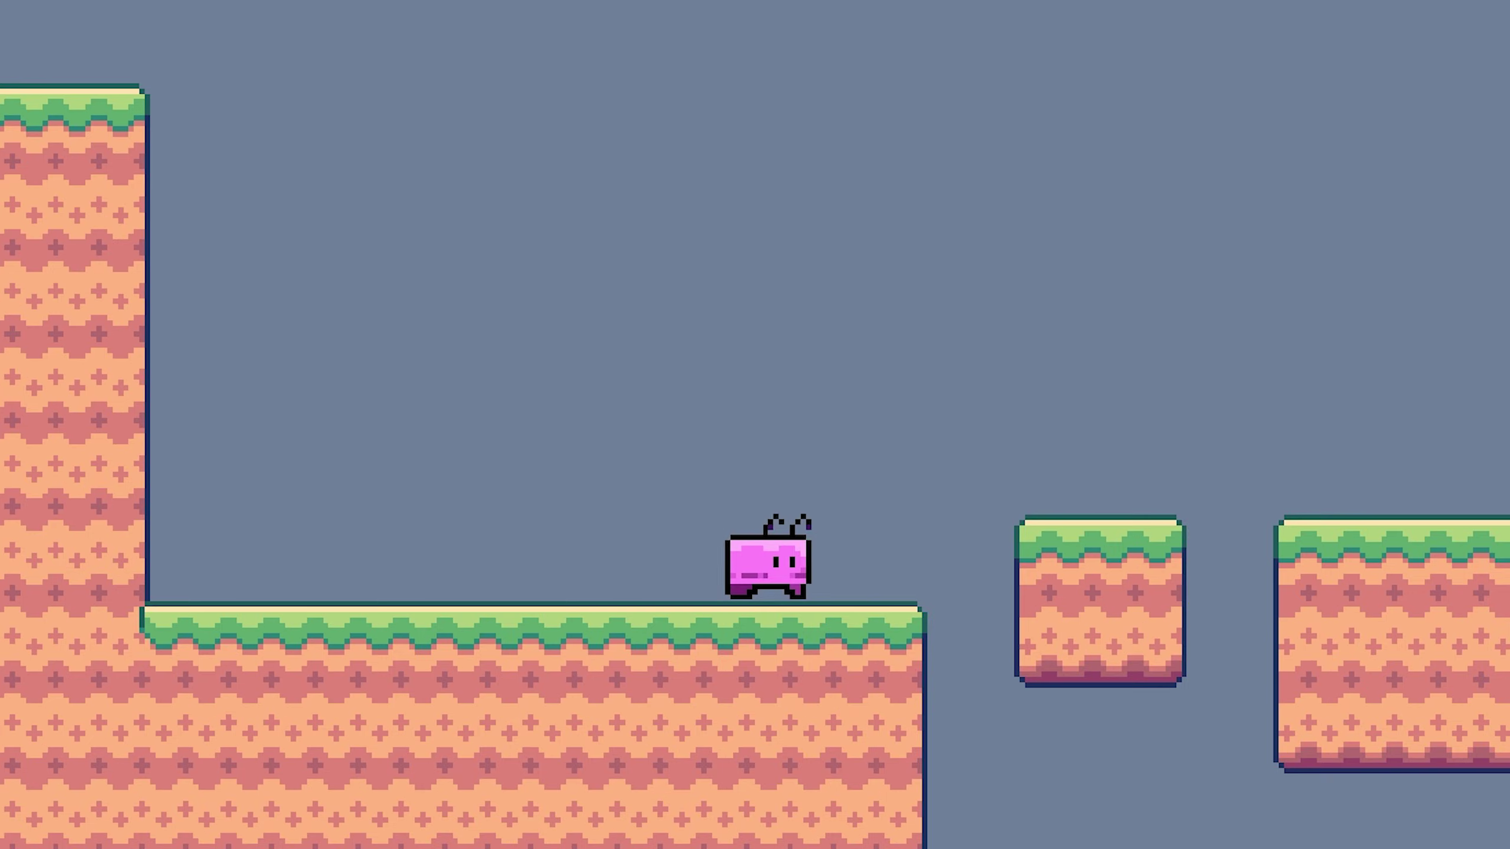
key("Right")
key("Left")
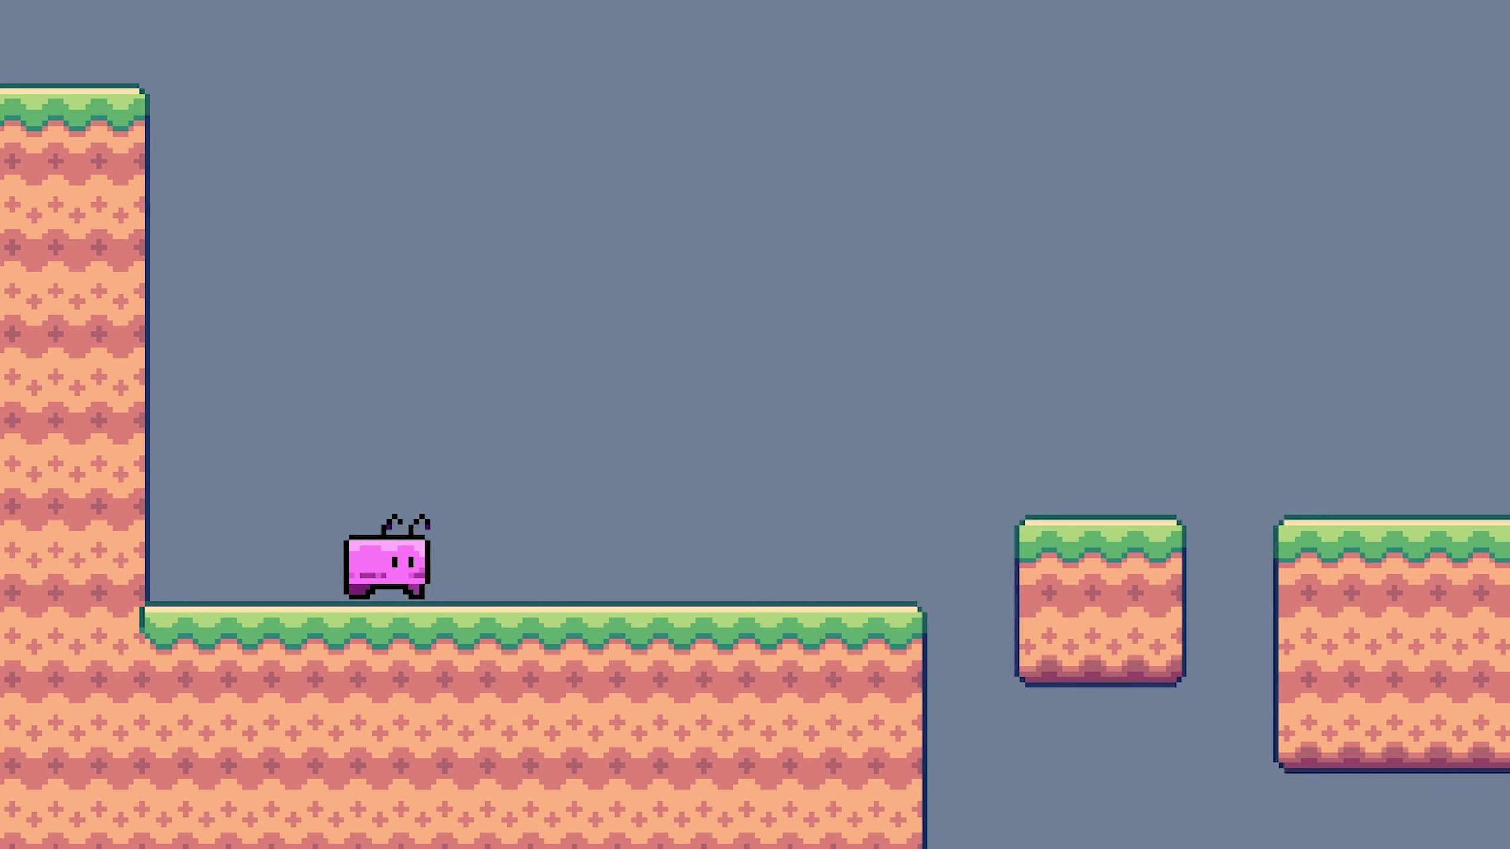
key("Right")
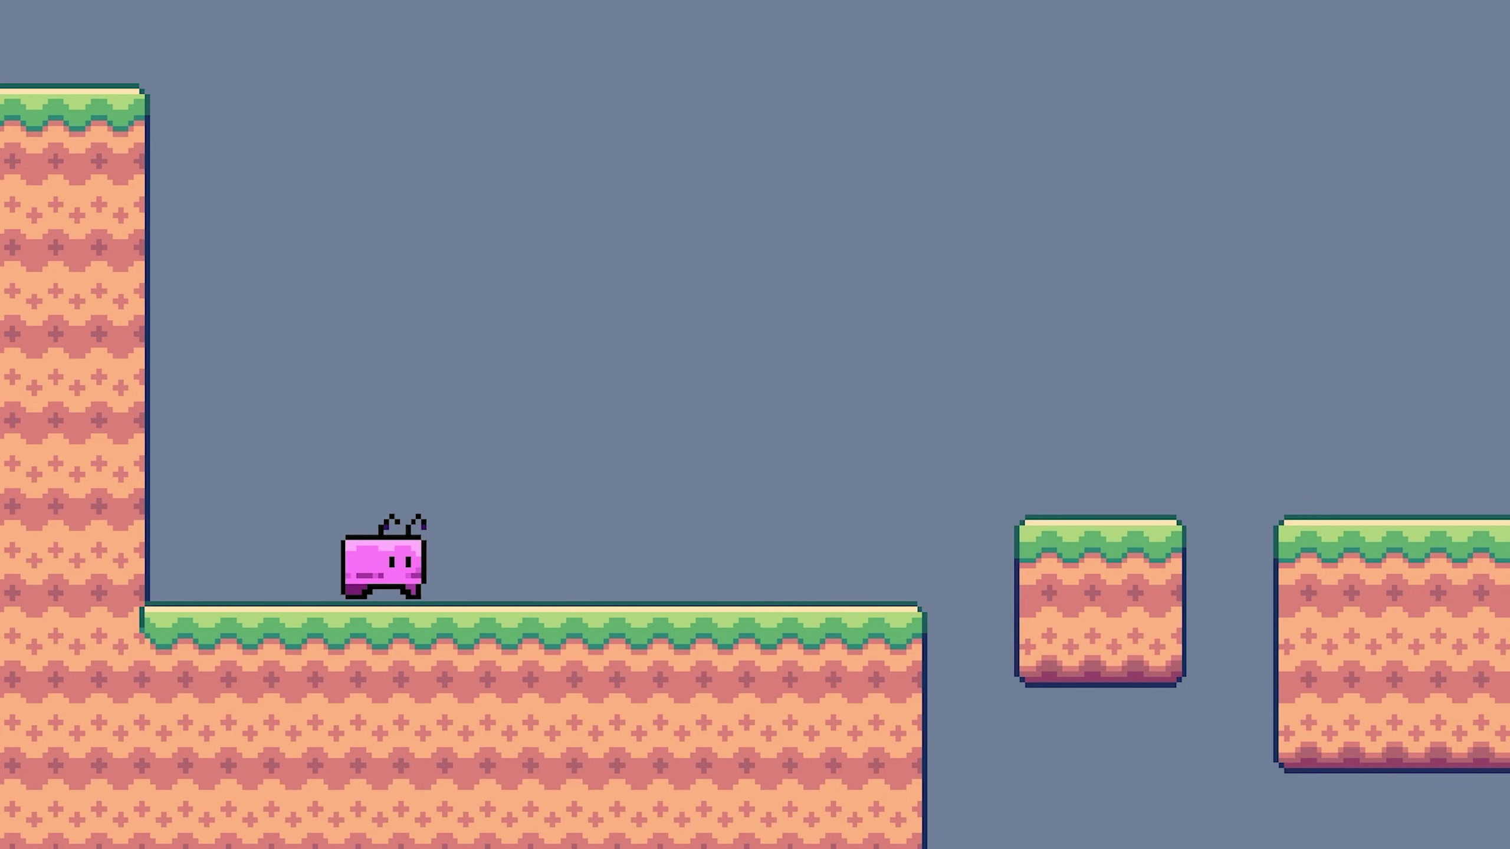
key("space")
key("Left")
key("space")
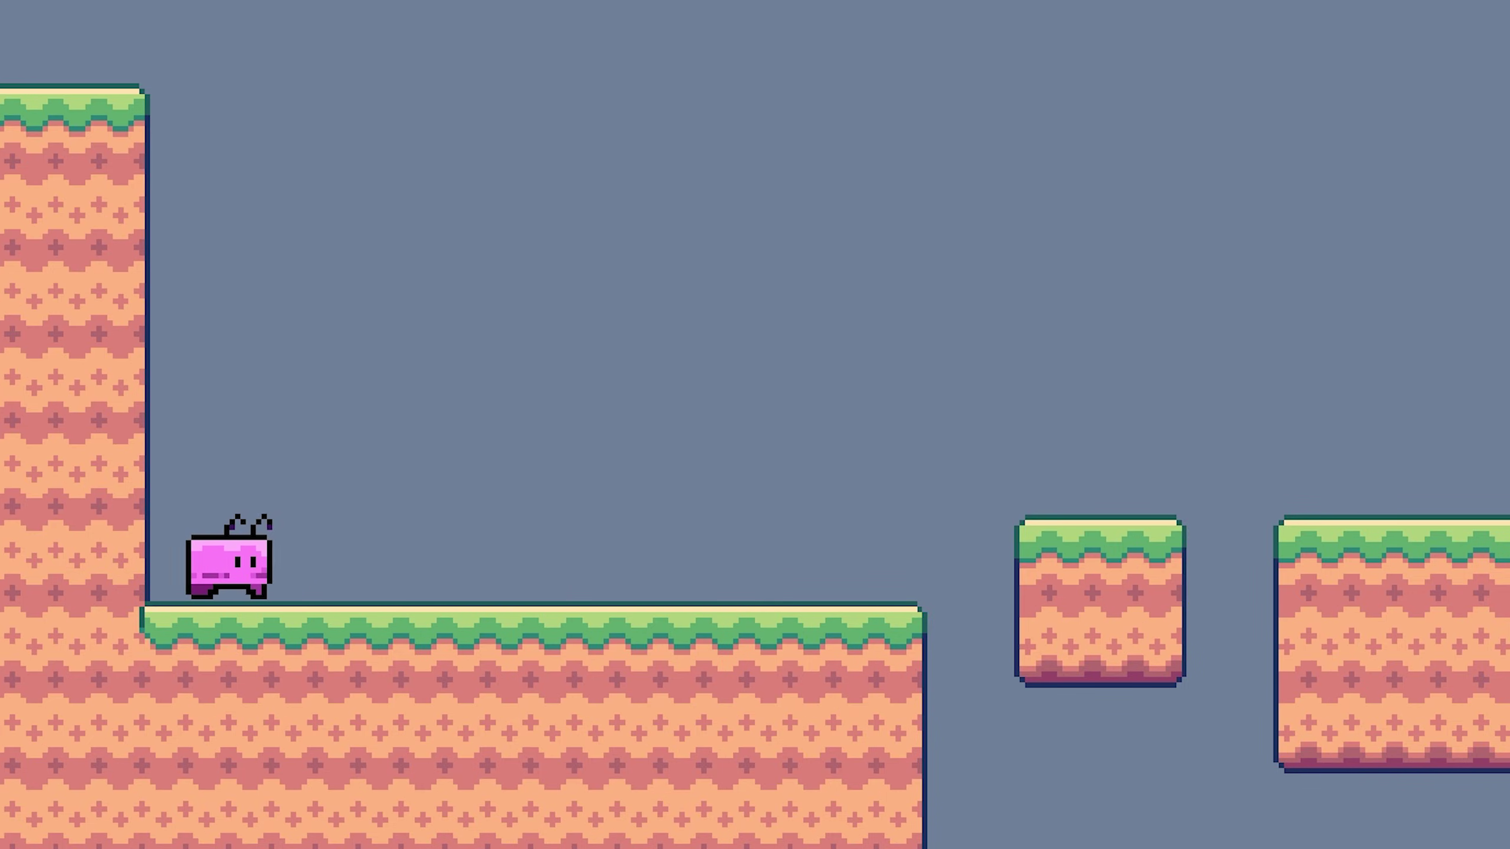
key("Right")
key("Left")
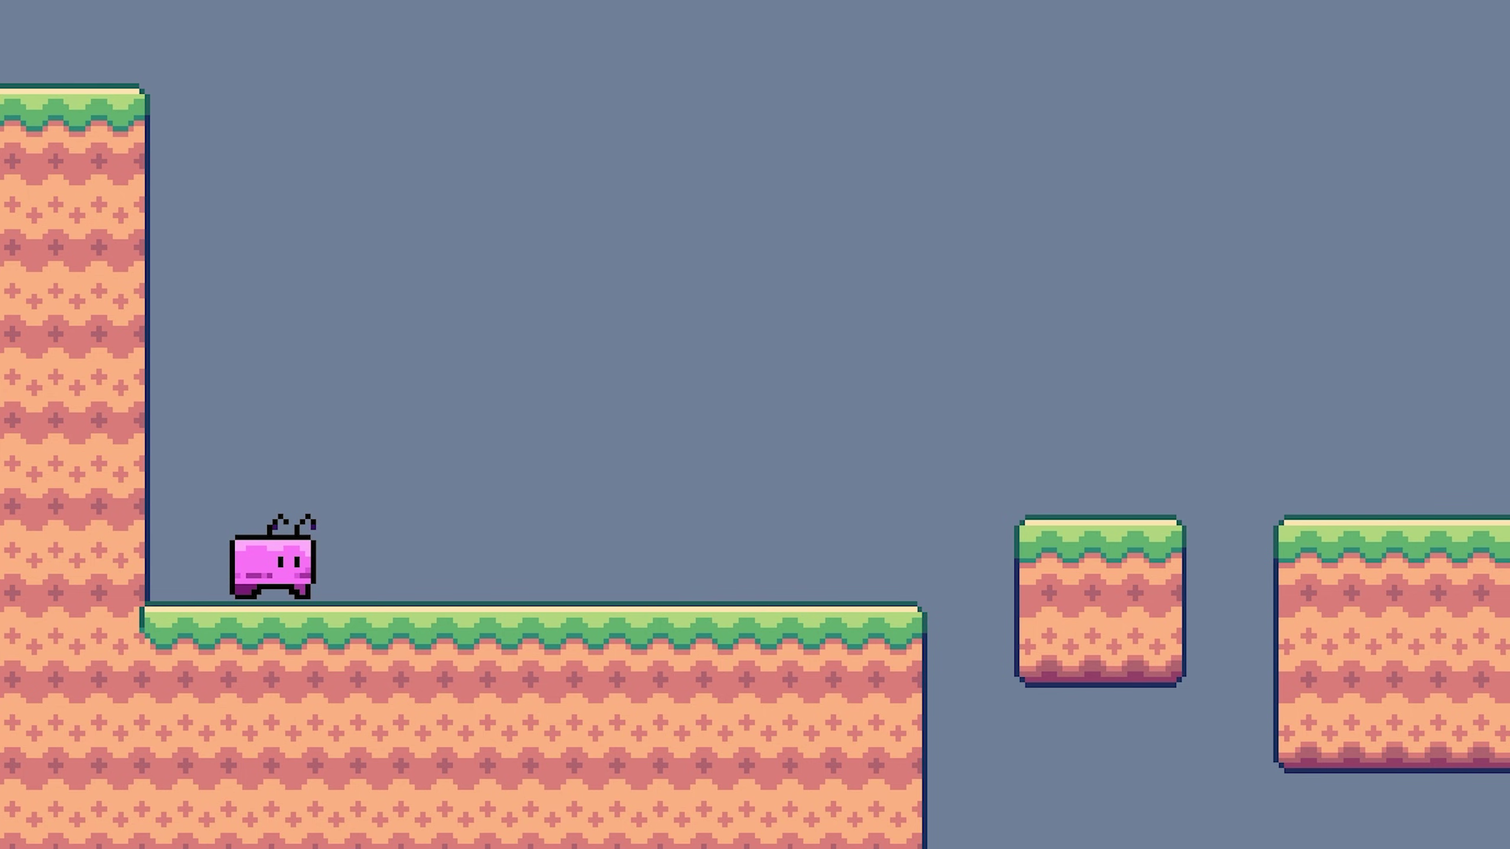
key("Right")
key("Left")
key("space")
key("Right")
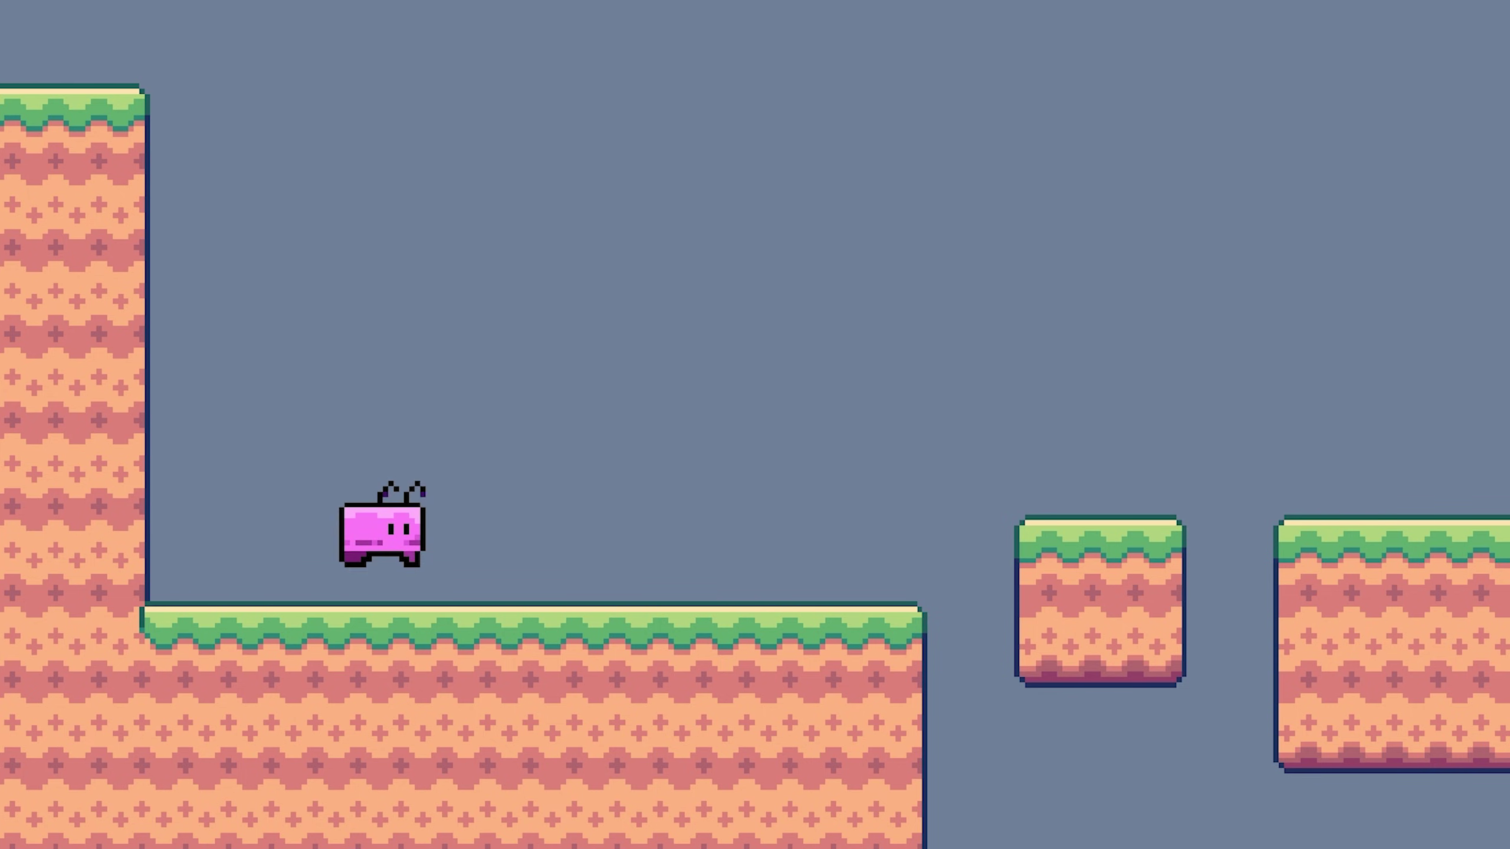
key("Left")
key("space")
key("Right")
key("Left")
key("space")
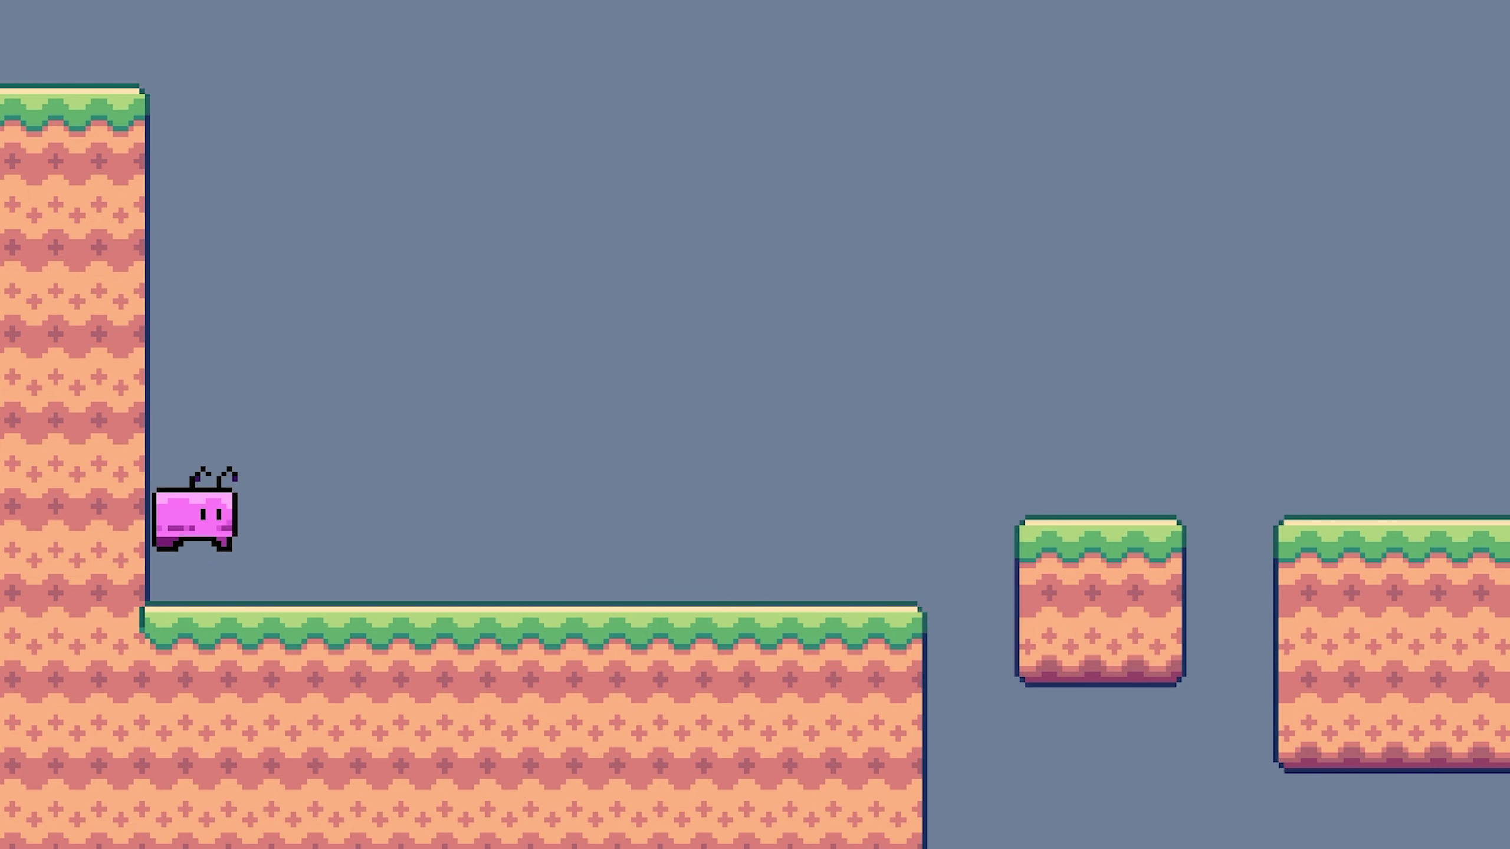
key("Right")
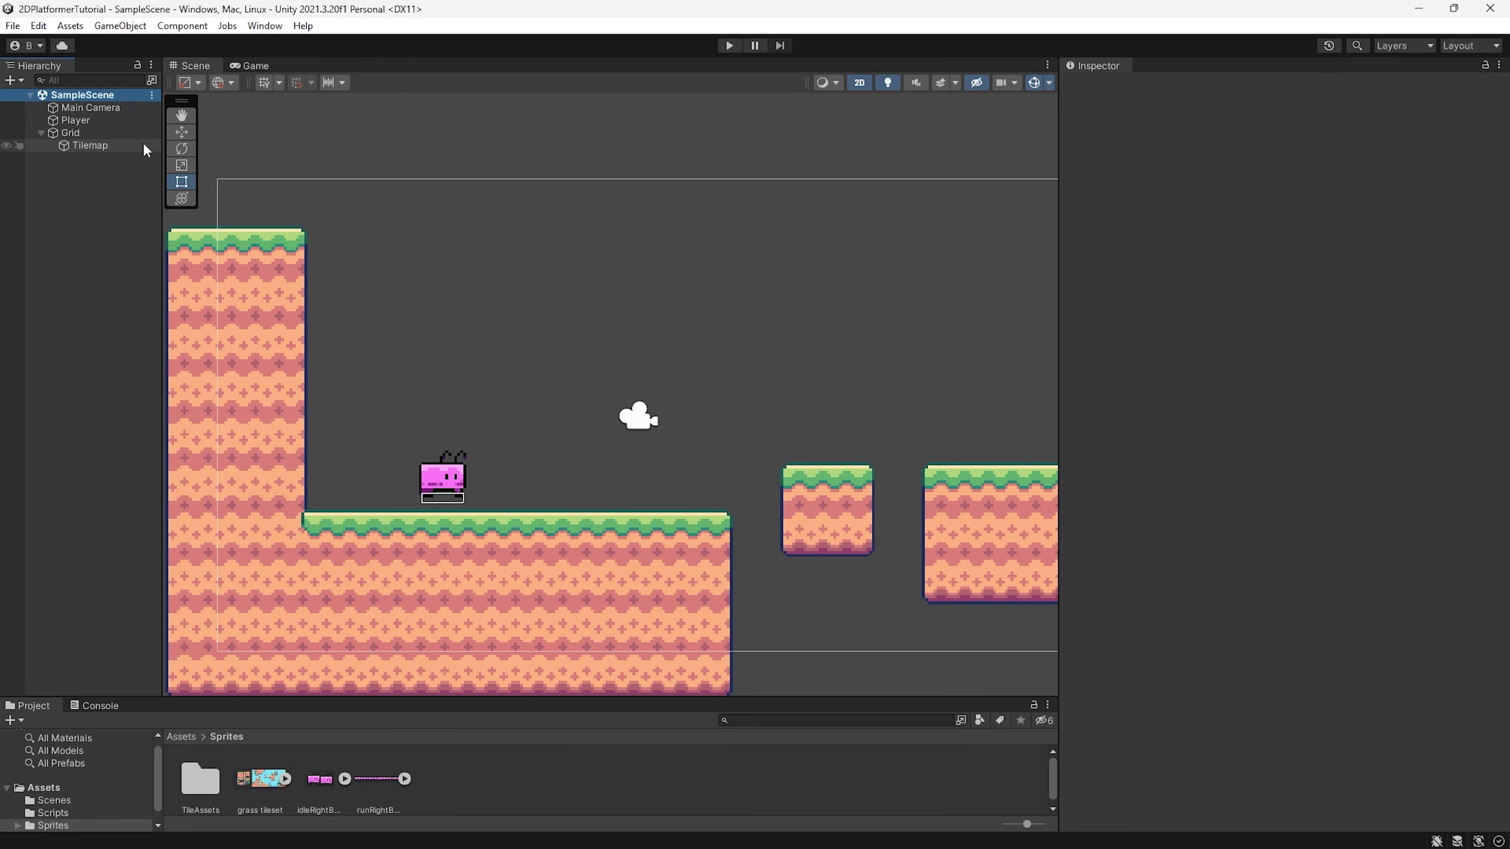